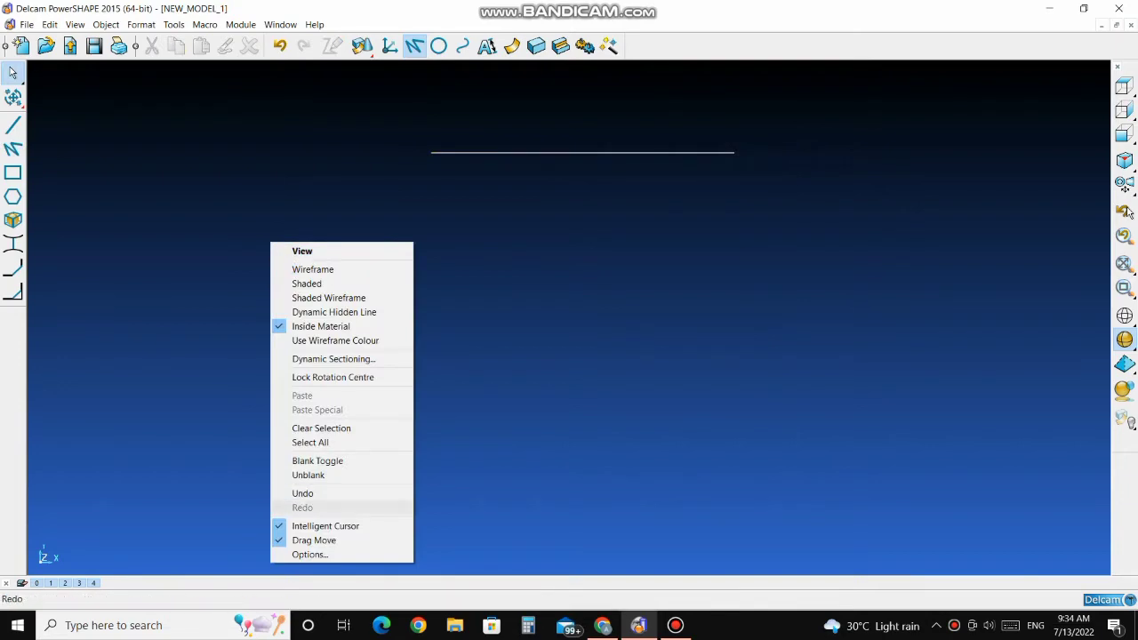
# Step: Set the IC font height to 9 in the general properties of the program options
pyautogui.click(309, 554)
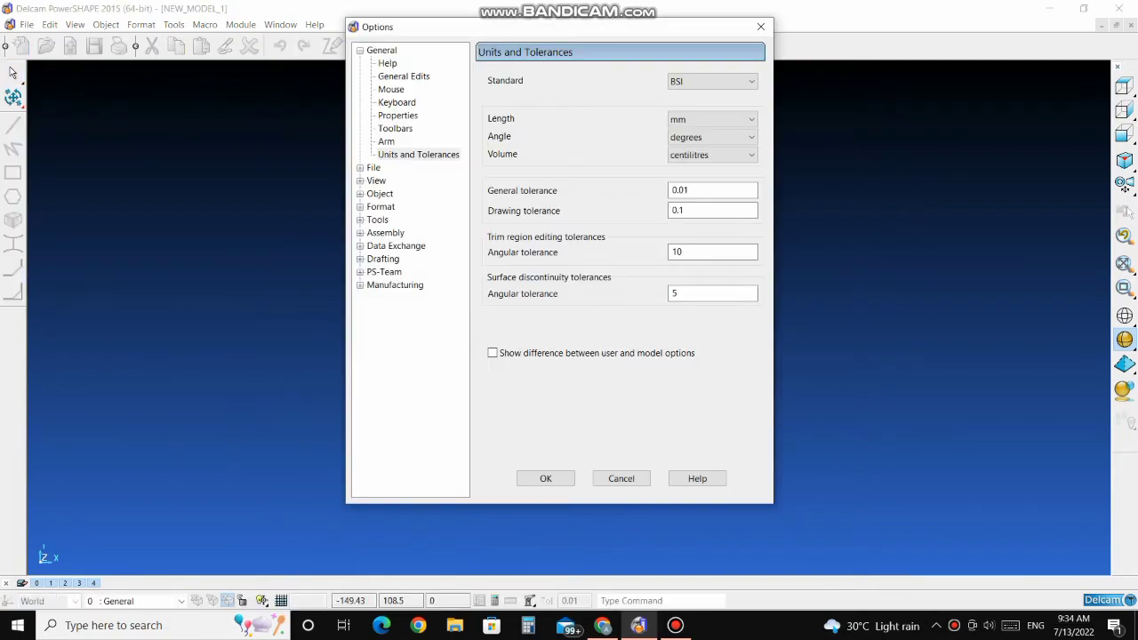
pyautogui.click(398, 116)
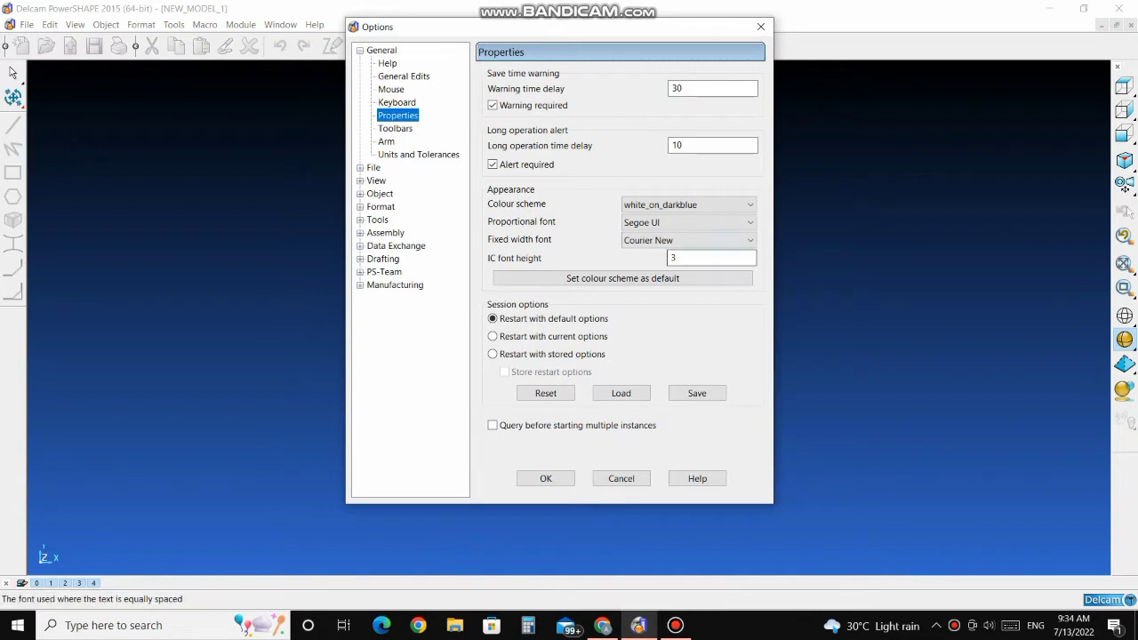
pyautogui.doubleClick(688, 258)
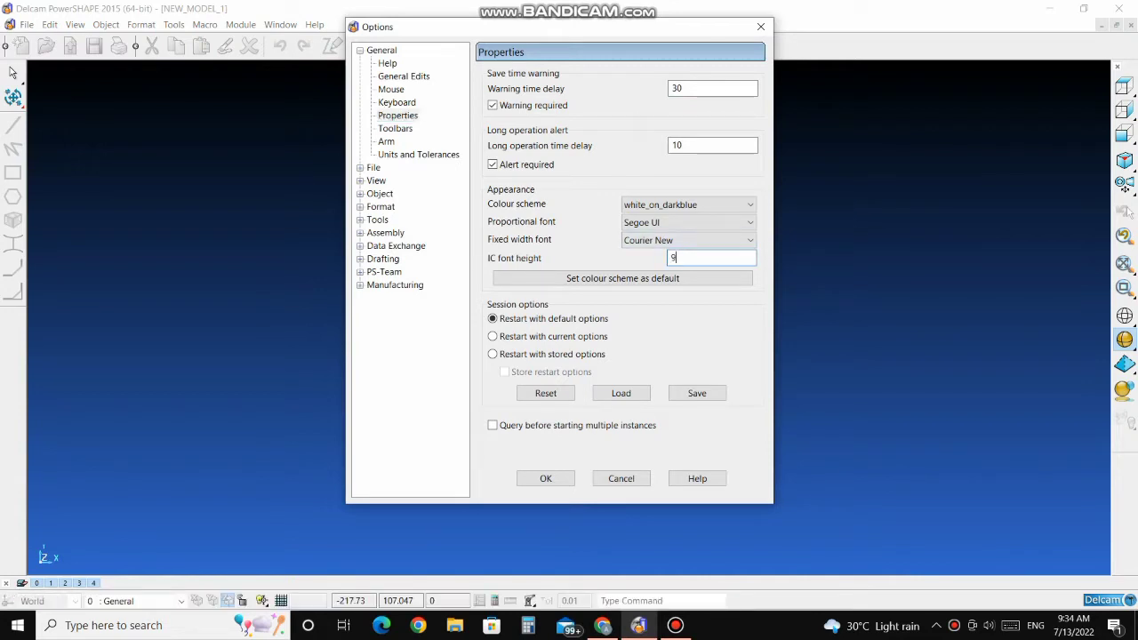
pyautogui.write('9')
pyautogui.press('Return')
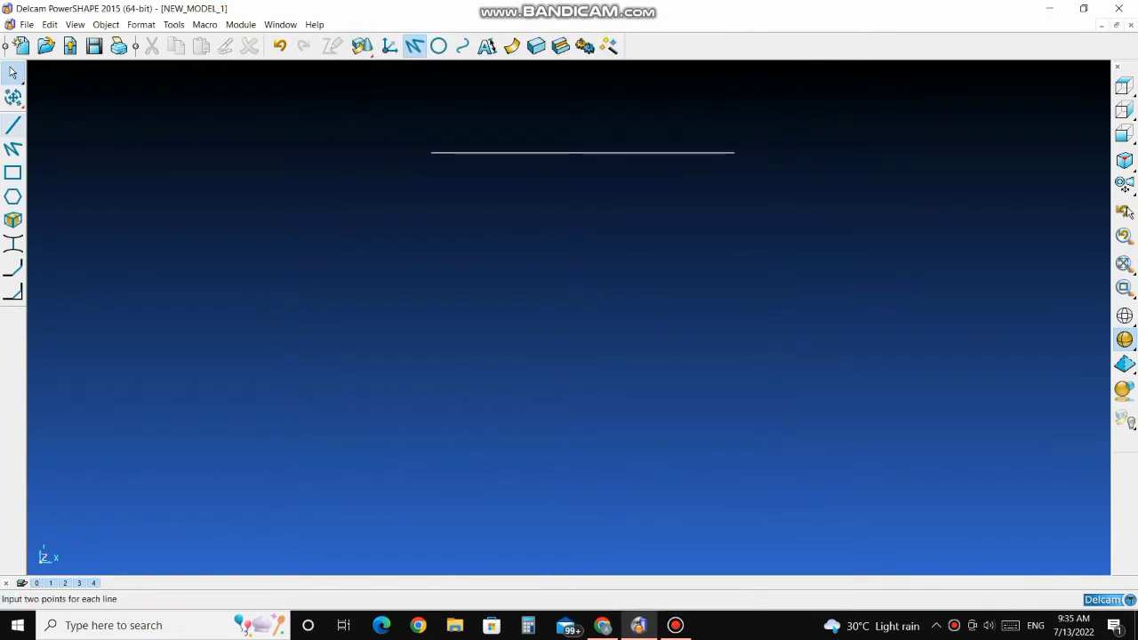
pyautogui.click(281, 166)
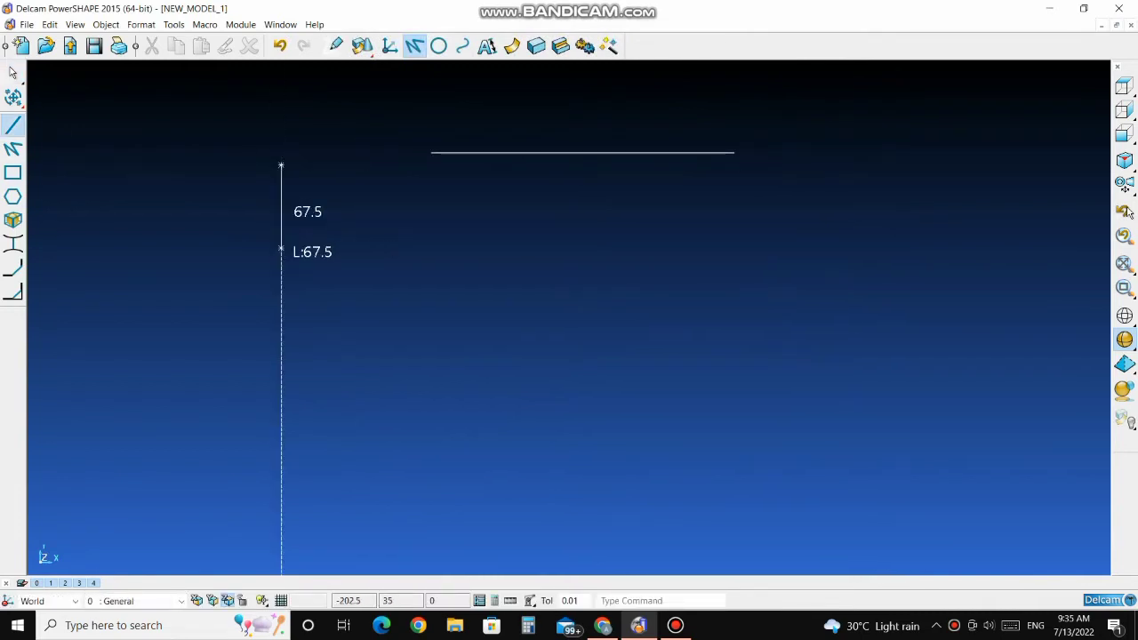
pyautogui.rightClick(342, 144)
pyautogui.click(343, 145)
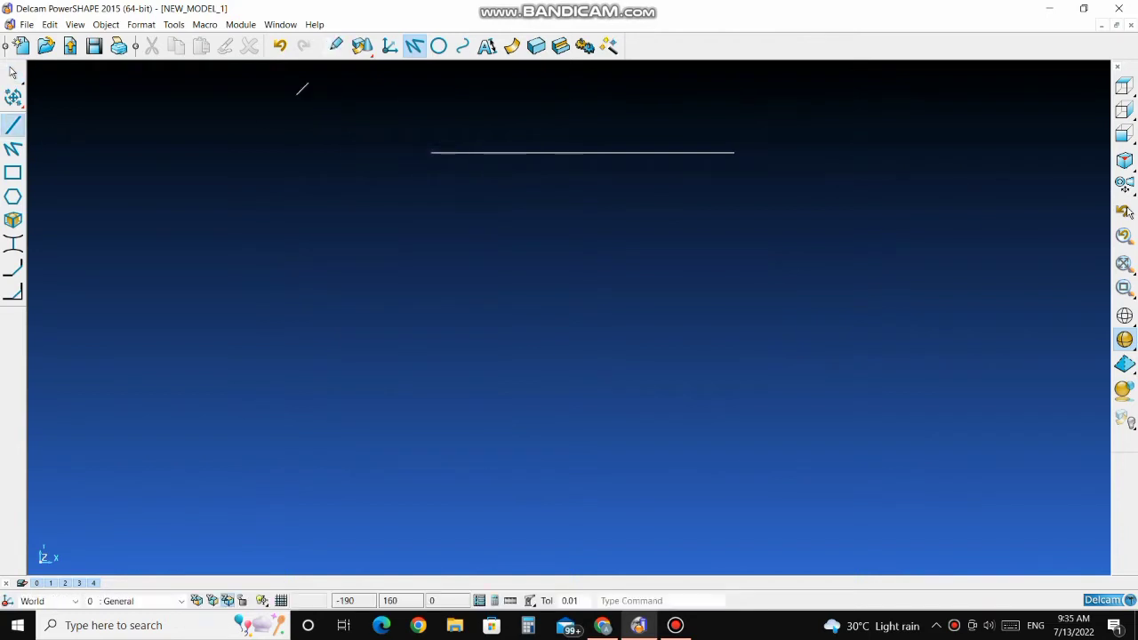
# Step: Draw three lines below the existing horizontal line to close a rectangle about 200 mm high
pyautogui.click(432, 152)
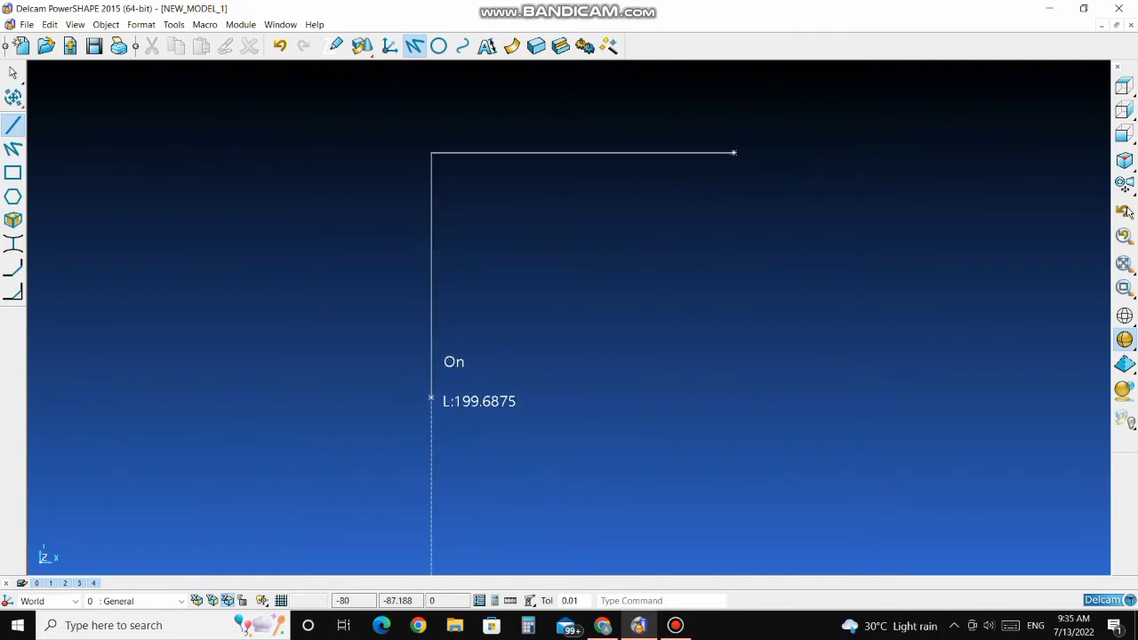
pyautogui.click(431, 398)
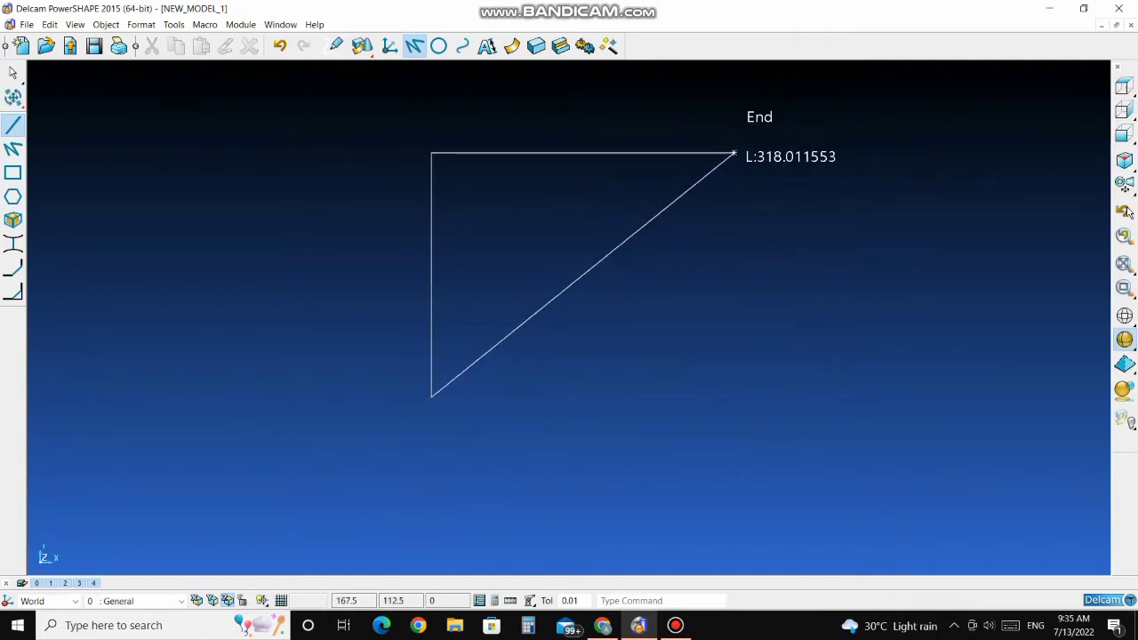
pyautogui.click(735, 398)
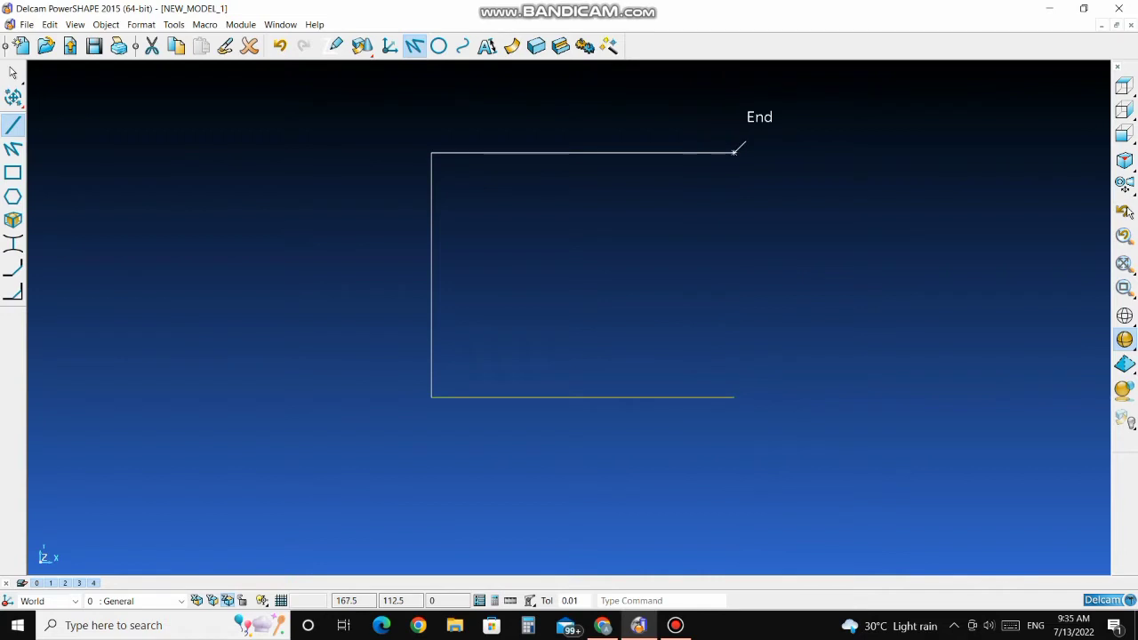
pyautogui.click(735, 152)
pyautogui.click(734, 397)
pyautogui.rightClick(750, 171)
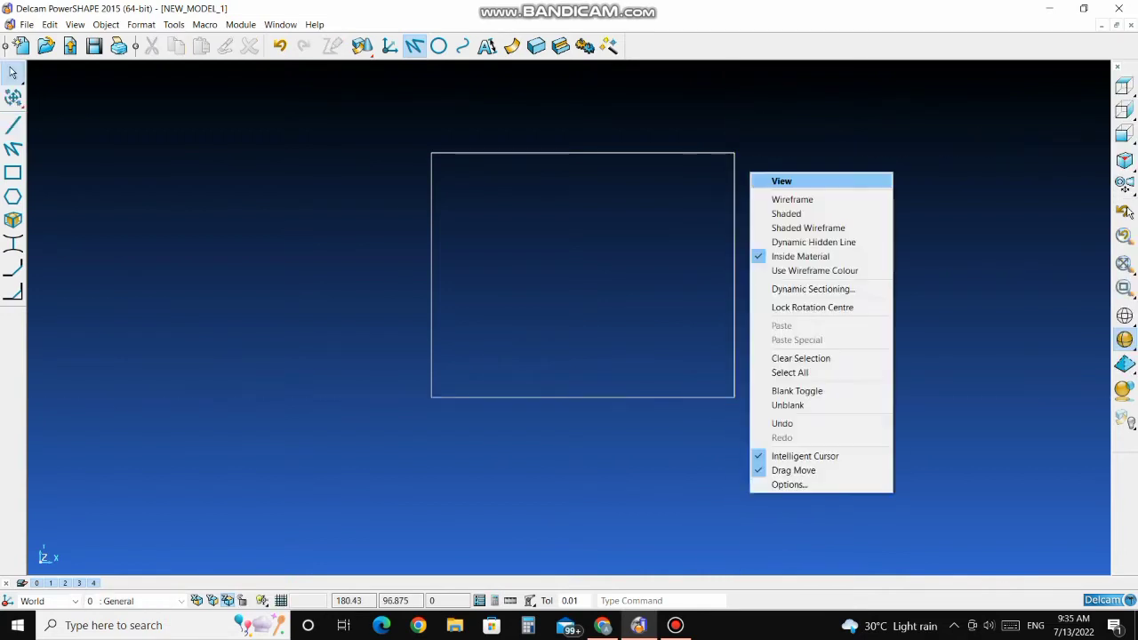
pyautogui.click(755, 179)
# Step: Create a closed composite curve by tracing the four lines of the rectangle
pyautogui.scroll(-2, 716, 149)
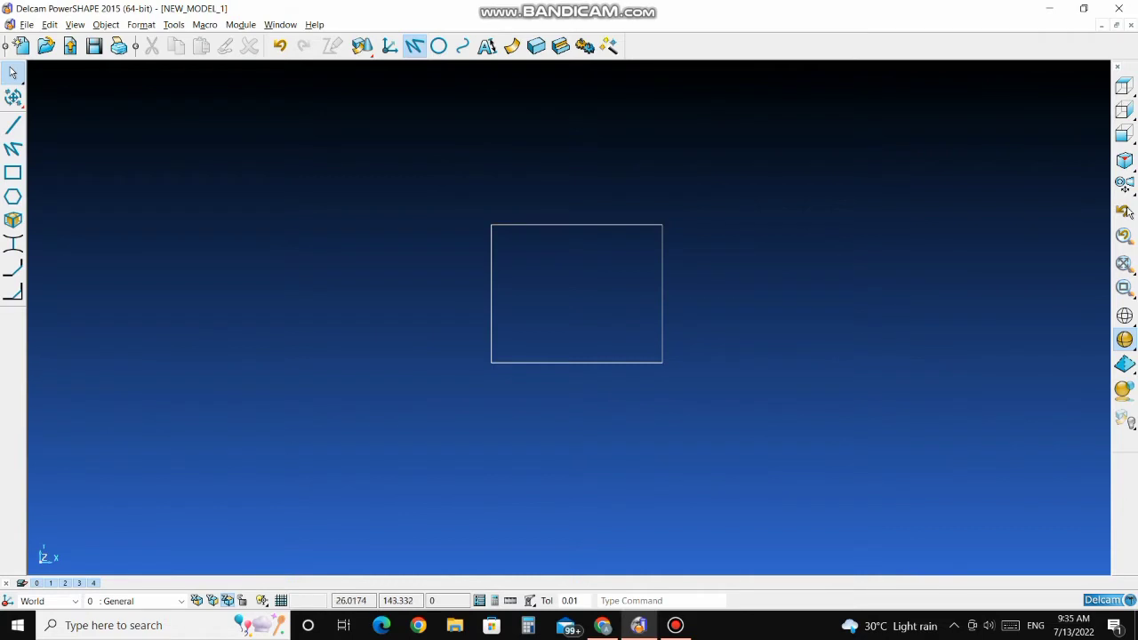
pyautogui.click(462, 47)
pyautogui.click(13, 174)
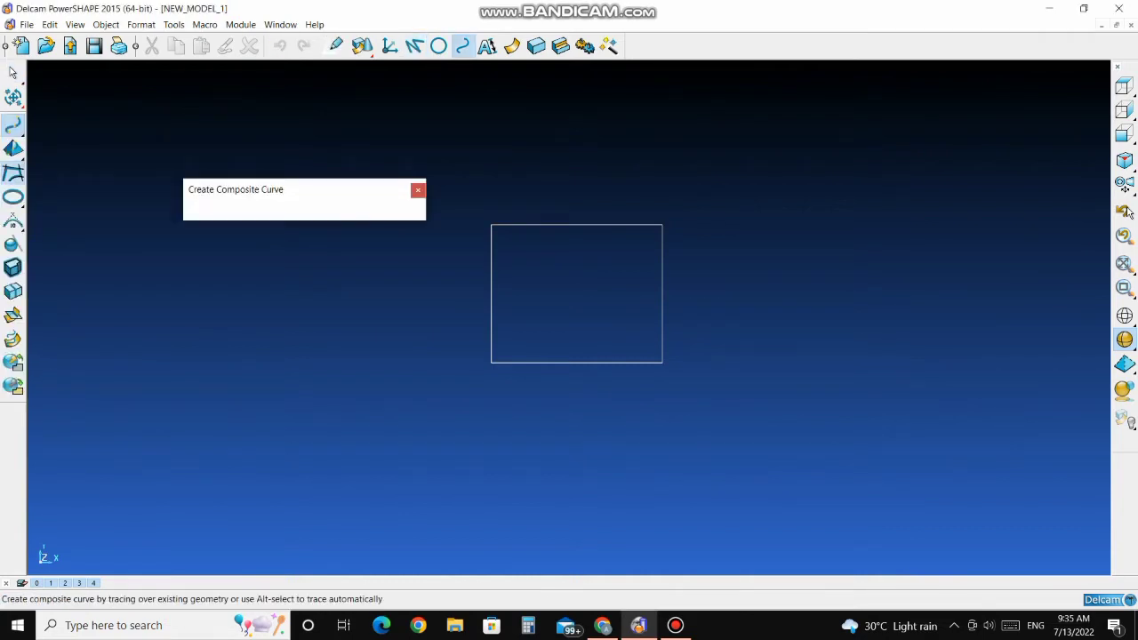
pyautogui.click(491, 225)
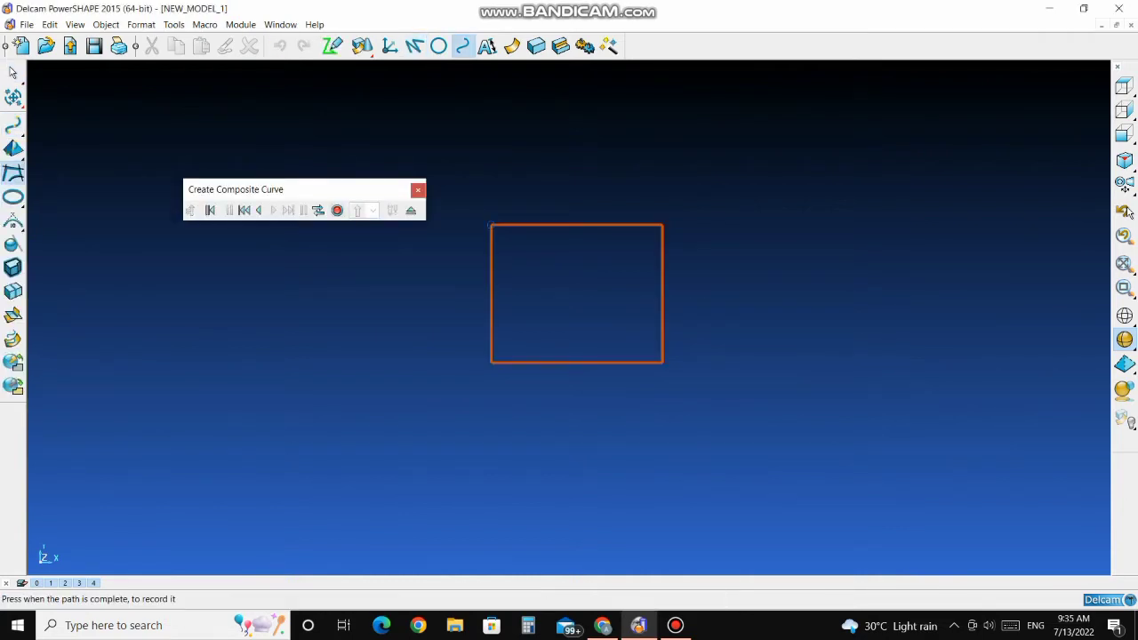
pyautogui.click(337, 210)
pyautogui.click(411, 211)
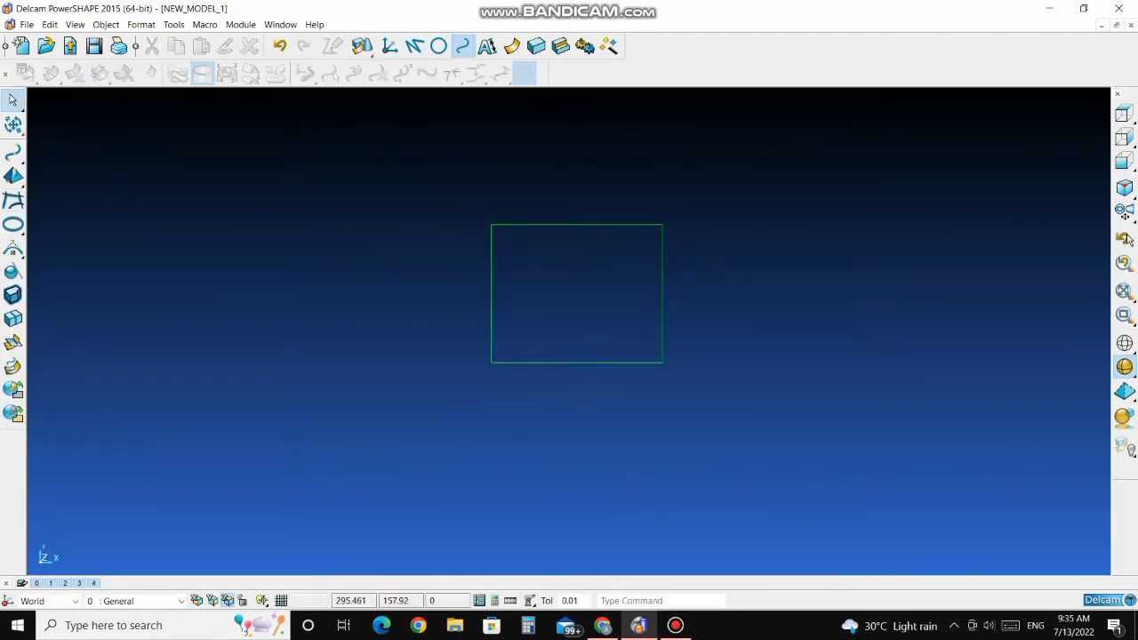
# Step: Create a Power surface from the rectangular composite curve with the Smart Surfacer, using the From network method
pyautogui.scroll(-2, 694, 321)
pyautogui.scroll(2, 719, 315)
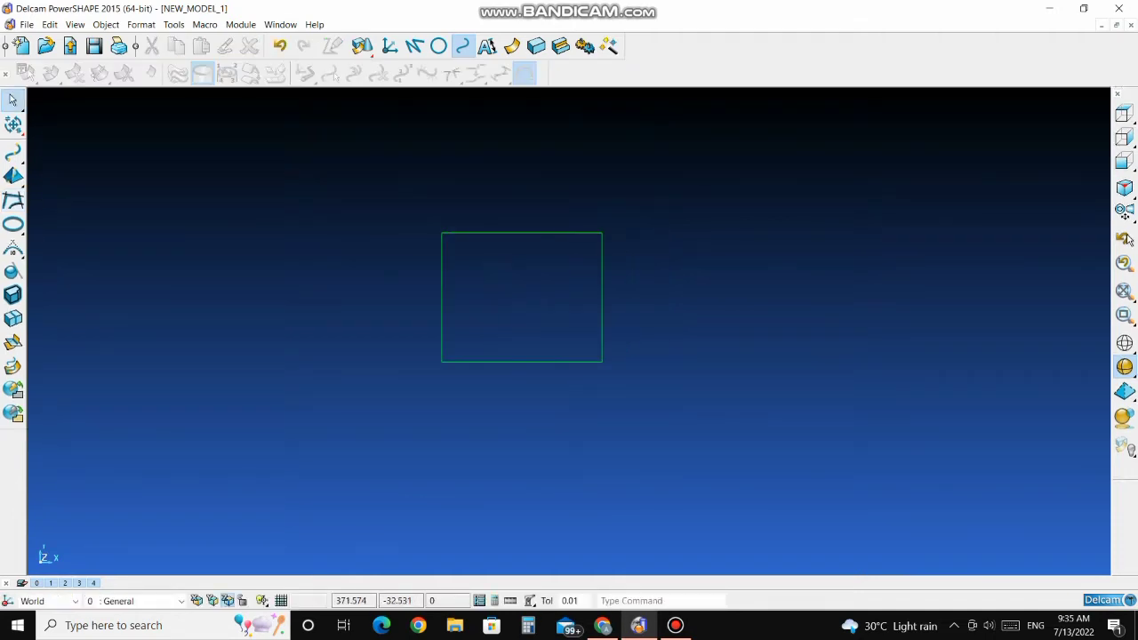
pyautogui.click(511, 45)
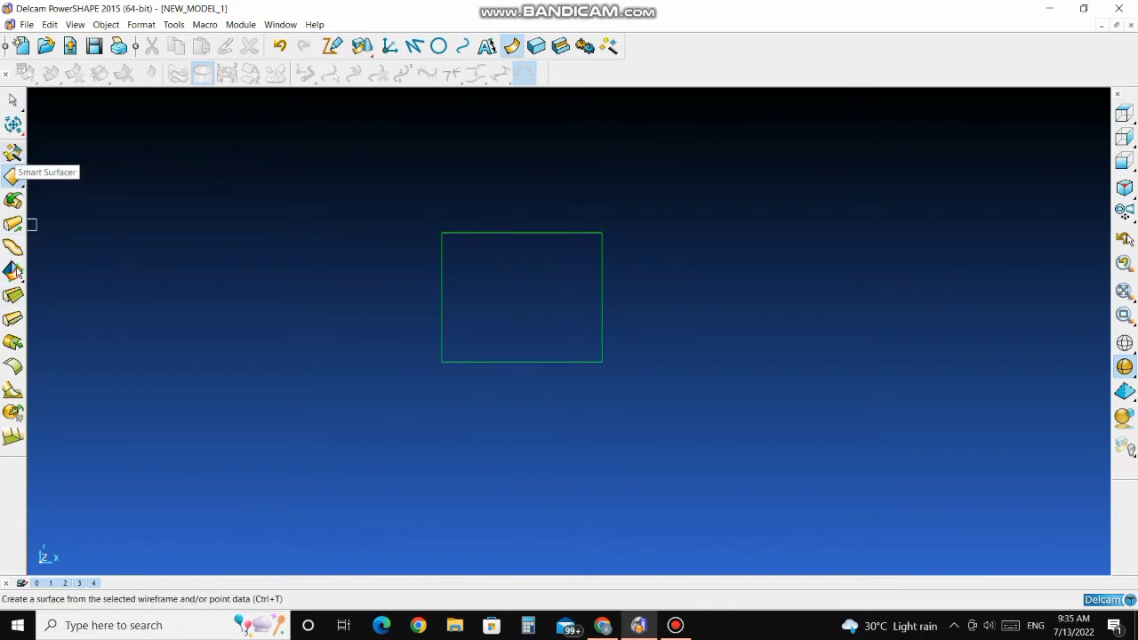
pyautogui.click(12, 175)
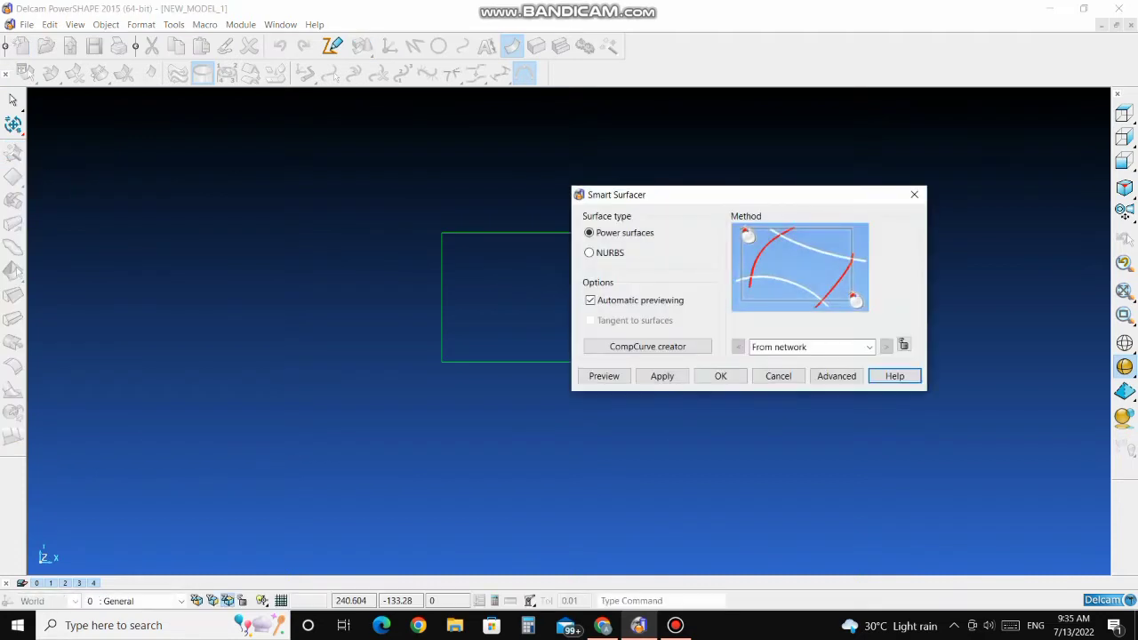
pyautogui.click(720, 376)
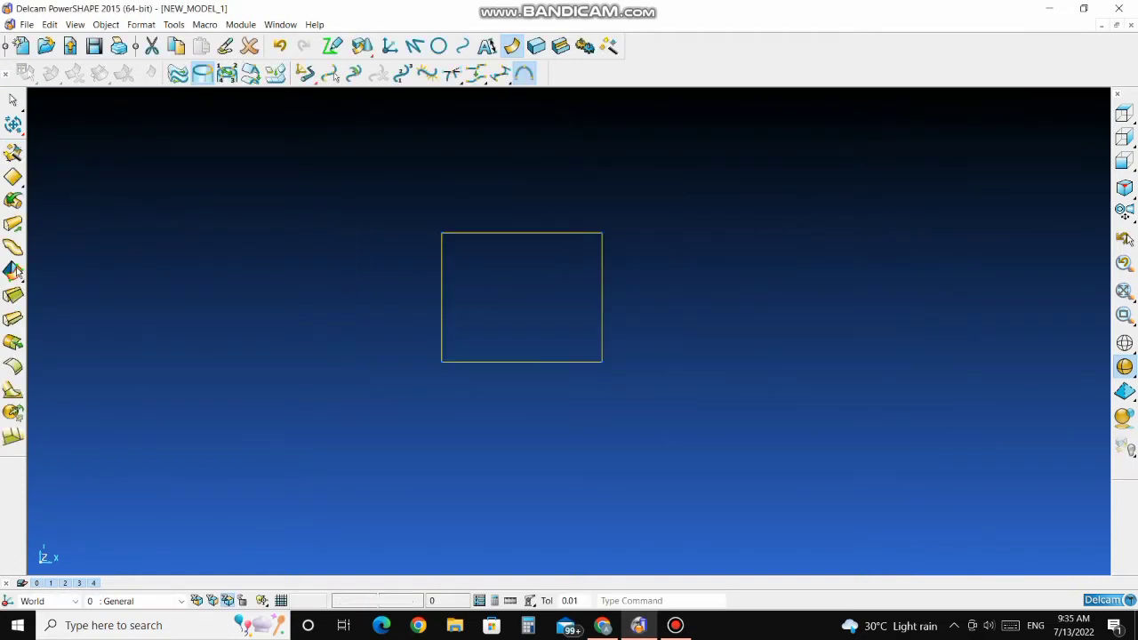
pyautogui.click(13, 153)
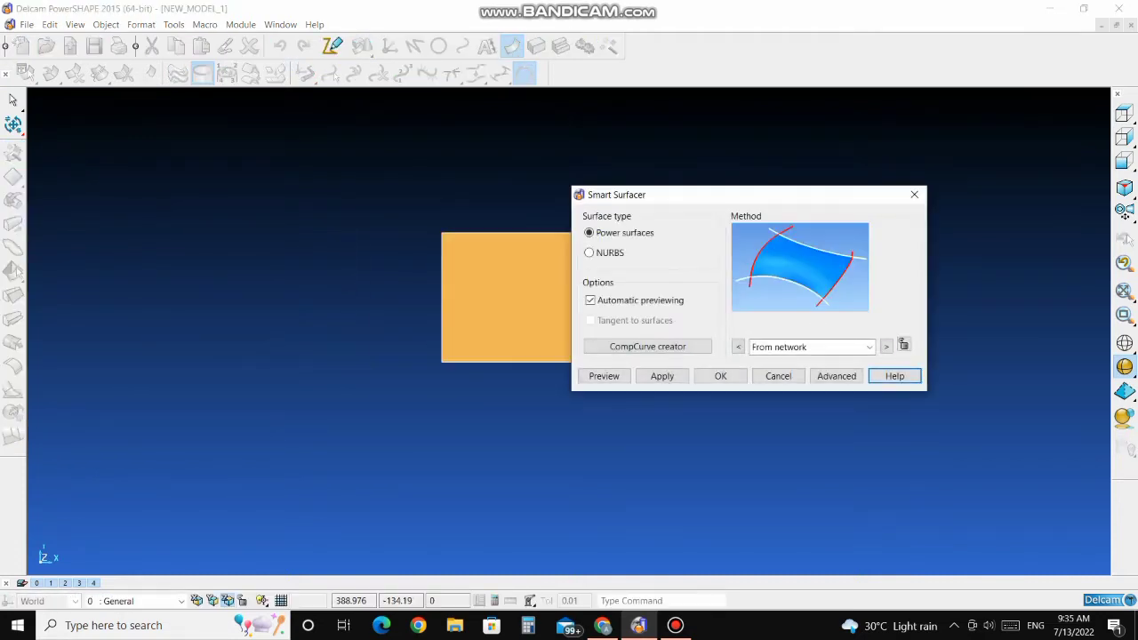
pyautogui.click(720, 376)
pyautogui.click(623, 485)
pyautogui.scroll(5, 530, 235)
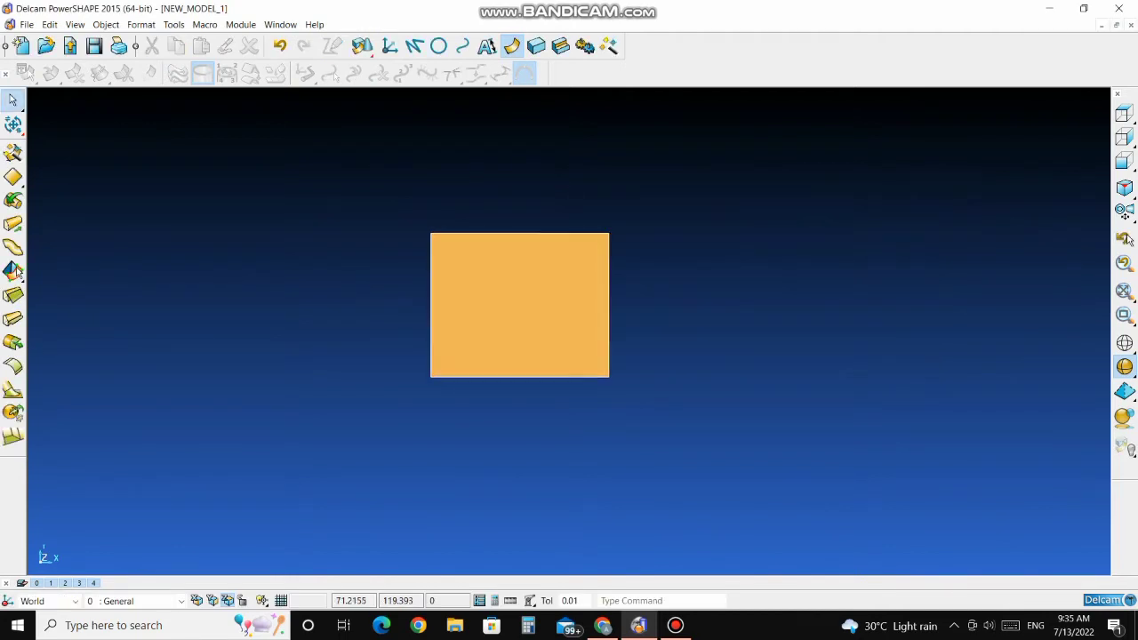
# Step: Draw two vertical lines about 400 mm long across the rectangular surface, extending beyond its upper and lower edges
pyautogui.scroll(-1, 530, 235)
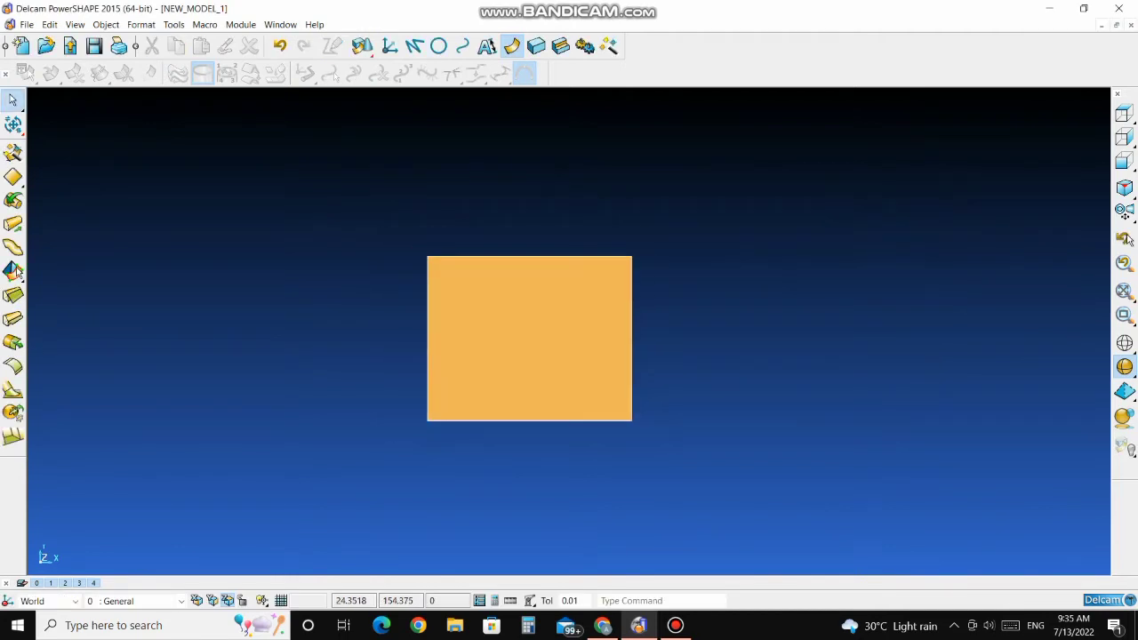
pyautogui.scroll(-1, 530, 338)
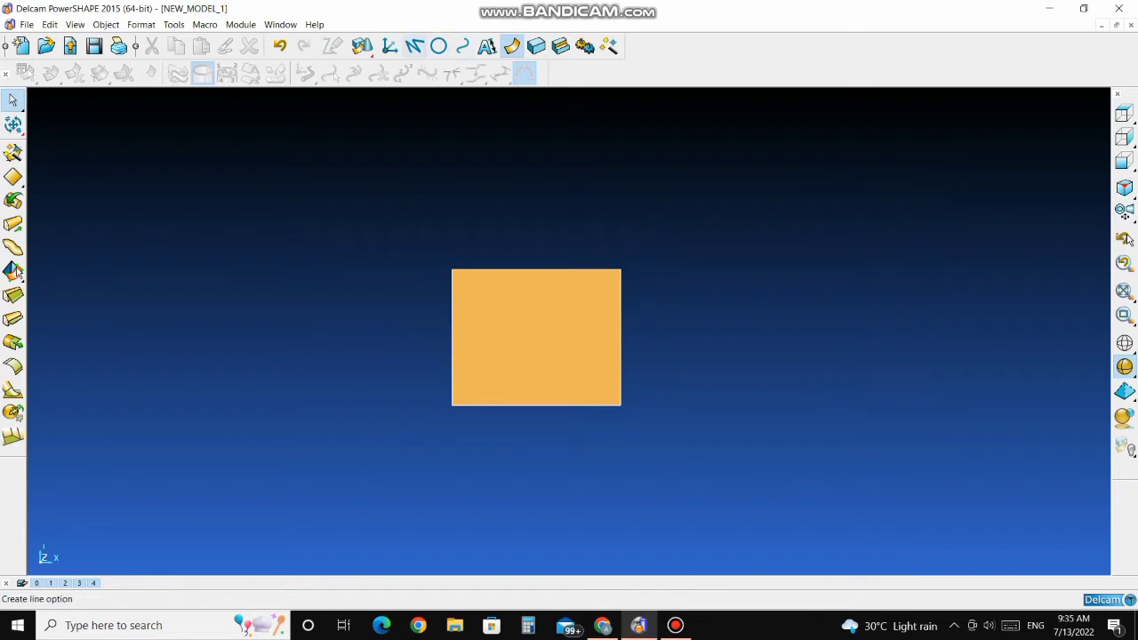
pyautogui.click(14, 271)
pyautogui.click(507, 216)
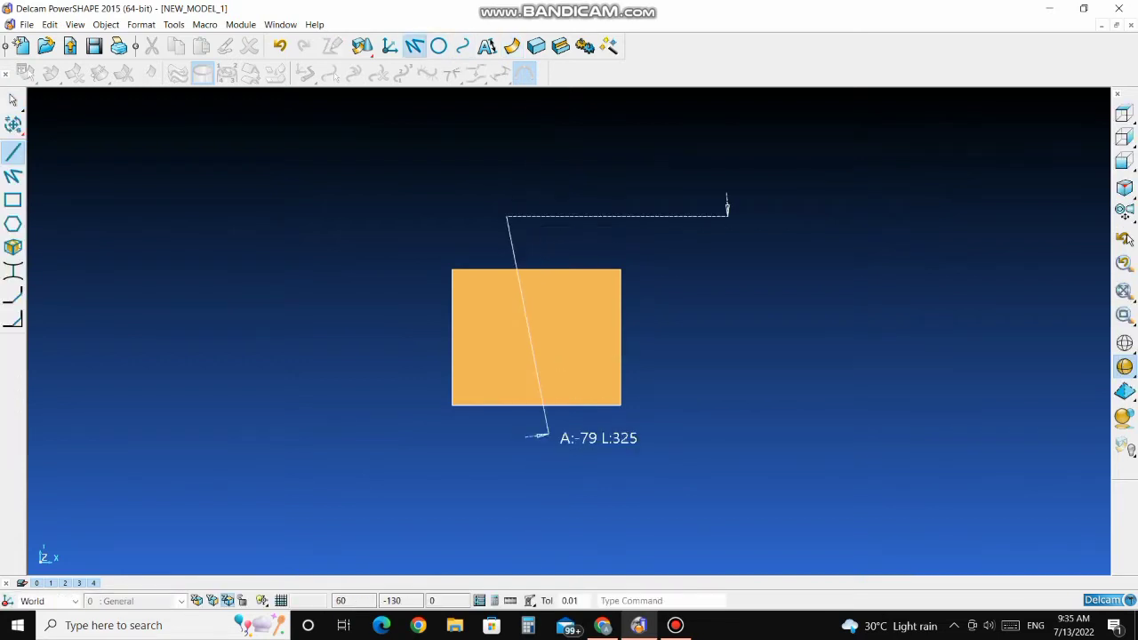
pyautogui.click(507, 485)
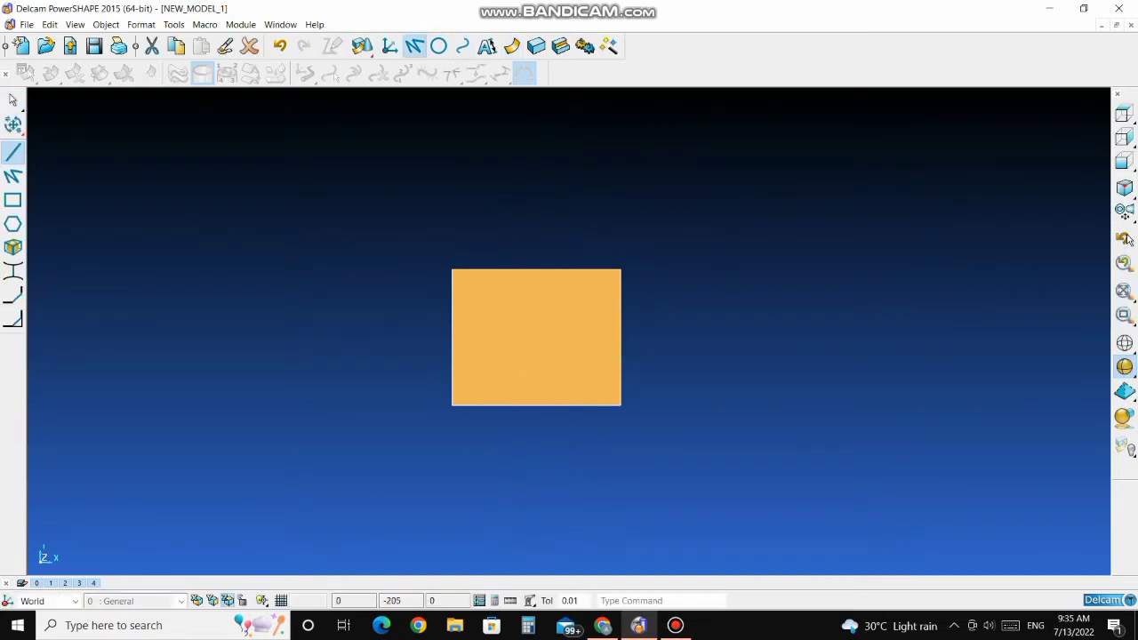
pyautogui.click(564, 214)
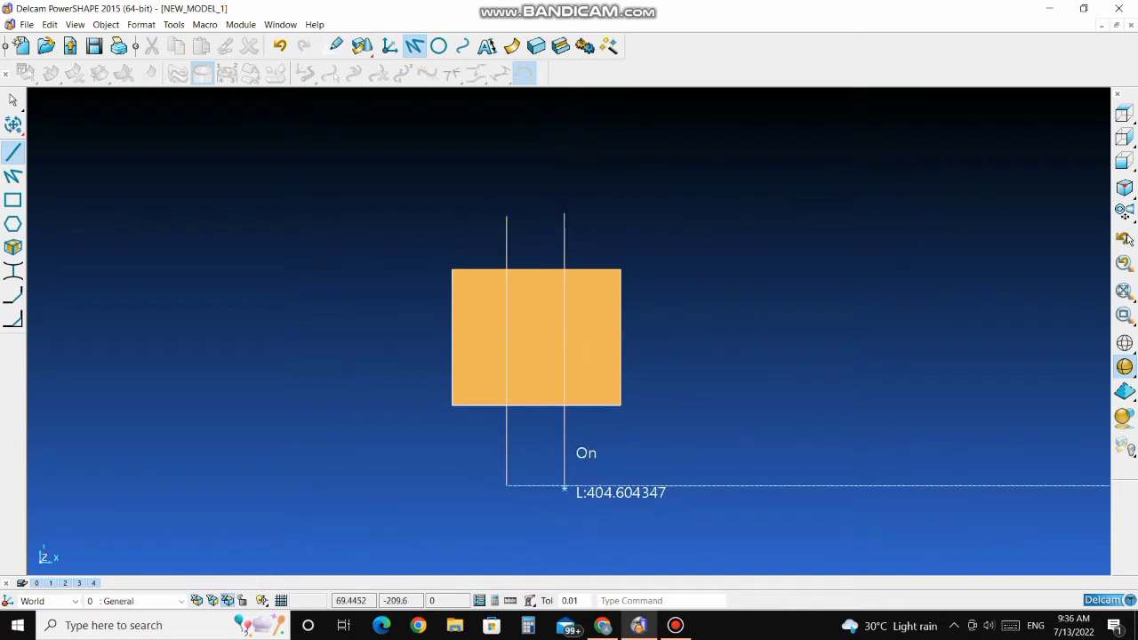
pyautogui.click(564, 487)
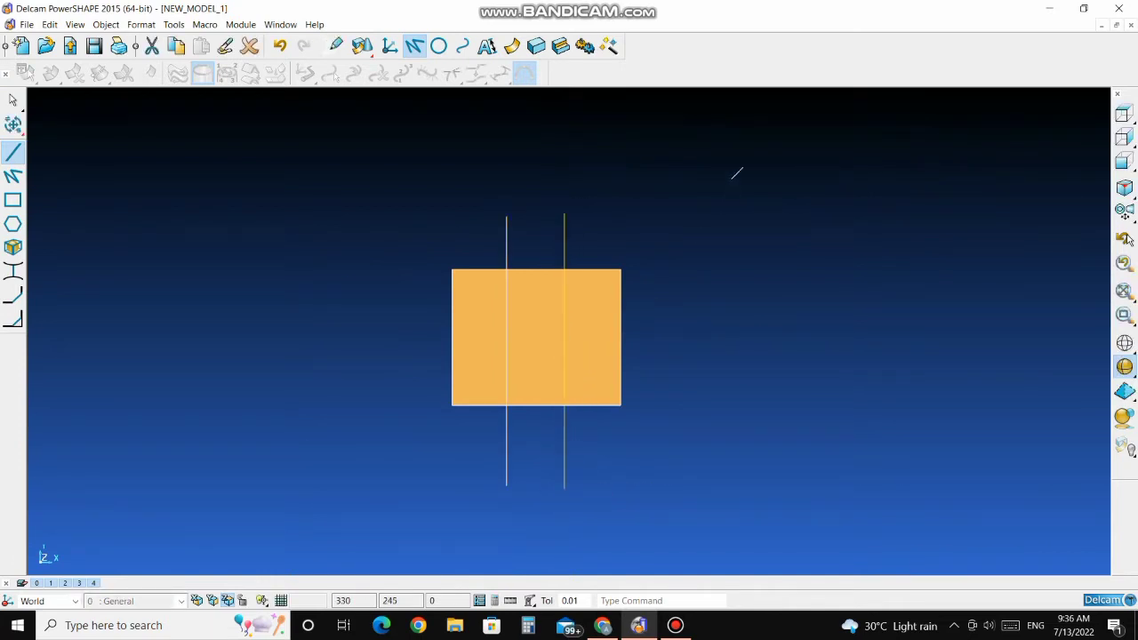
pyautogui.rightClick(732, 171)
pyautogui.press('Escape')
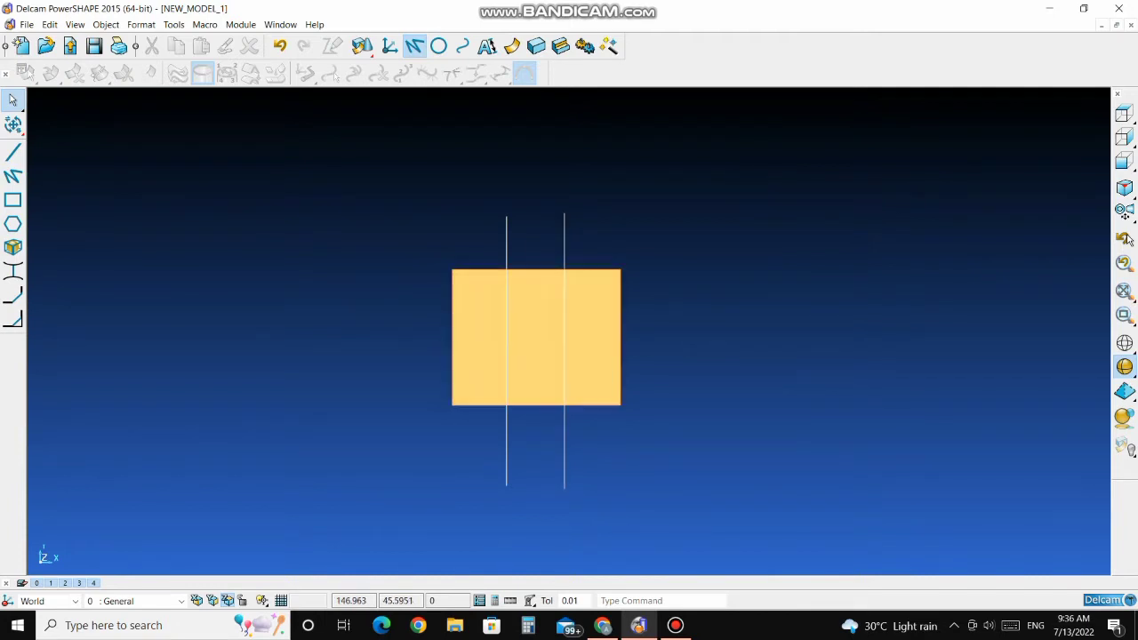
# Step: Move the two lines crossing the surface 10 mm along Z
pyautogui.click(1125, 187)
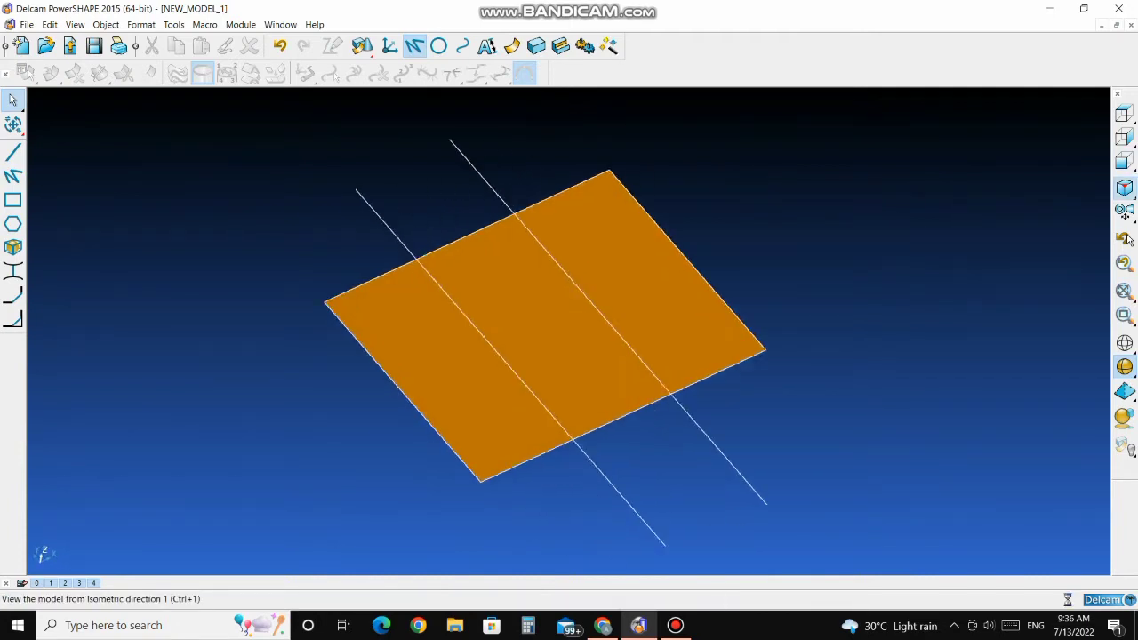
pyautogui.click(1125, 239)
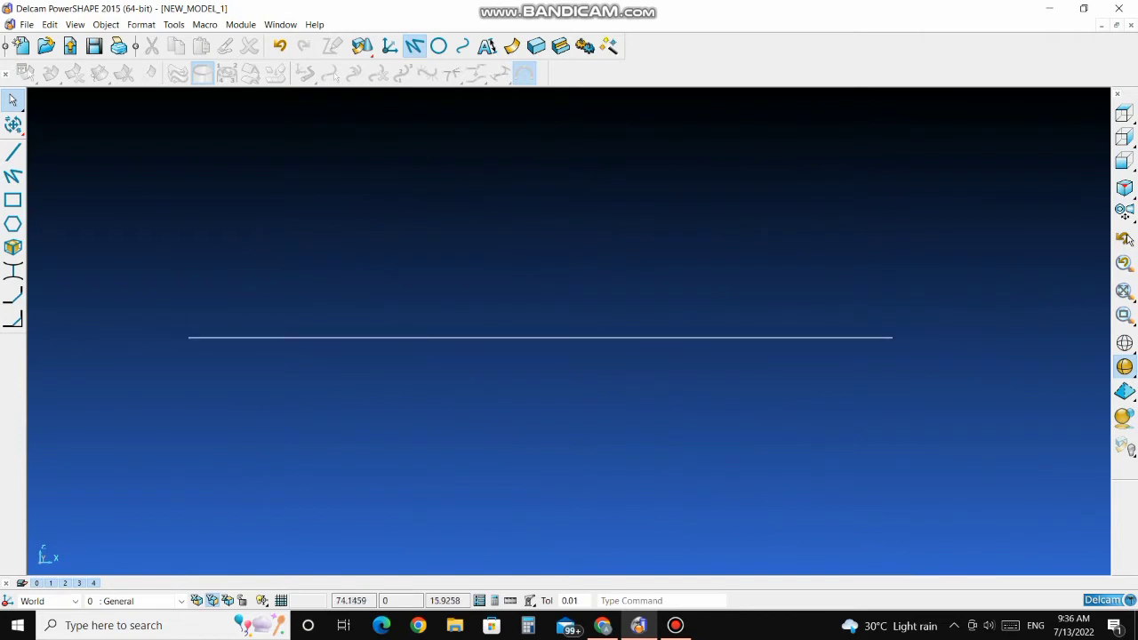
pyautogui.click(1125, 186)
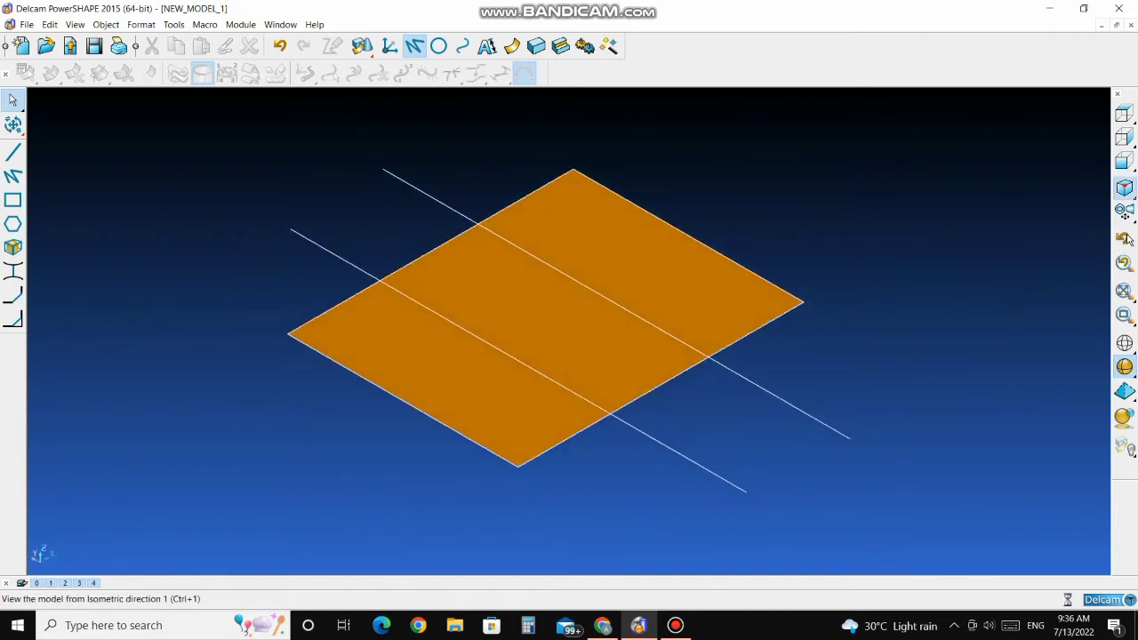
pyautogui.click(1125, 238)
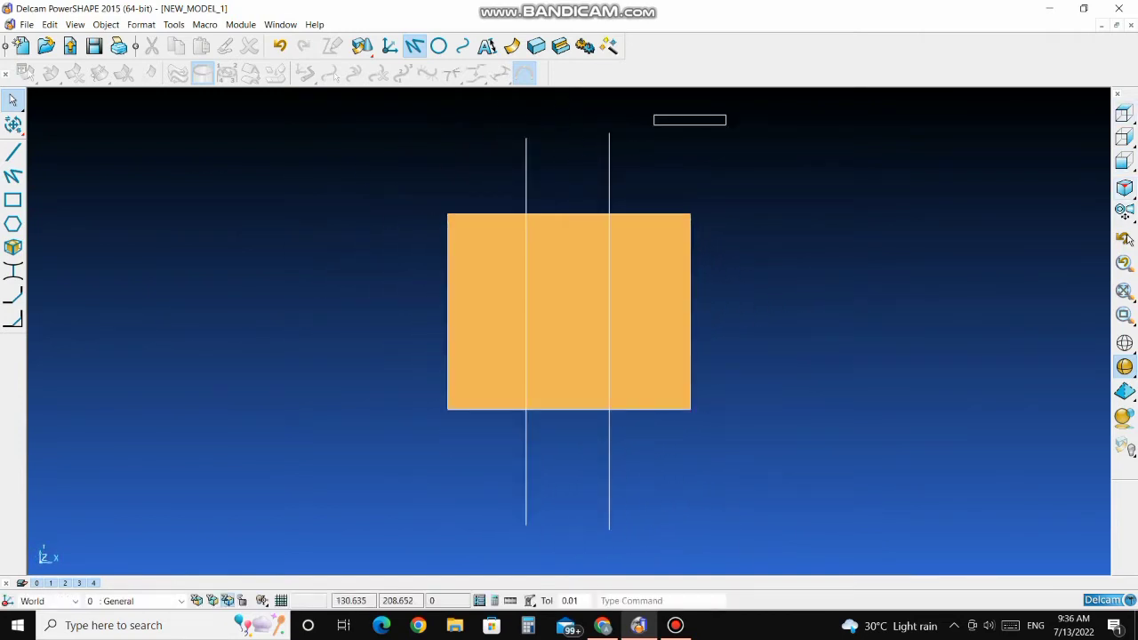
pyautogui.click(1125, 238)
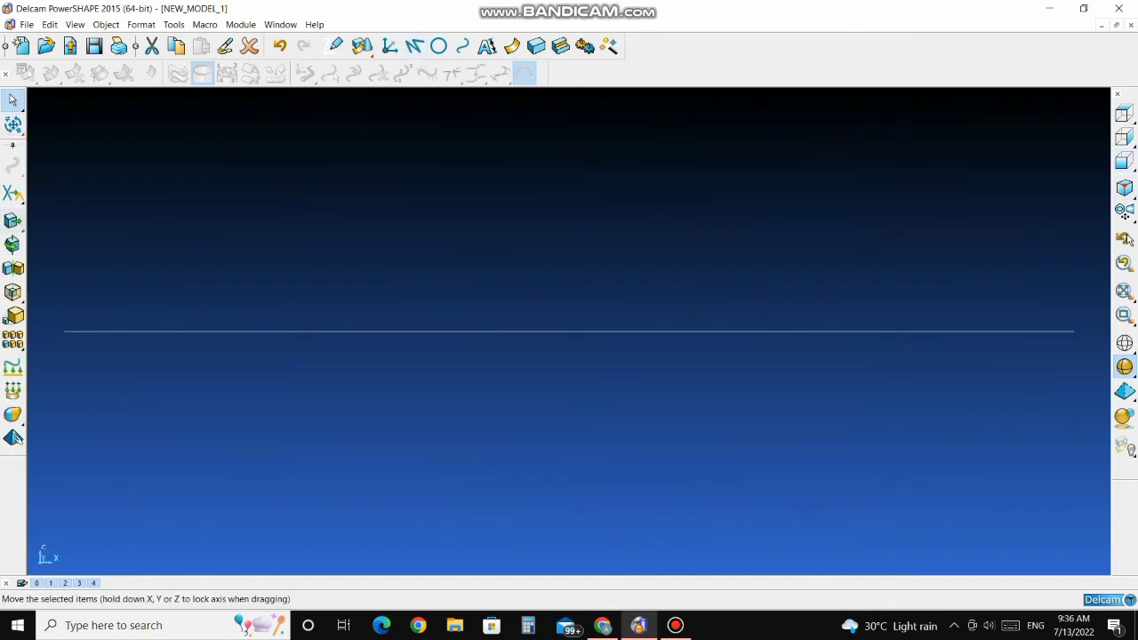
pyautogui.click(12, 221)
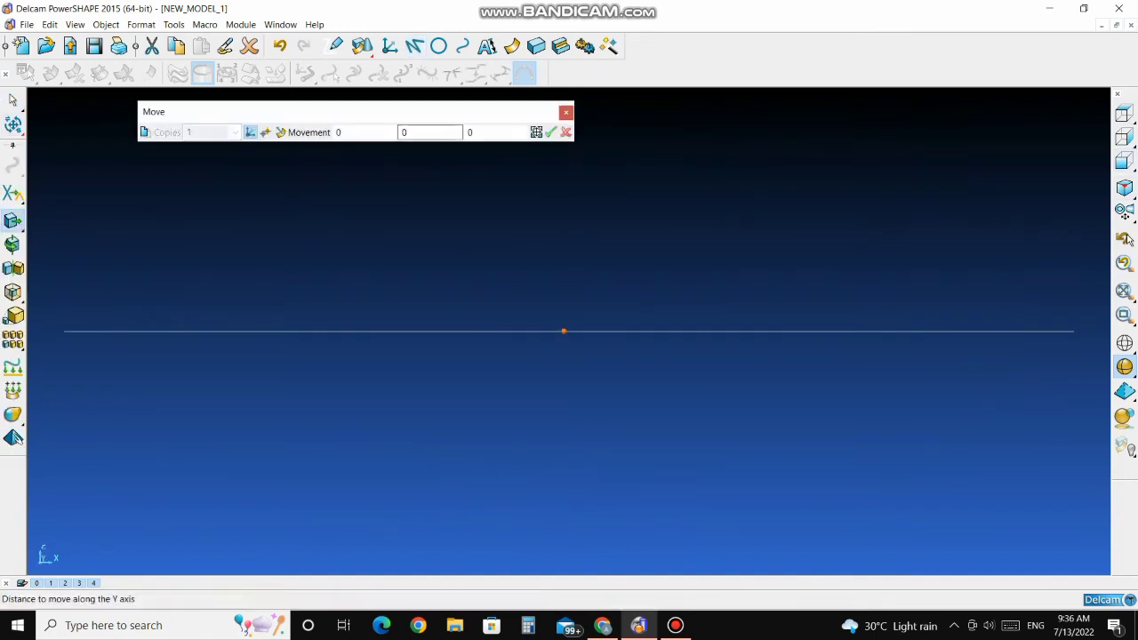
pyautogui.doubleClick(472, 133)
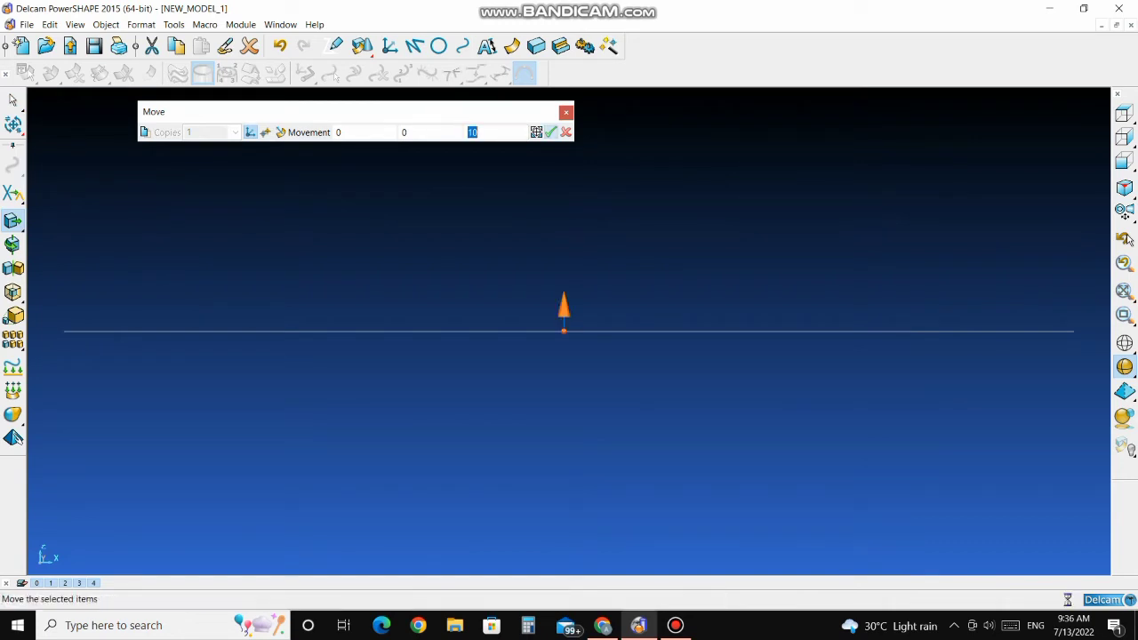
pyautogui.click(552, 132)
pyautogui.click(567, 113)
pyautogui.moveTo(472, 267); pyautogui.dragTo(490, 273, button='middle')
pyautogui.moveTo(564, 291); pyautogui.dragTo(667, 295, button='middle')
pyautogui.scroll(-2, 565, 302)
pyautogui.click(1125, 161)
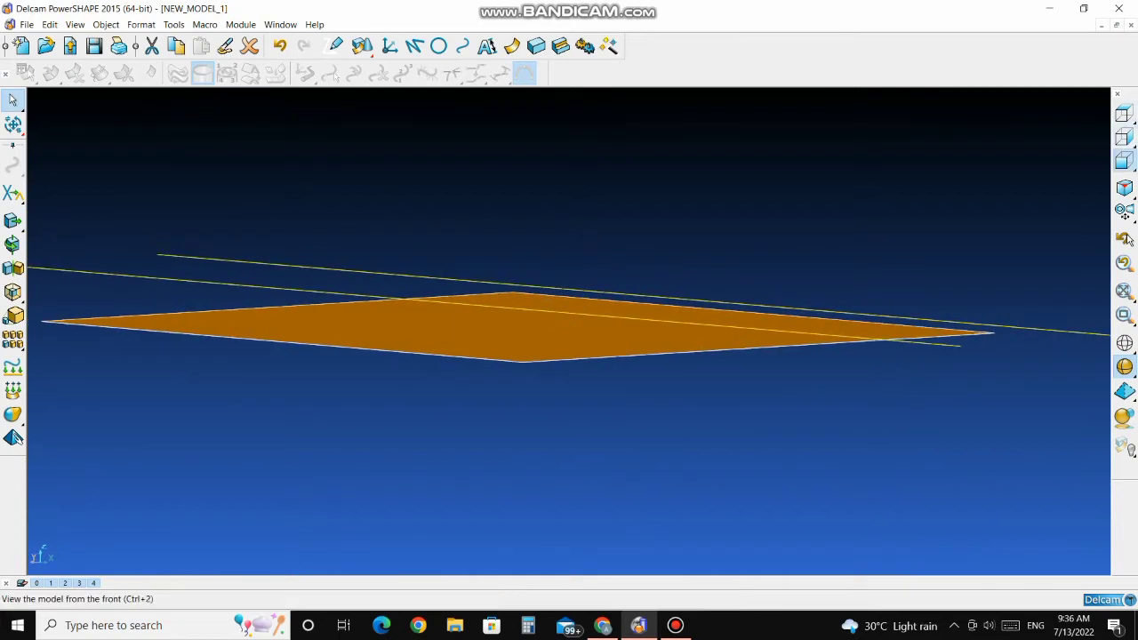
pyautogui.click(1125, 137)
pyautogui.click(628, 255)
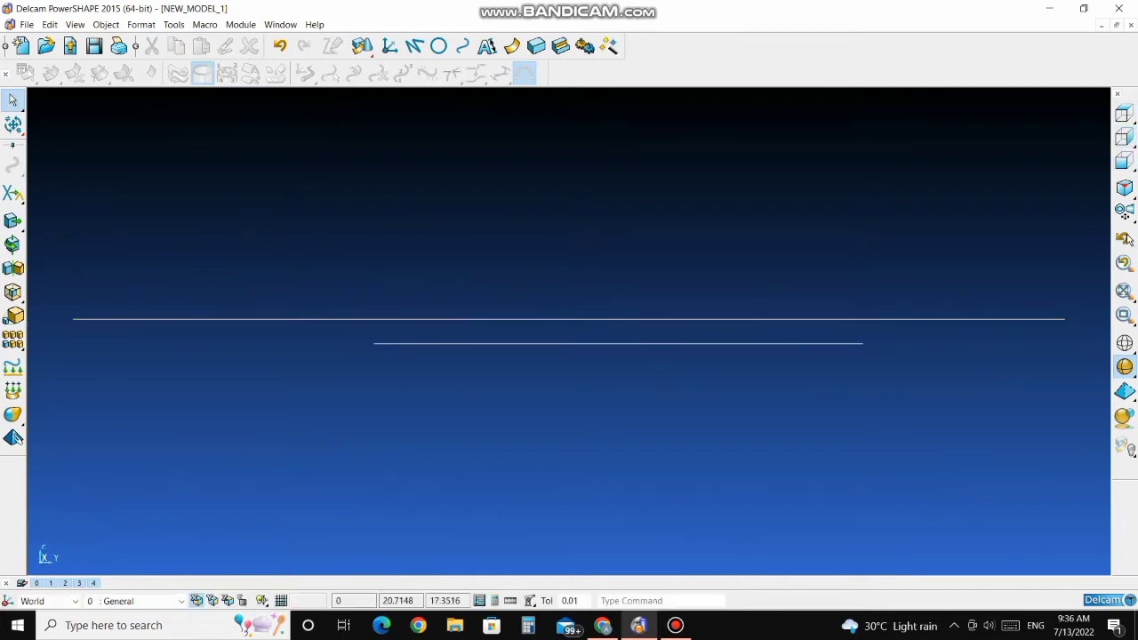
pyautogui.moveTo(629, 253); pyautogui.dragTo(563, 415)
pyautogui.click(481, 318)
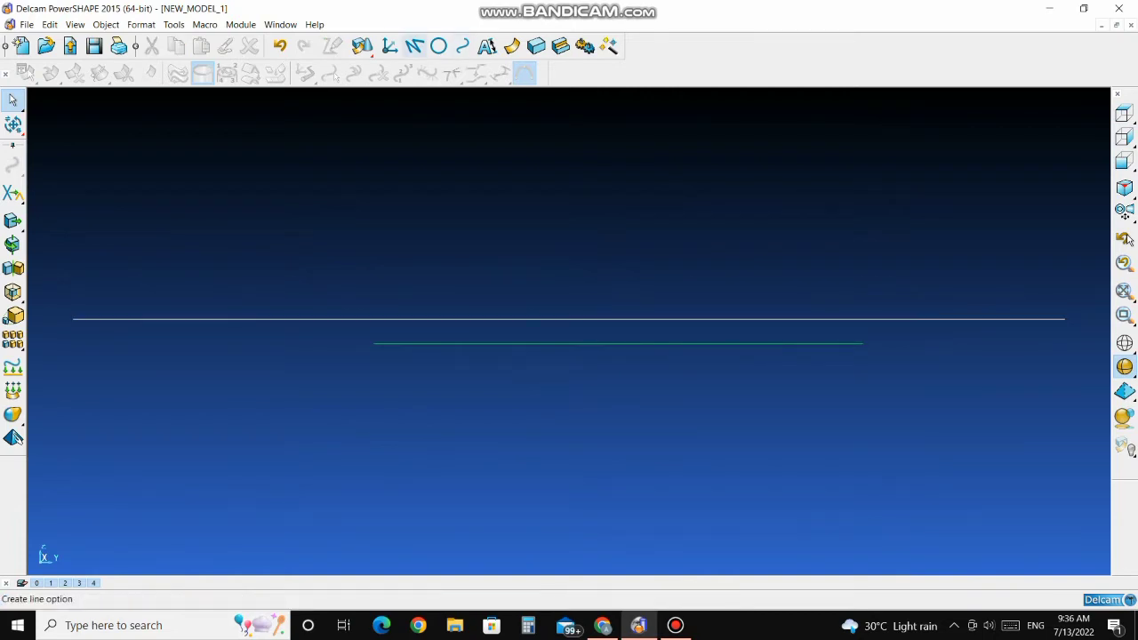
pyautogui.click(414, 46)
pyautogui.click(374, 342)
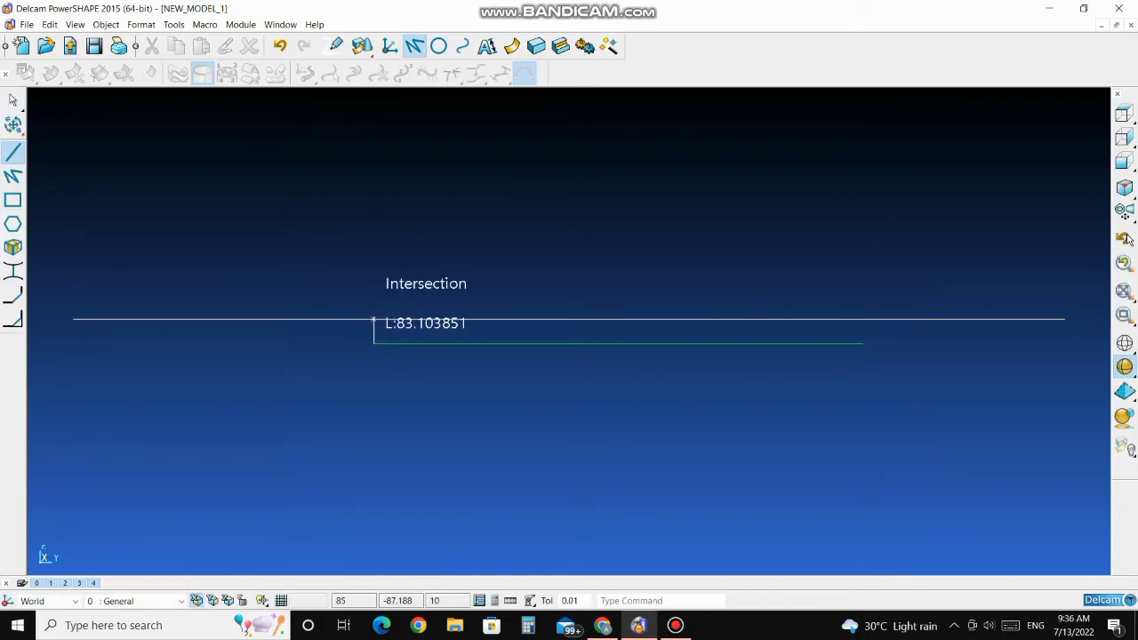
pyautogui.rightClick(418, 249)
pyautogui.click(431, 259)
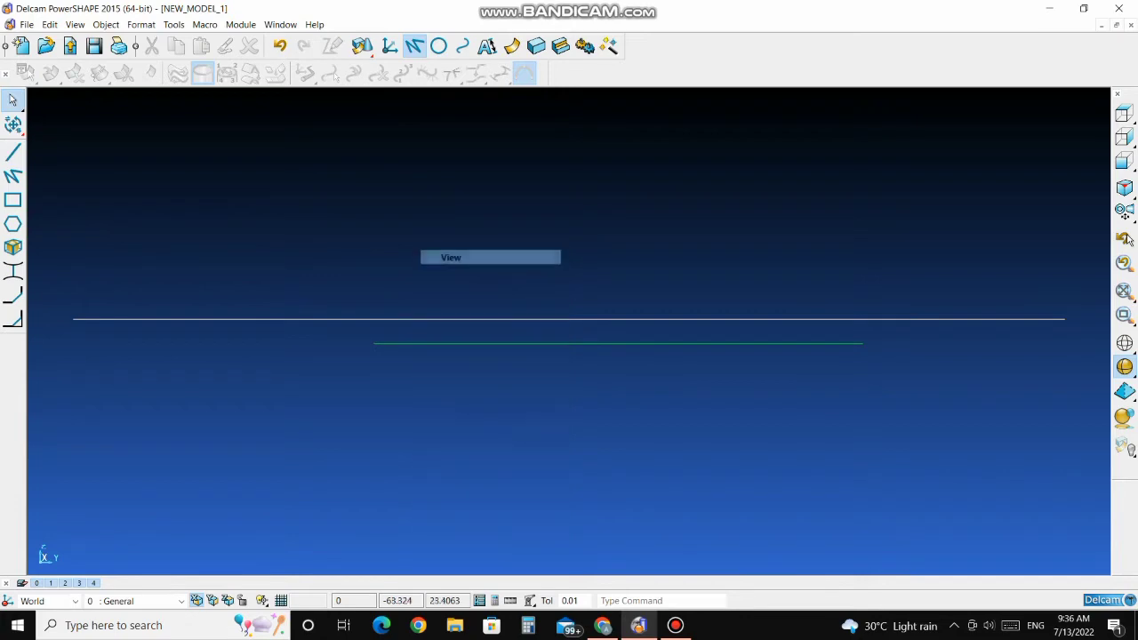
pyautogui.moveTo(330, 254); pyautogui.dragTo(398, 359, button='middle')
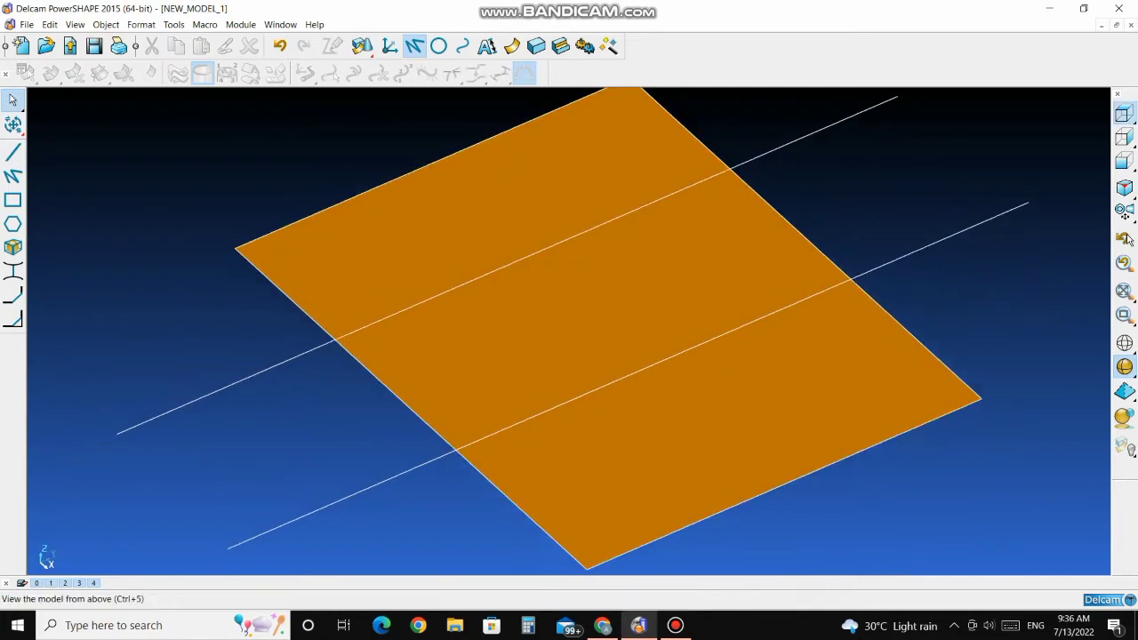
# Step: Limit the rectangle's outline curve against the two crossing lines with Limit selection
pyautogui.click(1124, 114)
pyautogui.click(1125, 238)
pyautogui.moveTo(568, 160); pyautogui.dragTo(460, 222)
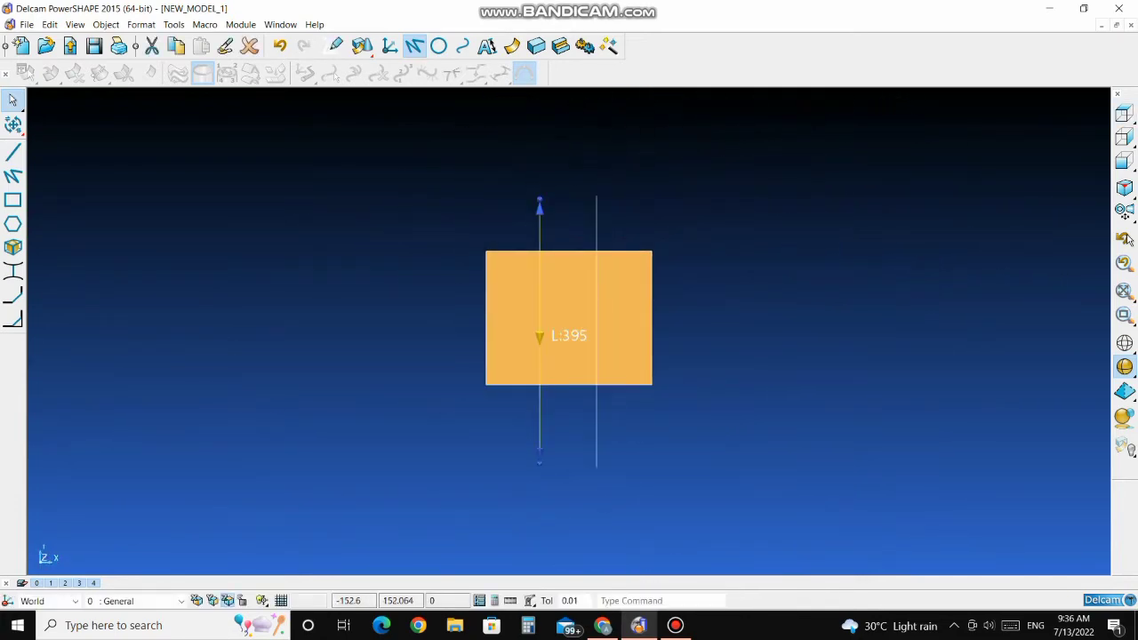
pyautogui.click(13, 126)
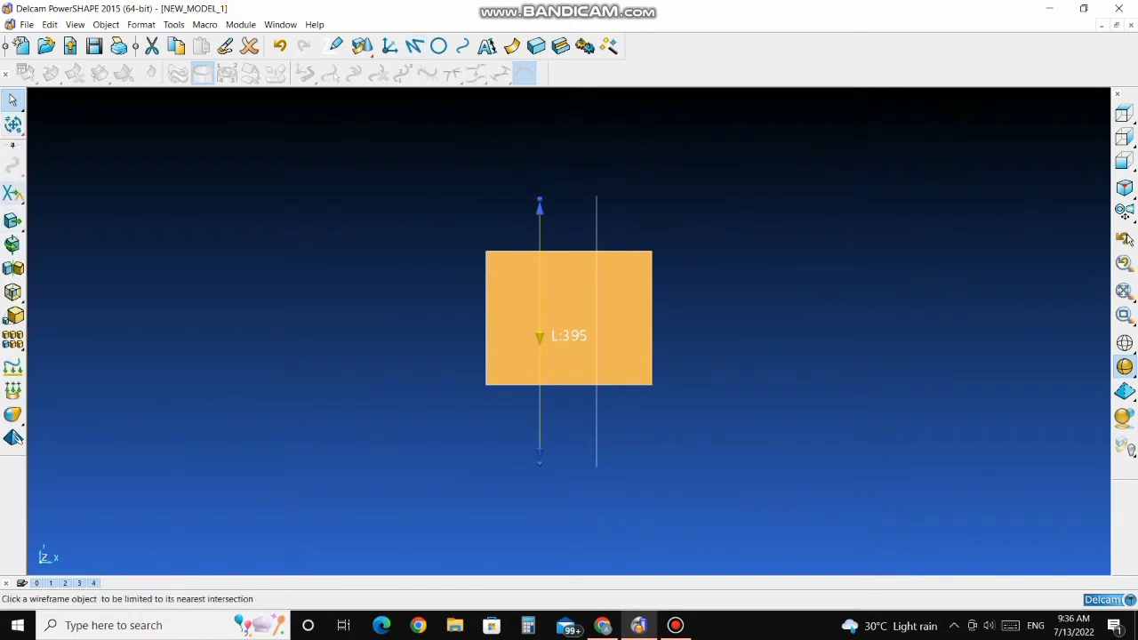
pyautogui.moveTo(13, 194)
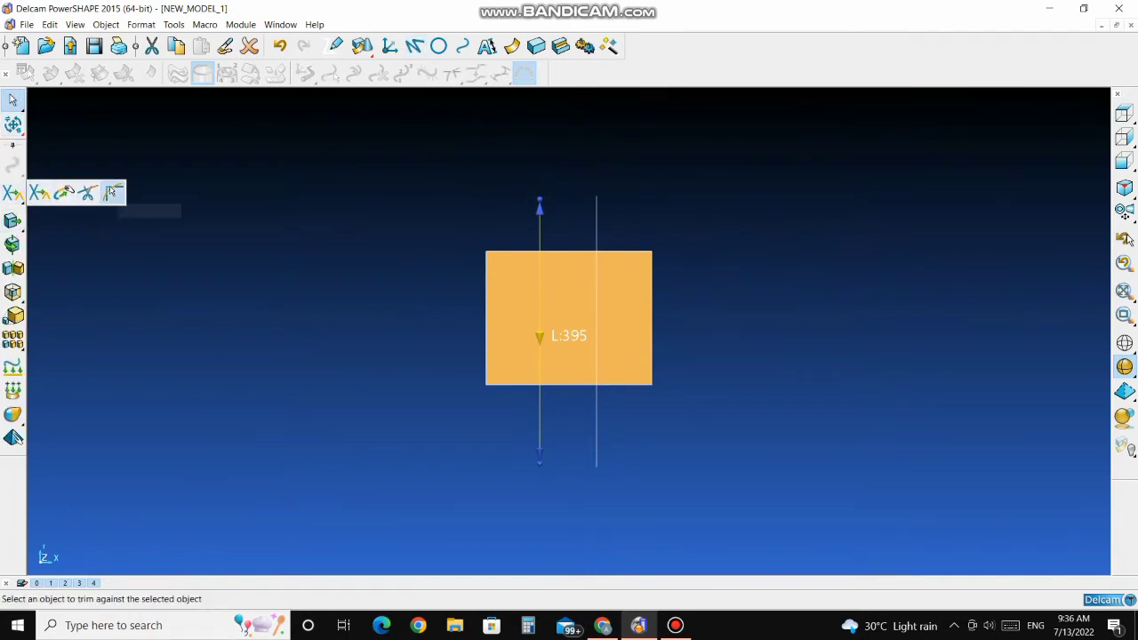
pyautogui.click(110, 192)
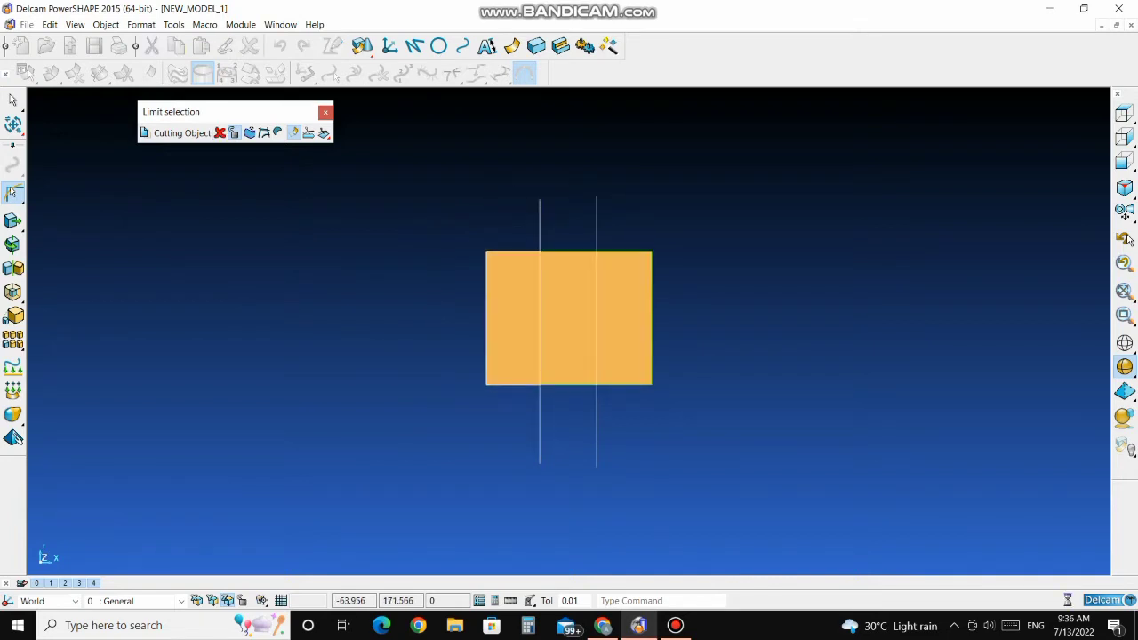
pyautogui.moveTo(432, 202); pyautogui.dragTo(516, 465)
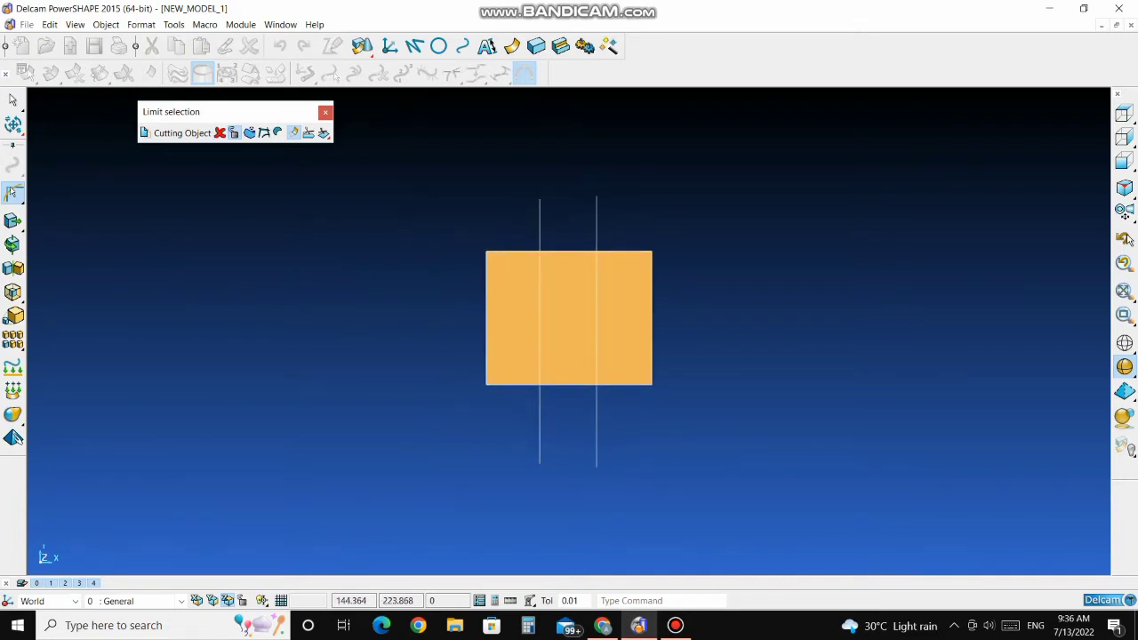
pyautogui.moveTo(633, 179); pyautogui.dragTo(589, 218)
pyautogui.moveTo(686, 204); pyautogui.dragTo(633, 393)
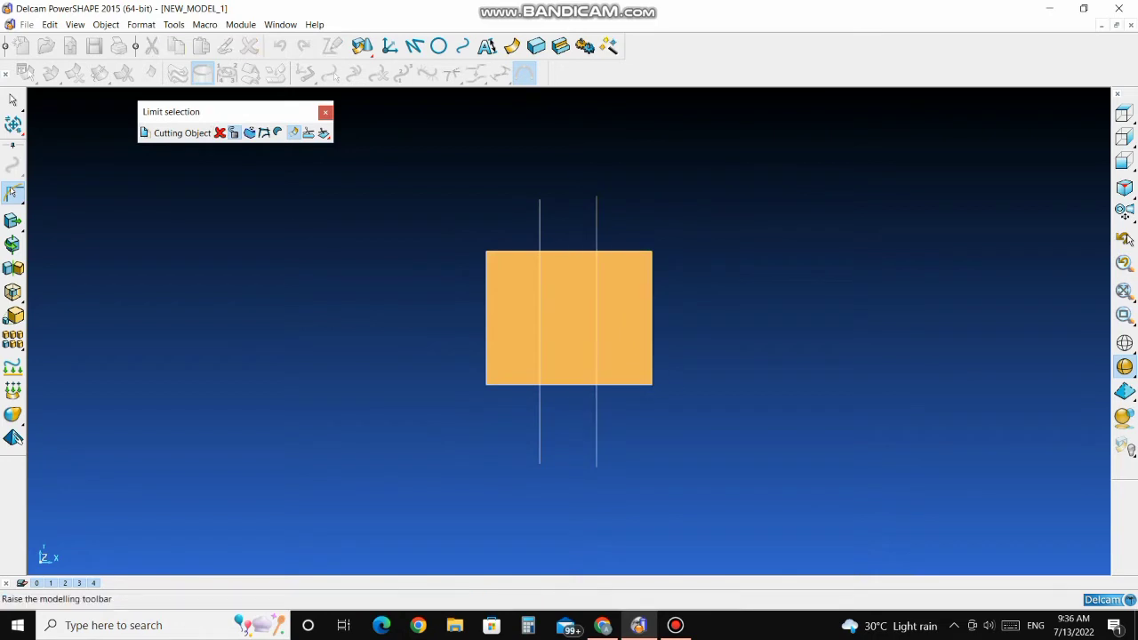
pyautogui.click(13, 191)
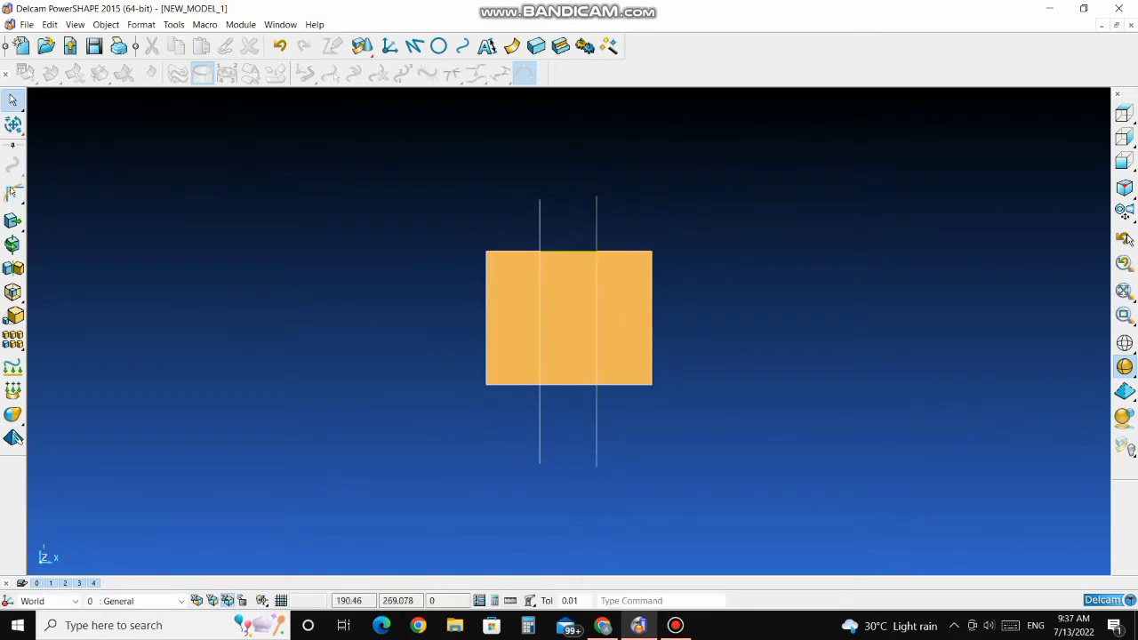
# Step: Project the two crossing lines onto the rectangular surface with Curve Projection, using the Along principal axis type
pyautogui.moveTo(666, 146); pyautogui.dragTo(427, 213)
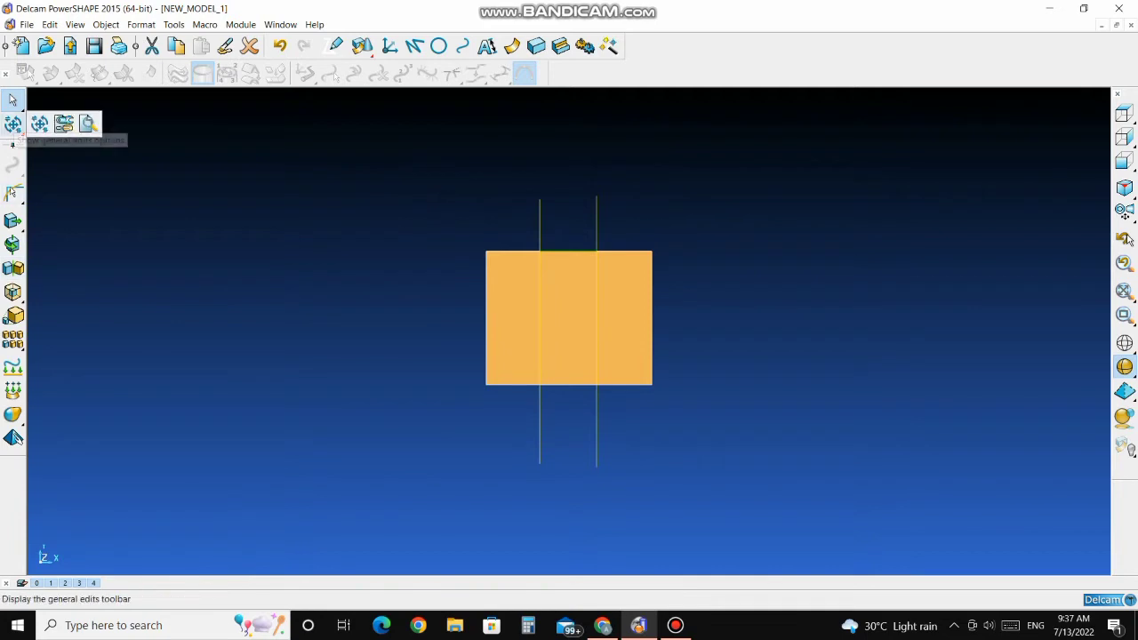
pyautogui.click(463, 46)
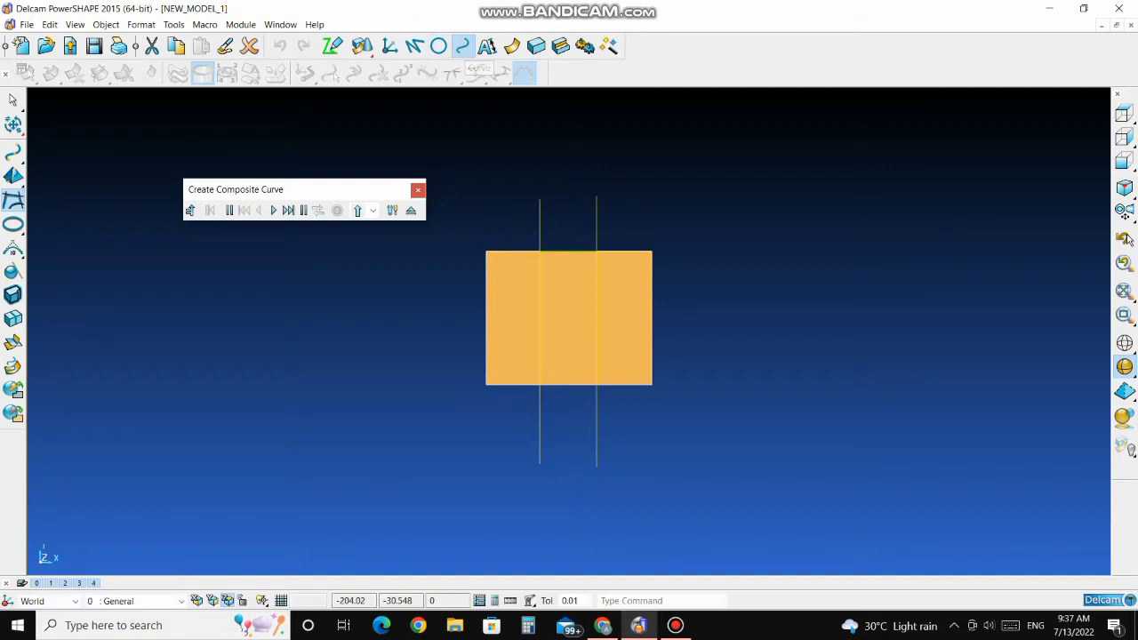
pyautogui.click(418, 191)
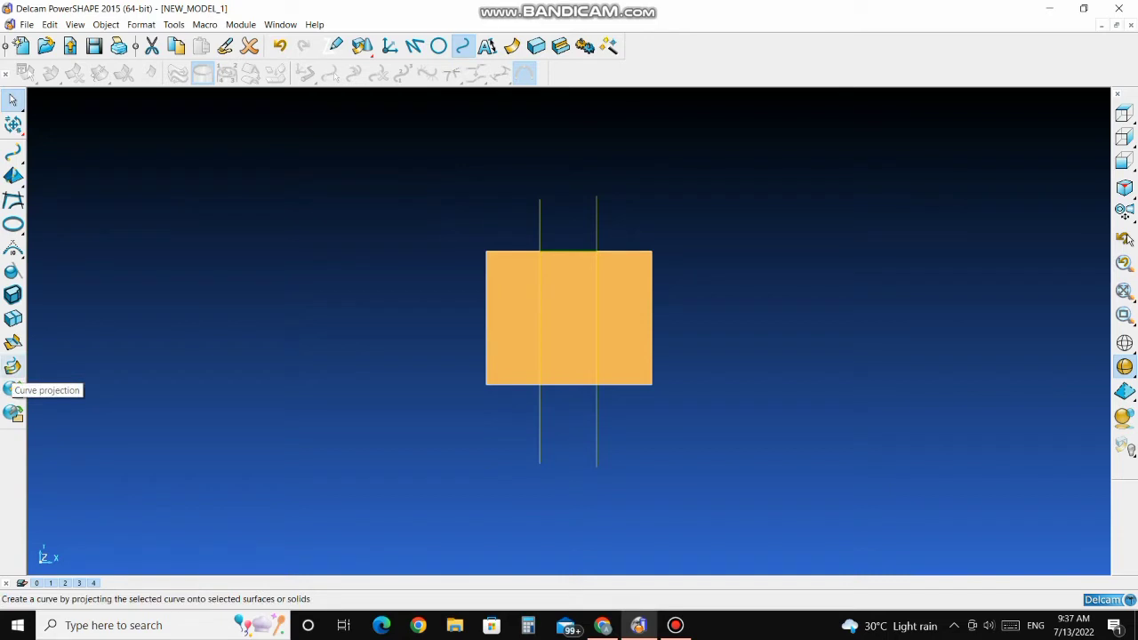
pyautogui.click(12, 366)
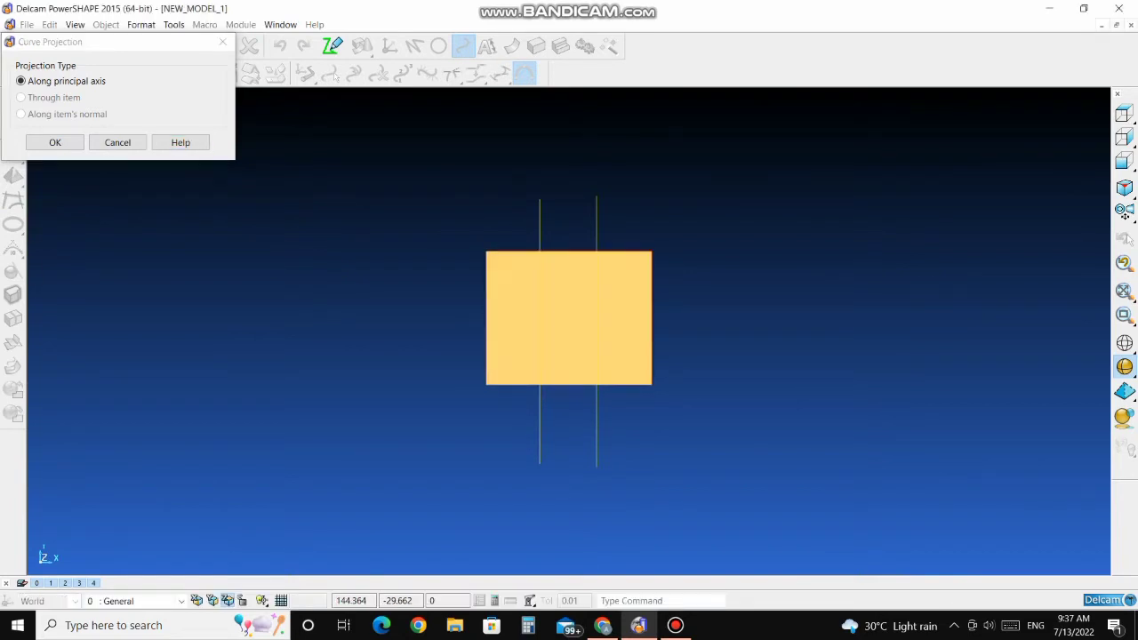
pyautogui.click(55, 142)
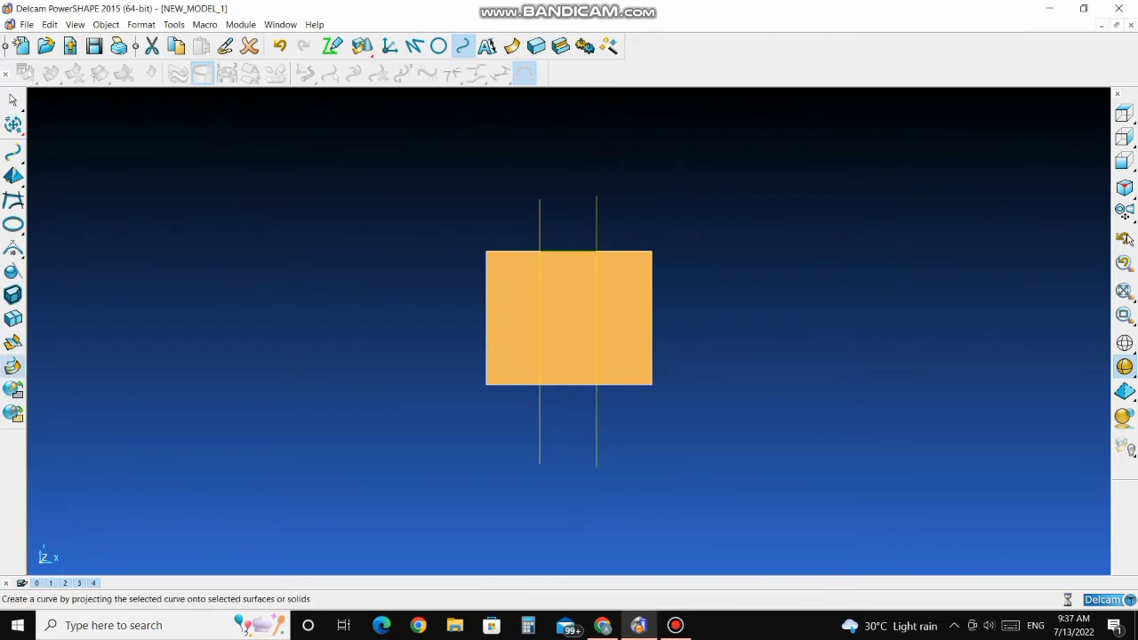
pyautogui.click(13, 366)
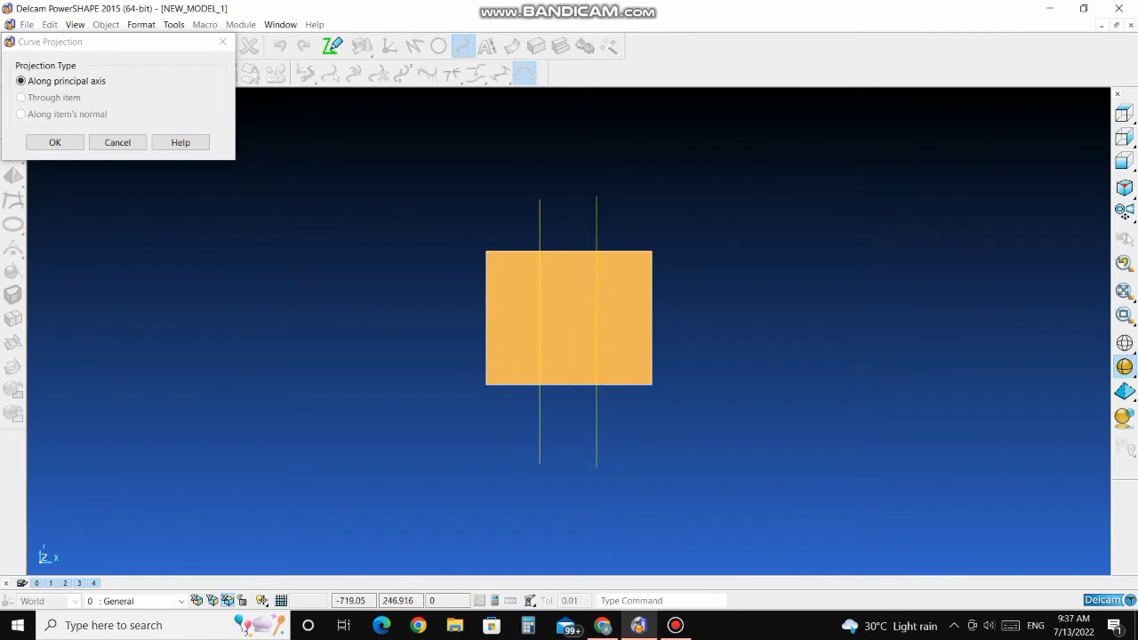
pyautogui.click(56, 143)
# Step: Delete the two original lines raised above the surface, keeping their projected curves
pyautogui.moveTo(597, 451); pyautogui.dragTo(700, 414, button='middle')
pyautogui.scroll(3, 700, 418)
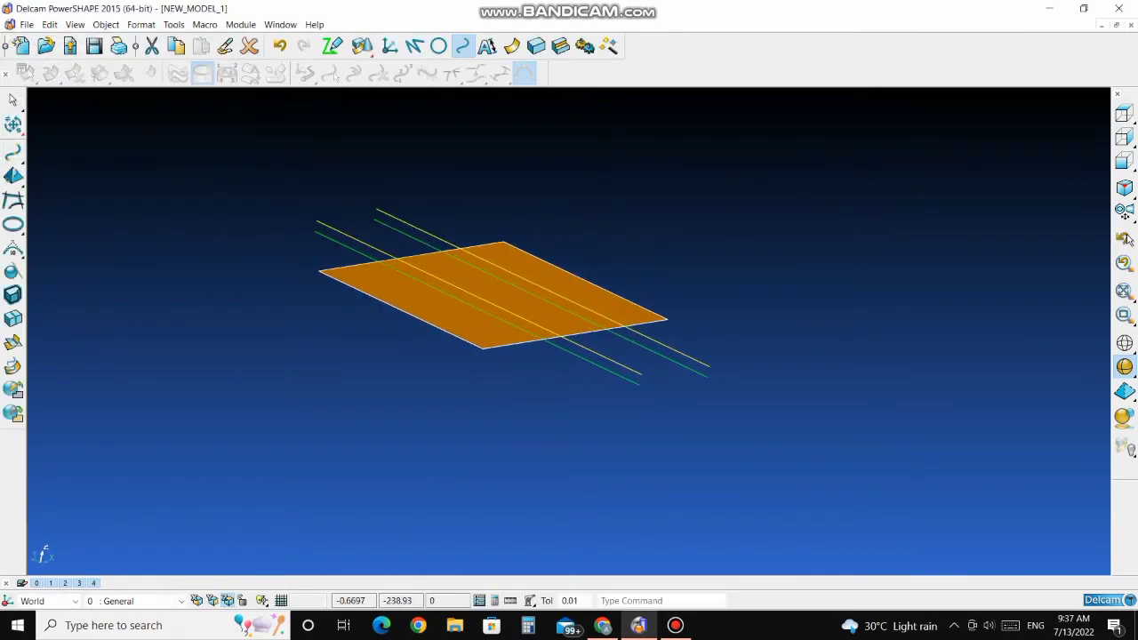
pyautogui.scroll(3, 663, 385)
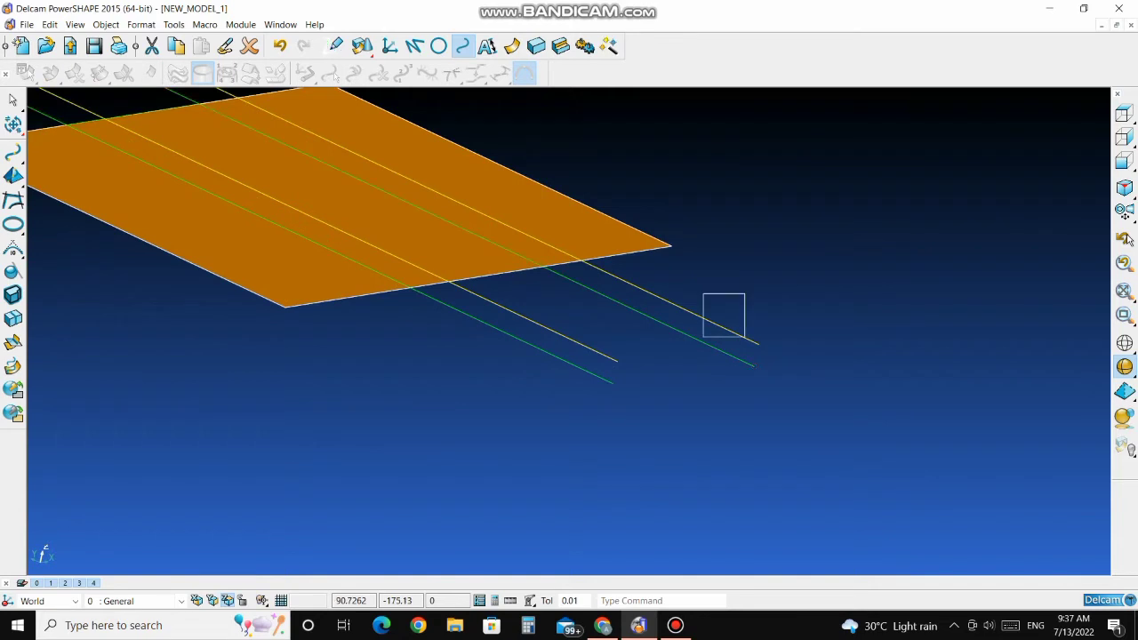
pyautogui.press('Escape')
pyautogui.moveTo(729, 305); pyautogui.dragTo(807, 349)
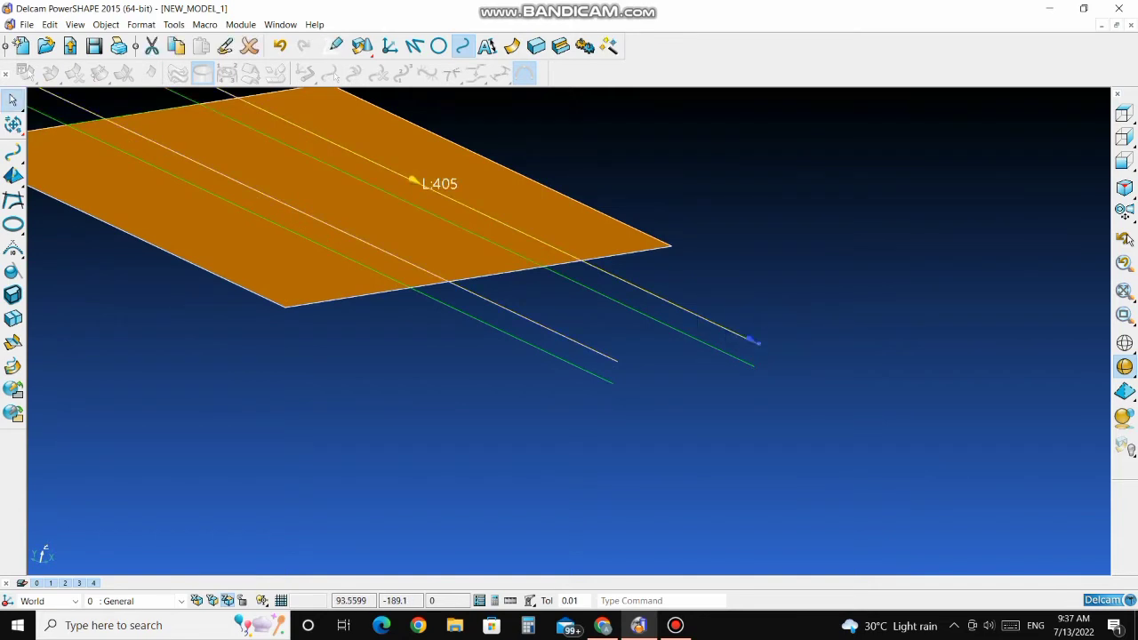
pyautogui.press('Delete')
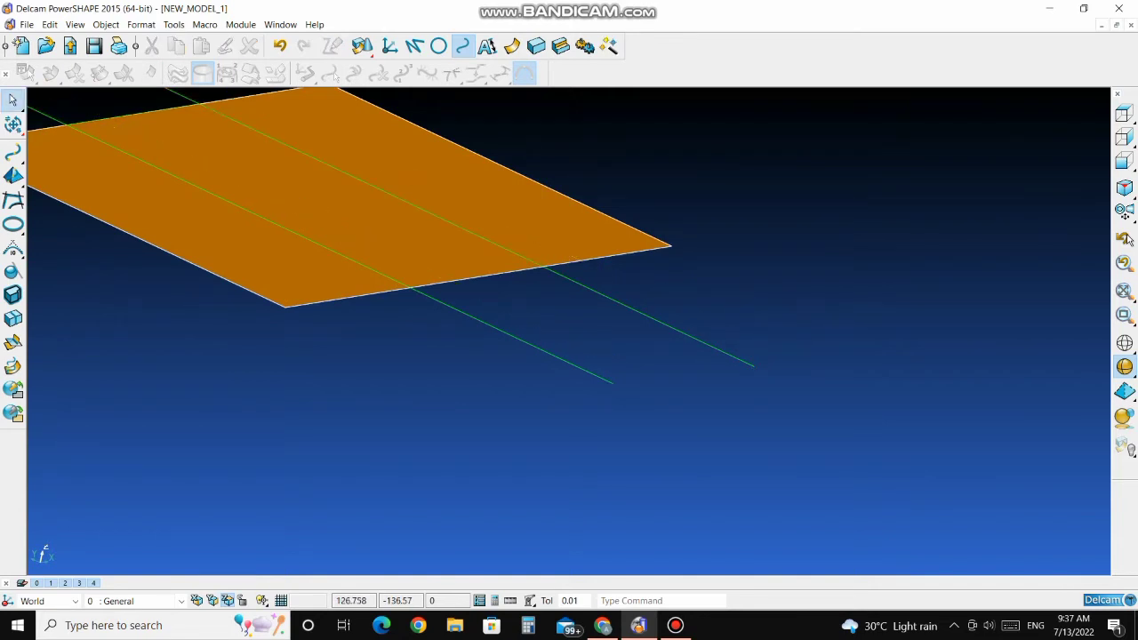
# Step: Limit the rectangular surface with the projected curve nearer the viewer and delete the outer strip beyond it
pyautogui.click(1125, 161)
pyautogui.click(1124, 137)
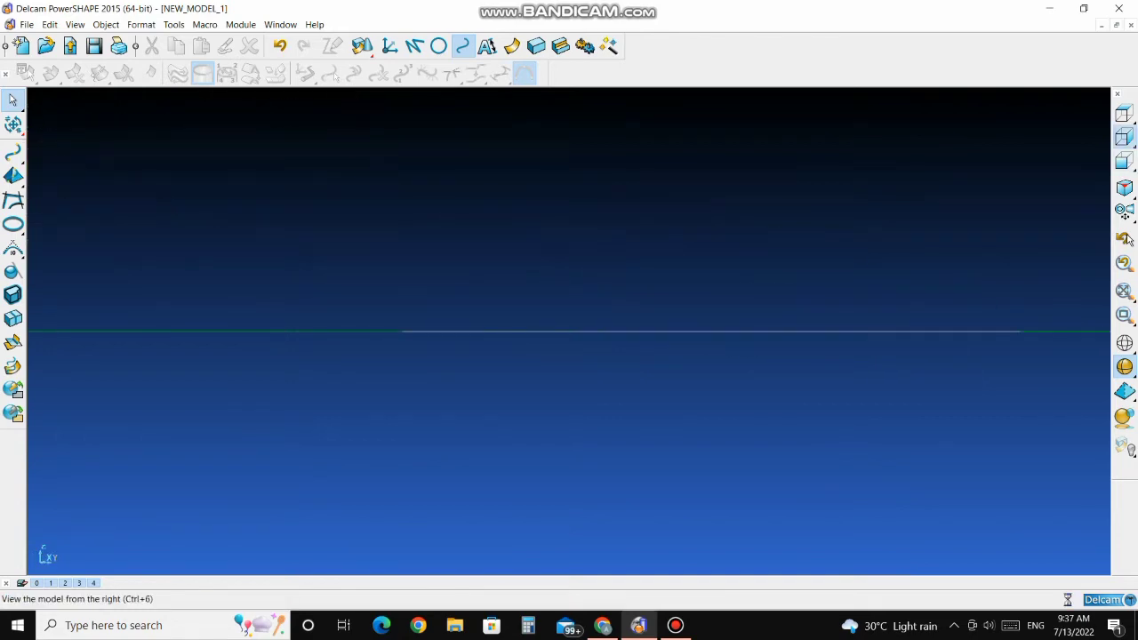
pyautogui.click(1124, 238)
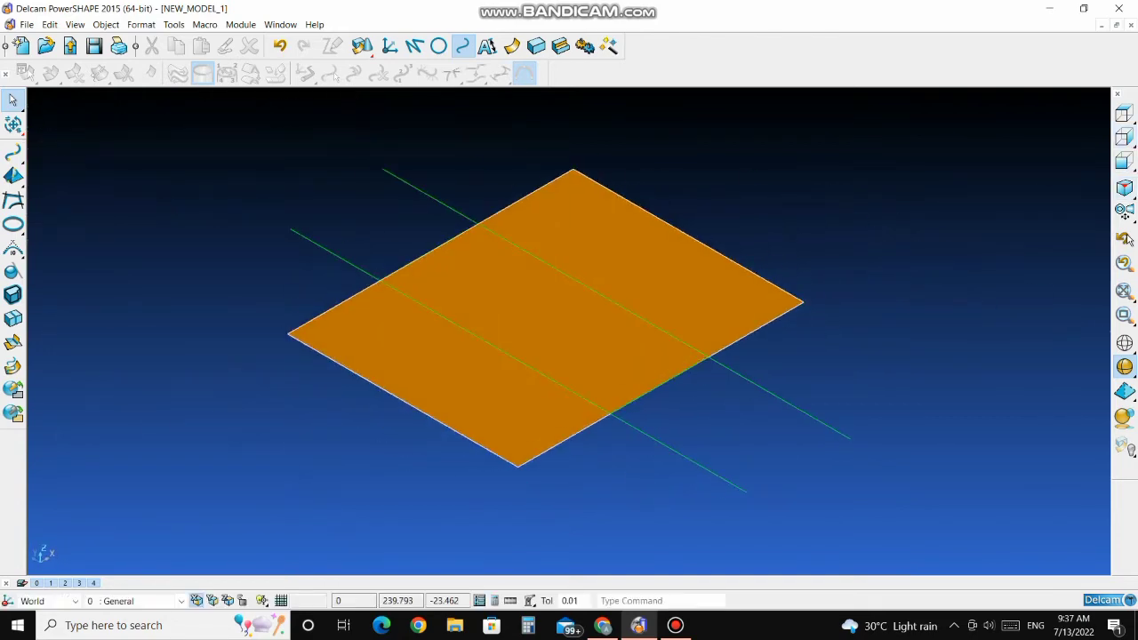
pyautogui.moveTo(312, 210); pyautogui.dragTo(286, 266)
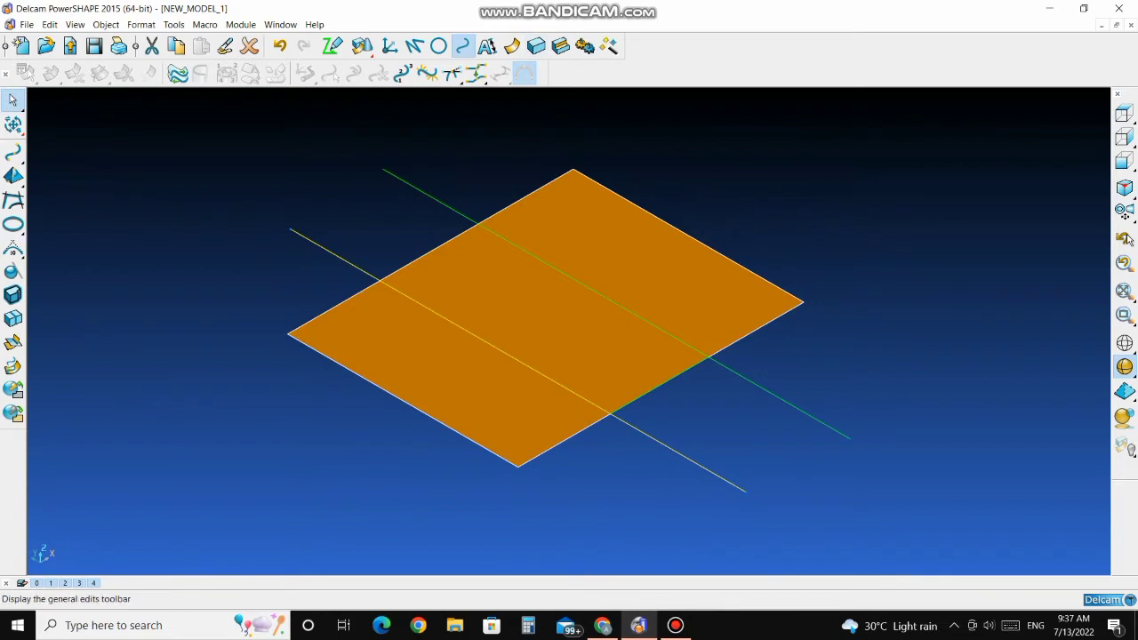
pyautogui.click(14, 126)
pyautogui.moveTo(13, 193)
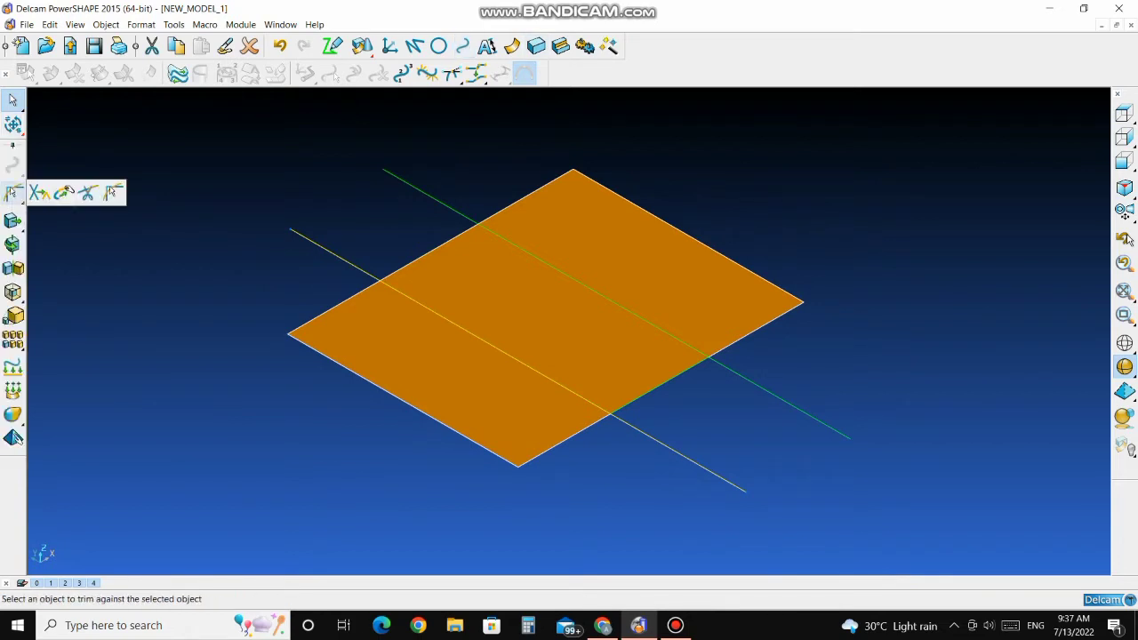
pyautogui.click(111, 192)
pyautogui.click(391, 328)
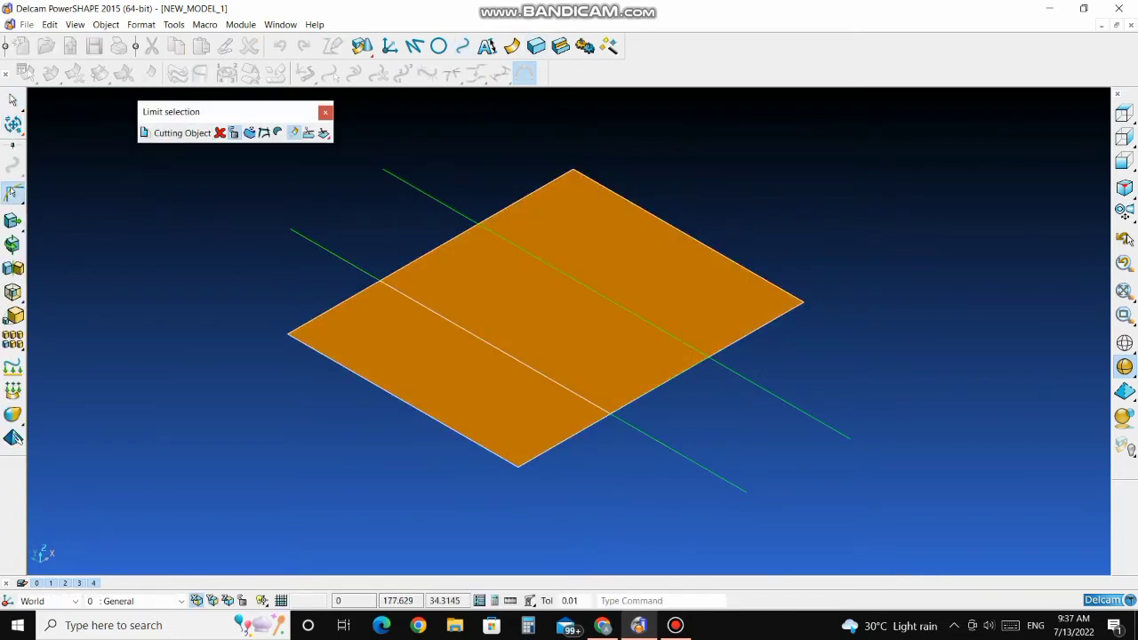
pyautogui.click(325, 112)
pyautogui.click(351, 322)
pyautogui.press('Delete')
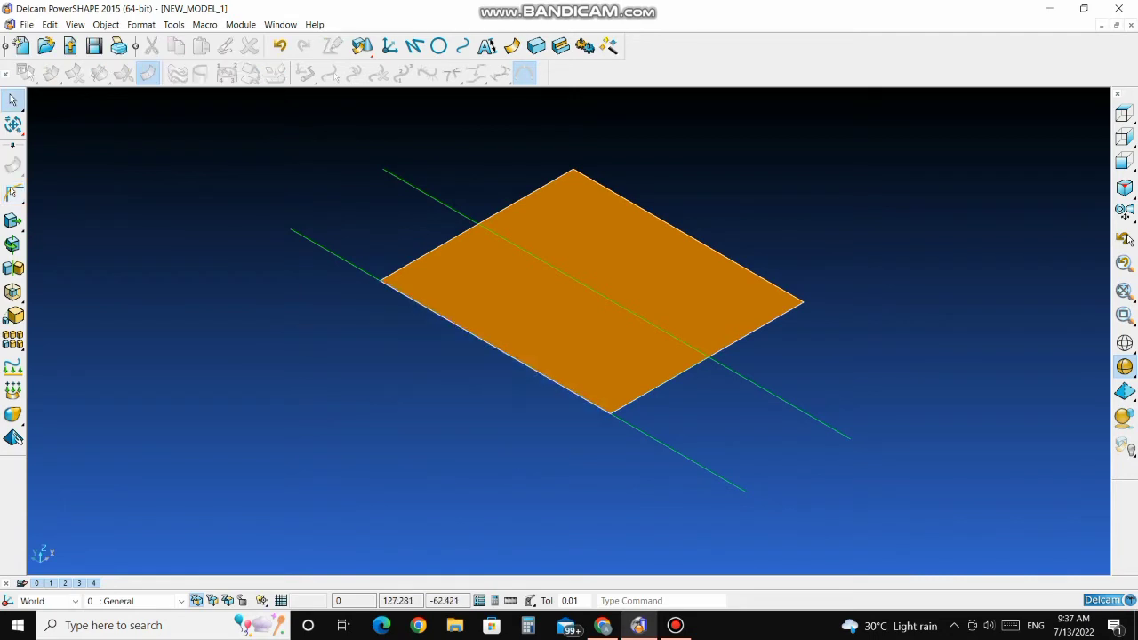
# Step: Limit the remaining surface with the other projected curve, projecting the wireframe cutter along the principal axis of the active workplane
pyautogui.click(405, 164)
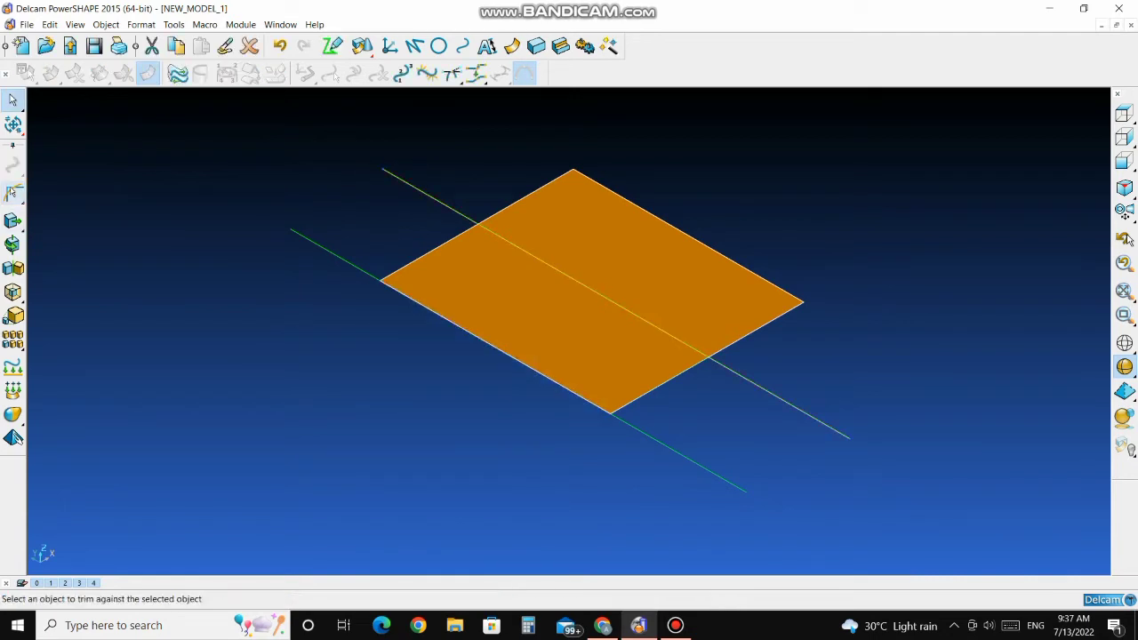
pyautogui.click(13, 192)
pyautogui.click(113, 192)
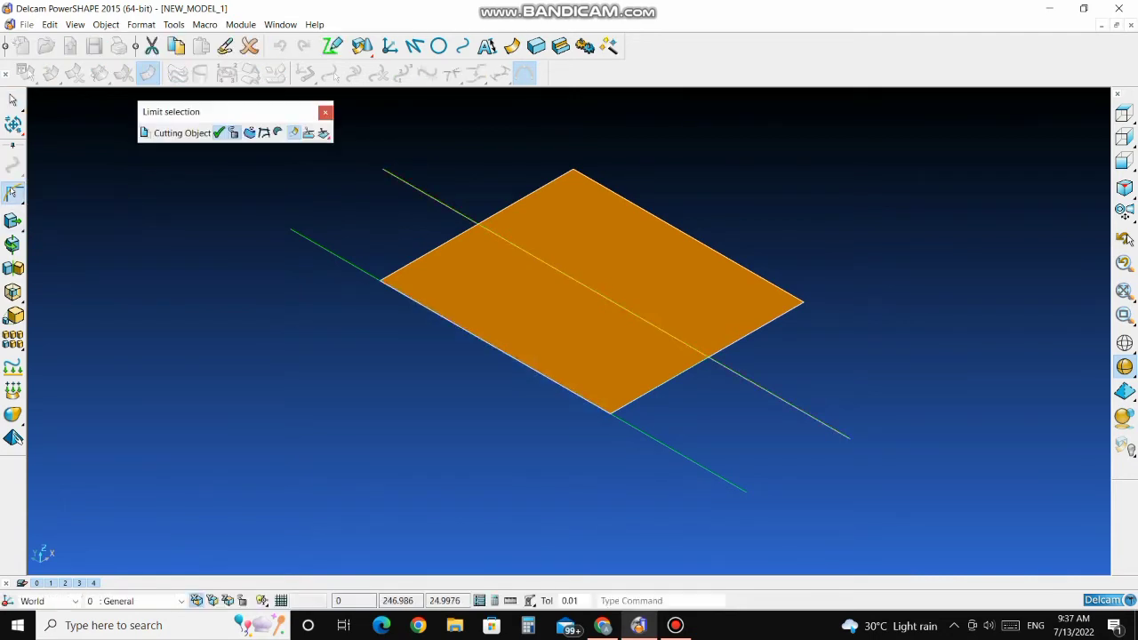
pyautogui.click(324, 133)
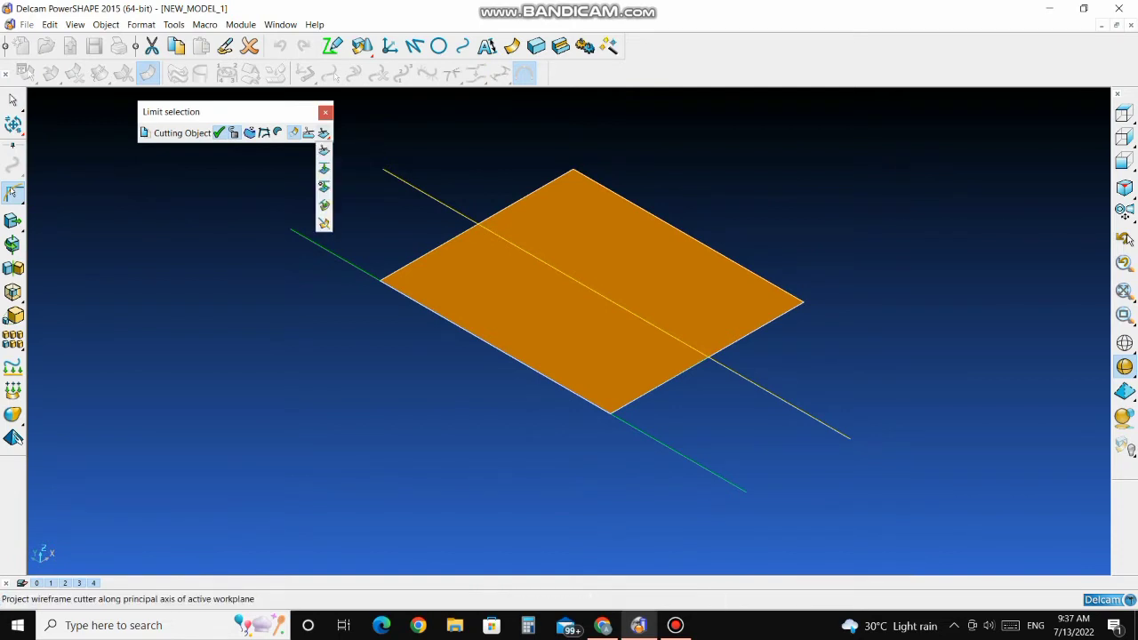
pyautogui.click(323, 168)
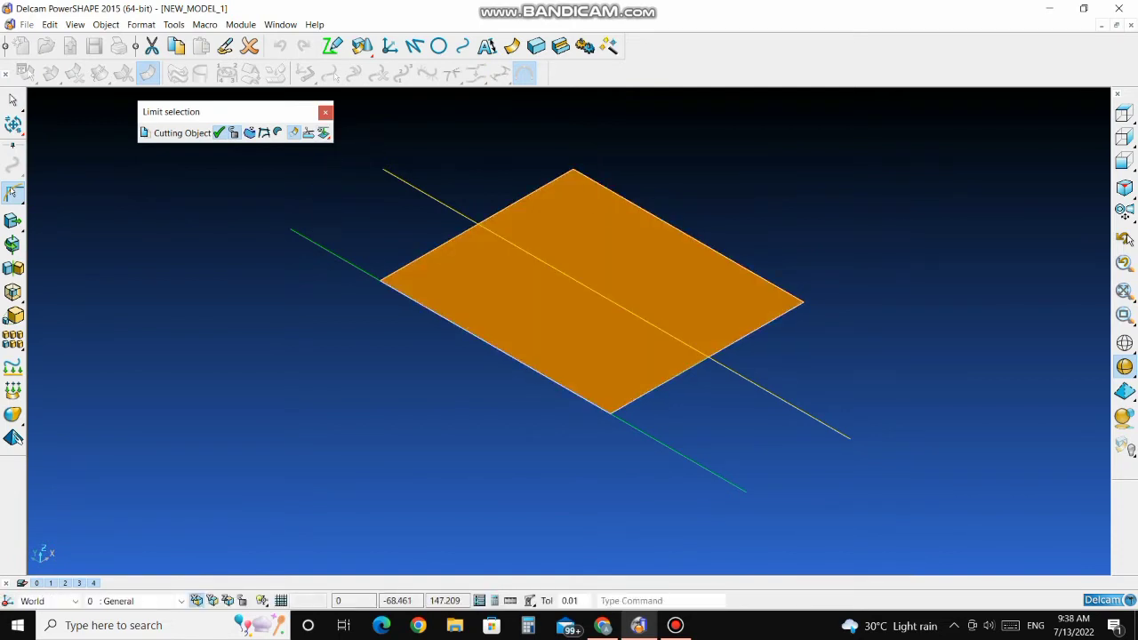
pyautogui.click(624, 233)
pyautogui.rightClick(510, 123)
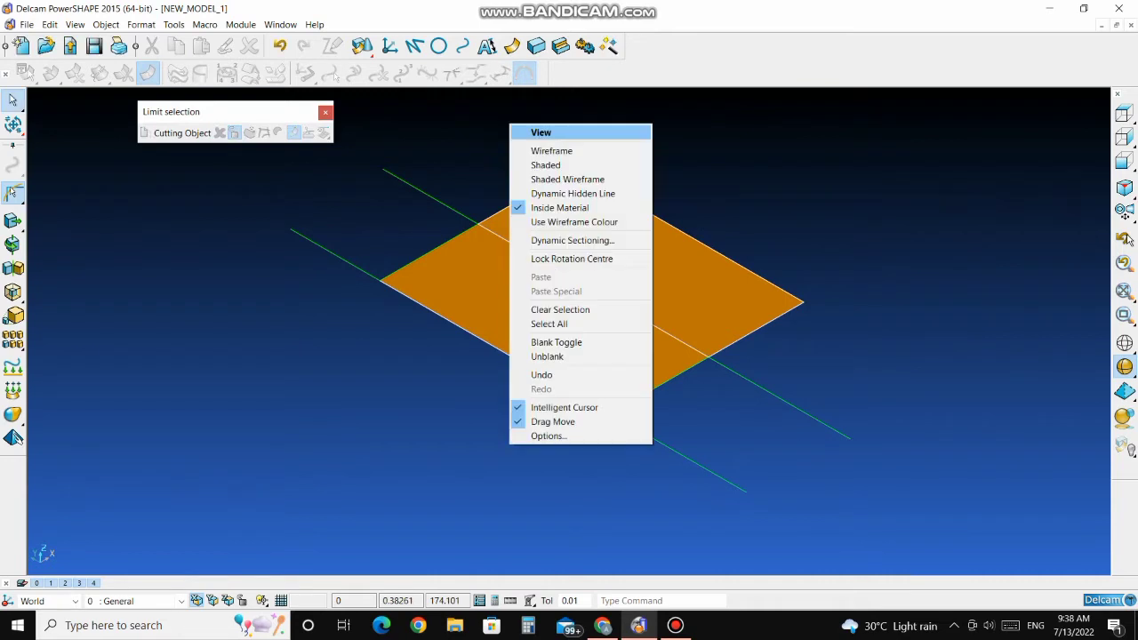
# Step: Delete the surface pieces on both sides of the second cutting curve, keeping only the green wireframe curves
pyautogui.click(12, 100)
pyautogui.click(587, 238)
pyautogui.press('Delete')
pyautogui.click(534, 369)
pyautogui.click(569, 327)
pyautogui.press('Delete')
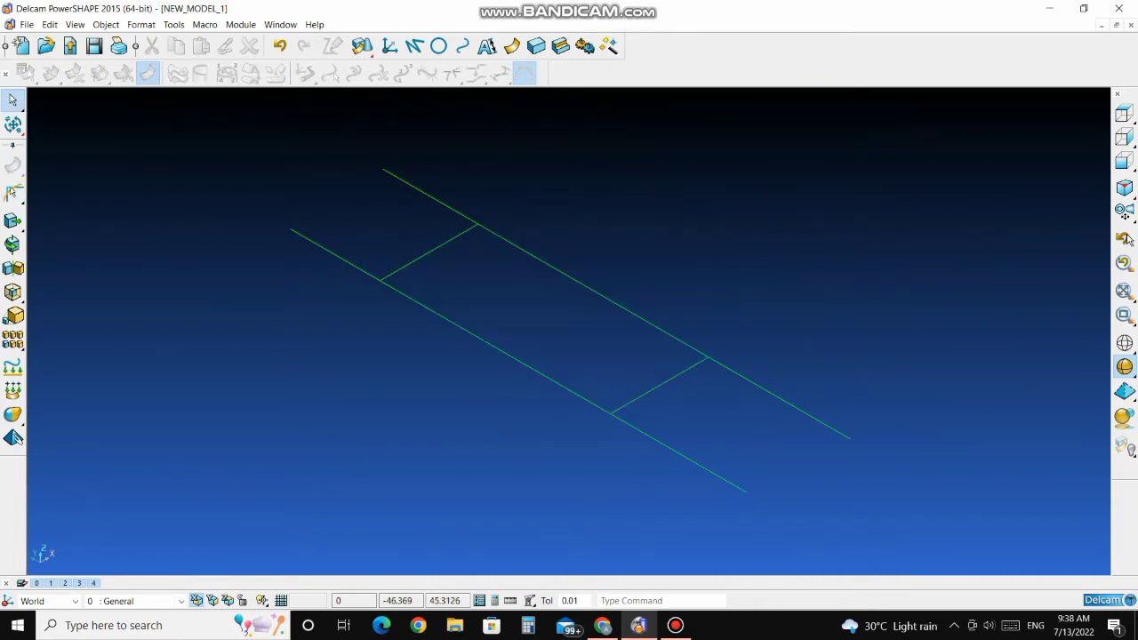
# Step: Delete all the remaining green wireframe curves so the model is empty
pyautogui.scroll(-2, 604, 338)
pyautogui.click(642, 378)
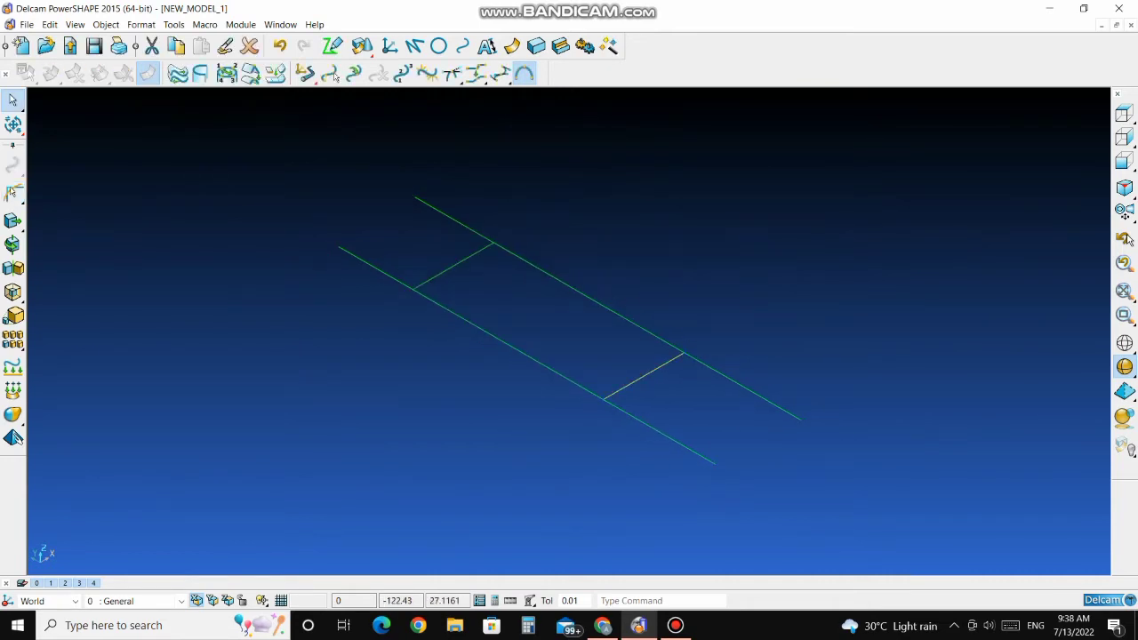
pyautogui.press('Delete')
pyautogui.moveTo(417, 218); pyautogui.dragTo(467, 277)
pyautogui.press('Delete')
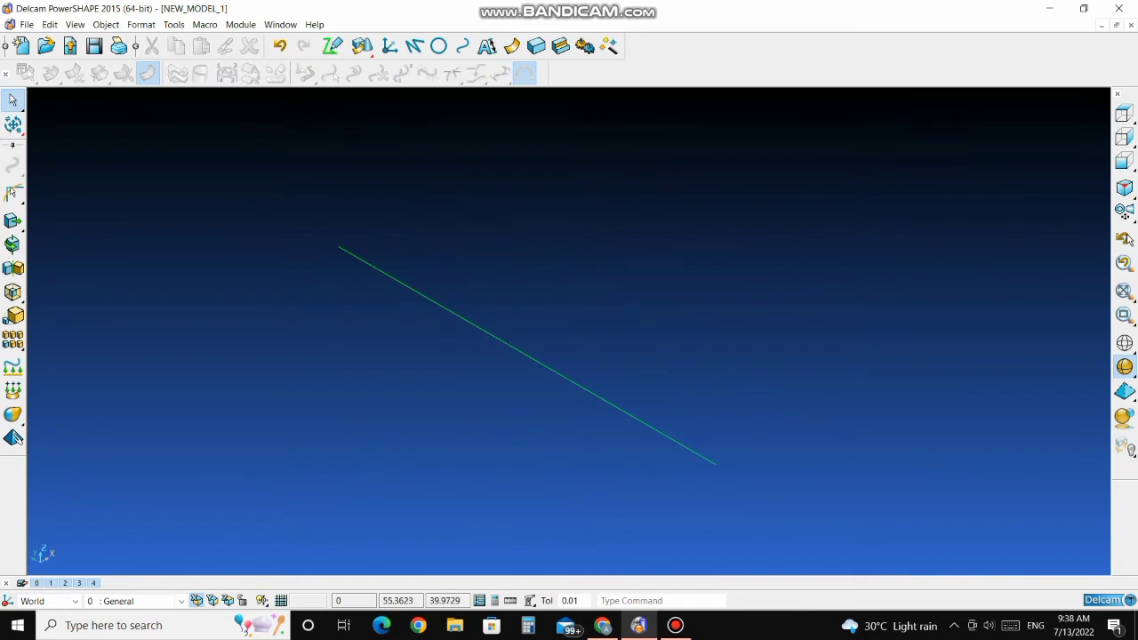
pyautogui.scroll(-2, 663, 170)
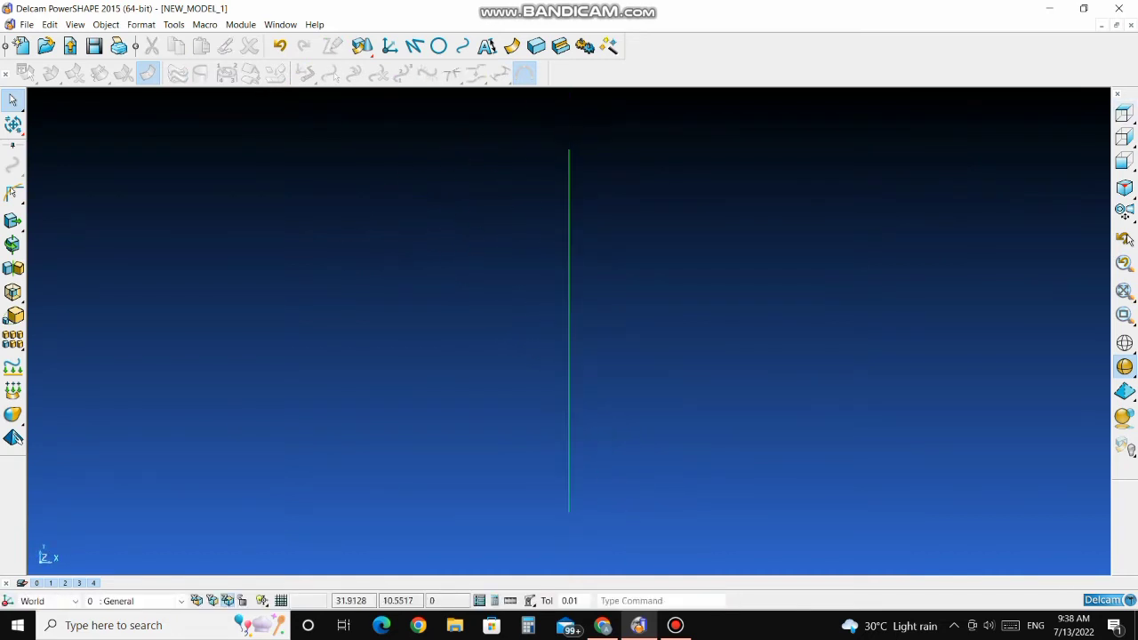
pyautogui.moveTo(663, 170); pyautogui.dragTo(431, 492)
pyautogui.press('Delete')
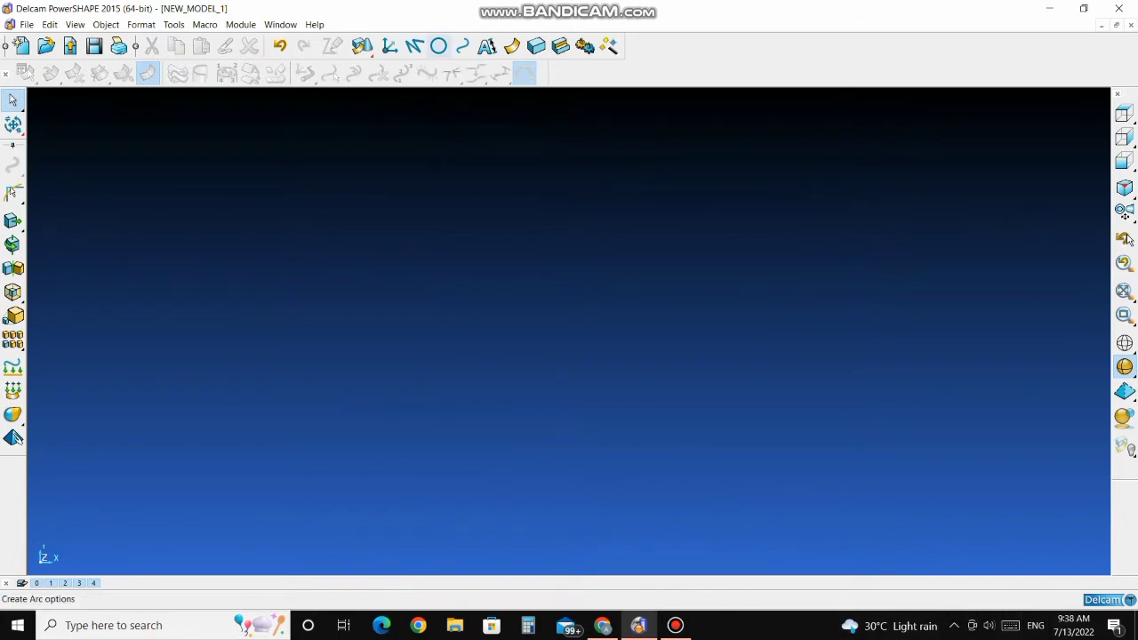
# Step: Draw a full circle with a radius of about 70, centred at about X -105, Y 50
pyautogui.click(438, 46)
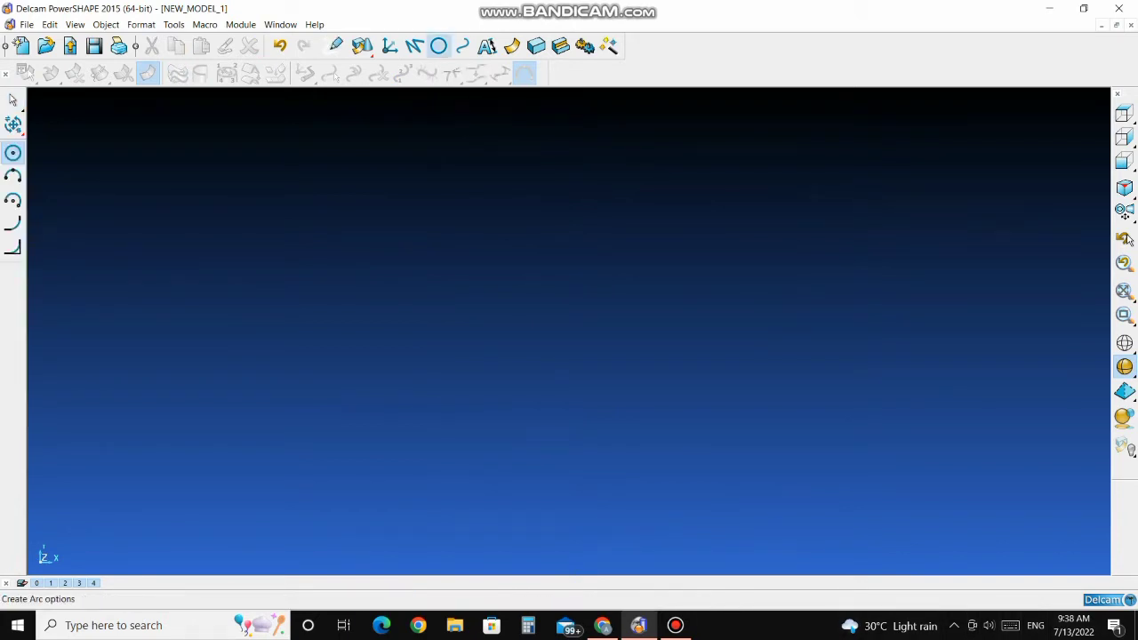
pyautogui.click(496, 292)
pyautogui.rightClick(690, 194)
pyautogui.click(470, 236)
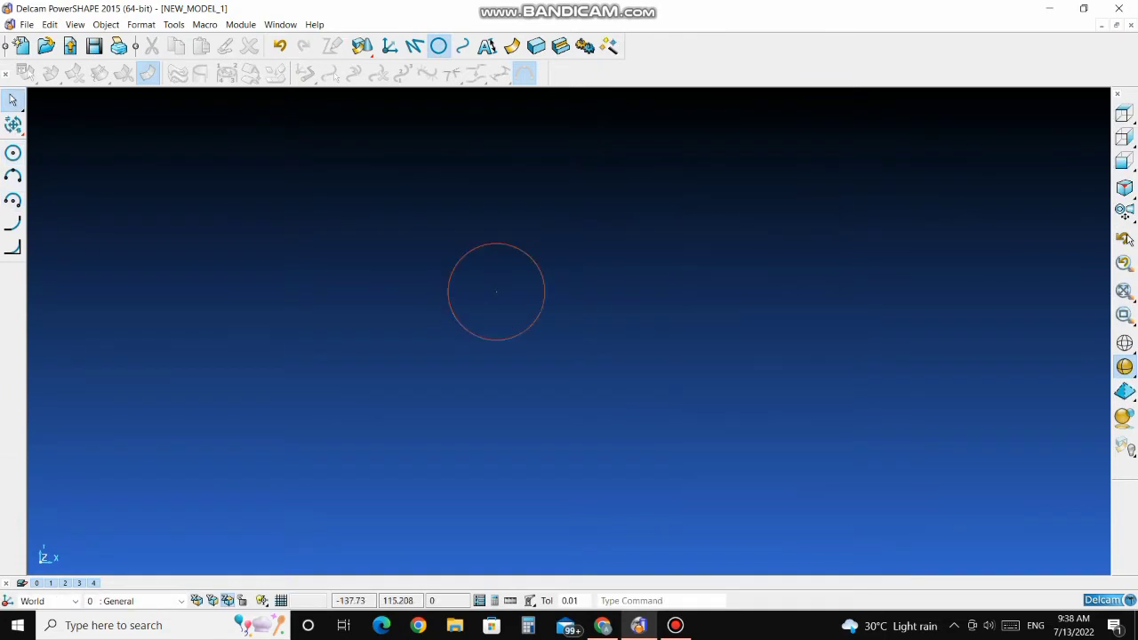
# Step: Switch the circle's dimension from radius to diameter and set it to 100
pyautogui.doubleClick(474, 248)
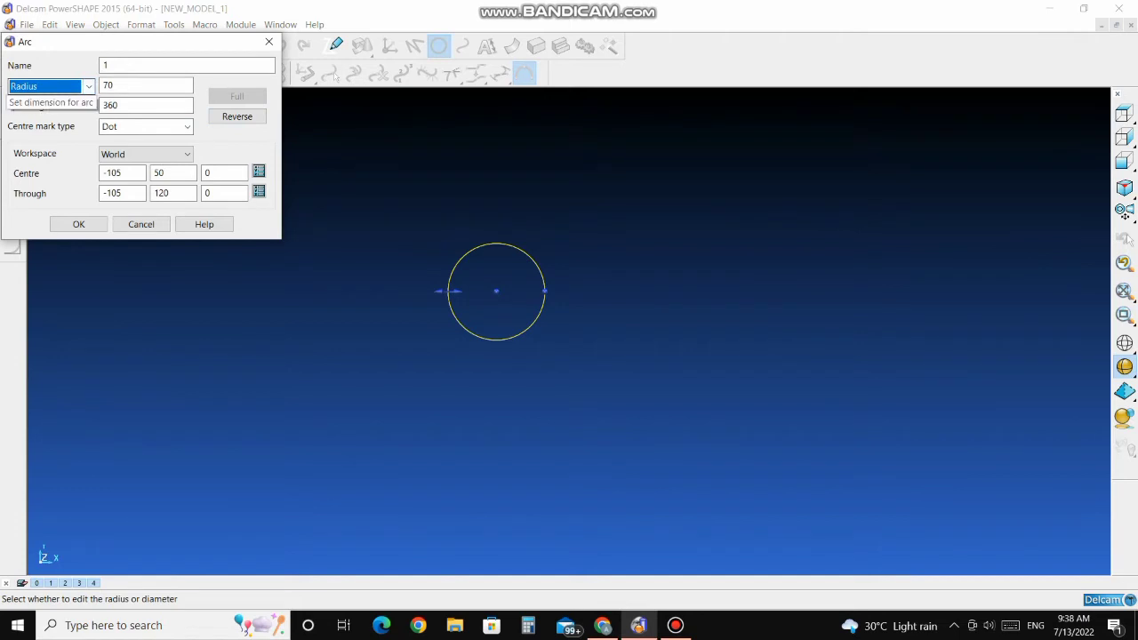
pyautogui.click(88, 86)
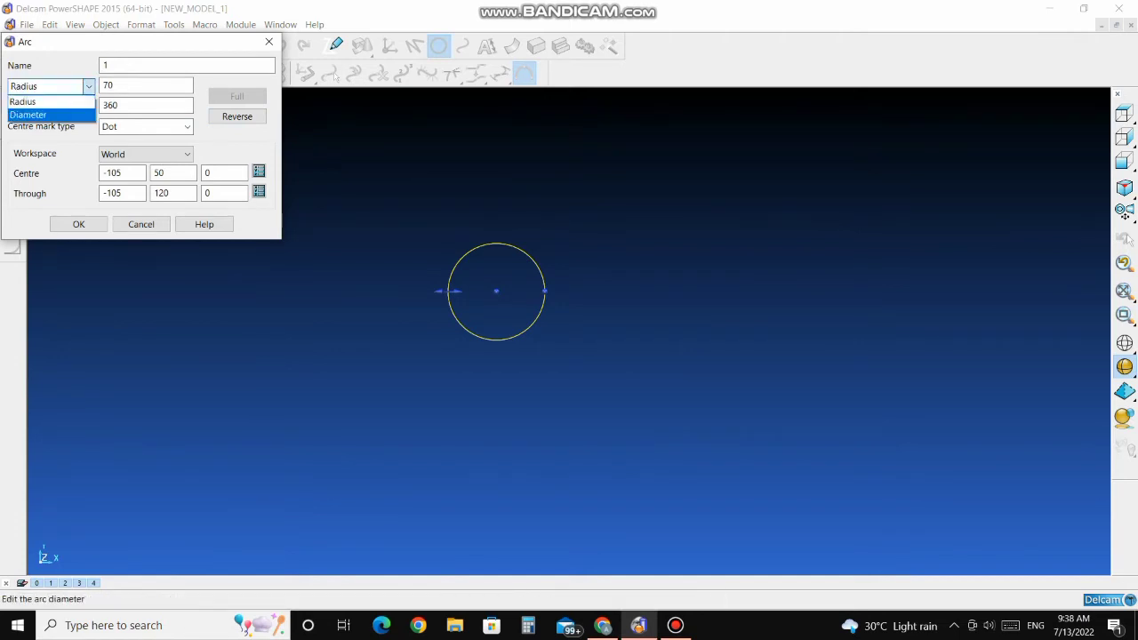
pyautogui.click(28, 115)
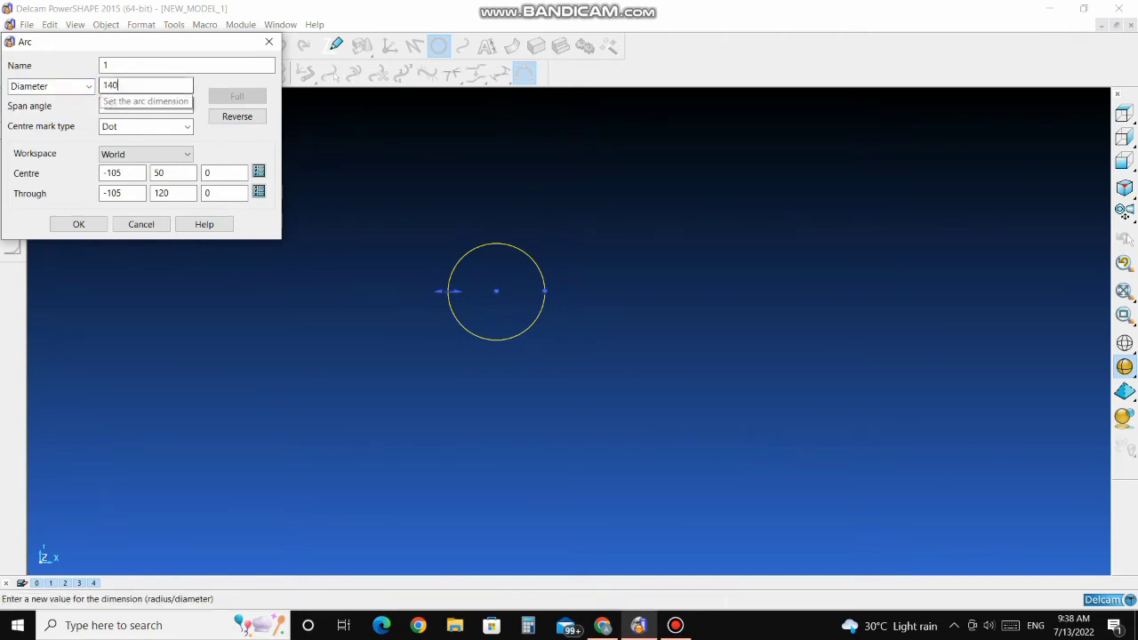
pyautogui.doubleClick(123, 86)
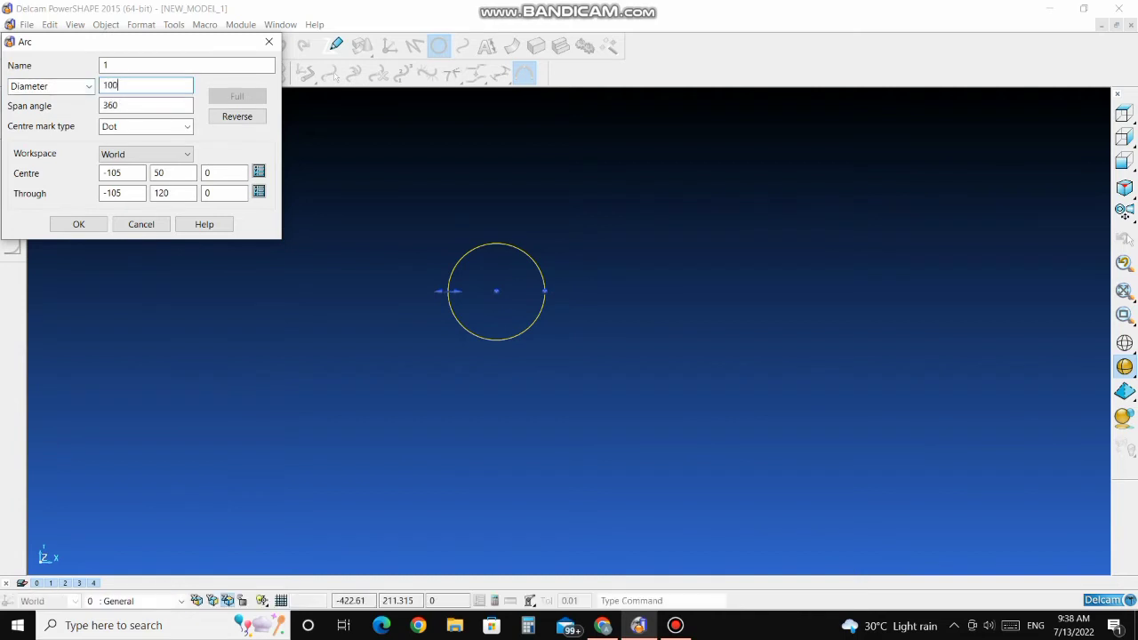
pyautogui.write('100')
pyautogui.click(79, 224)
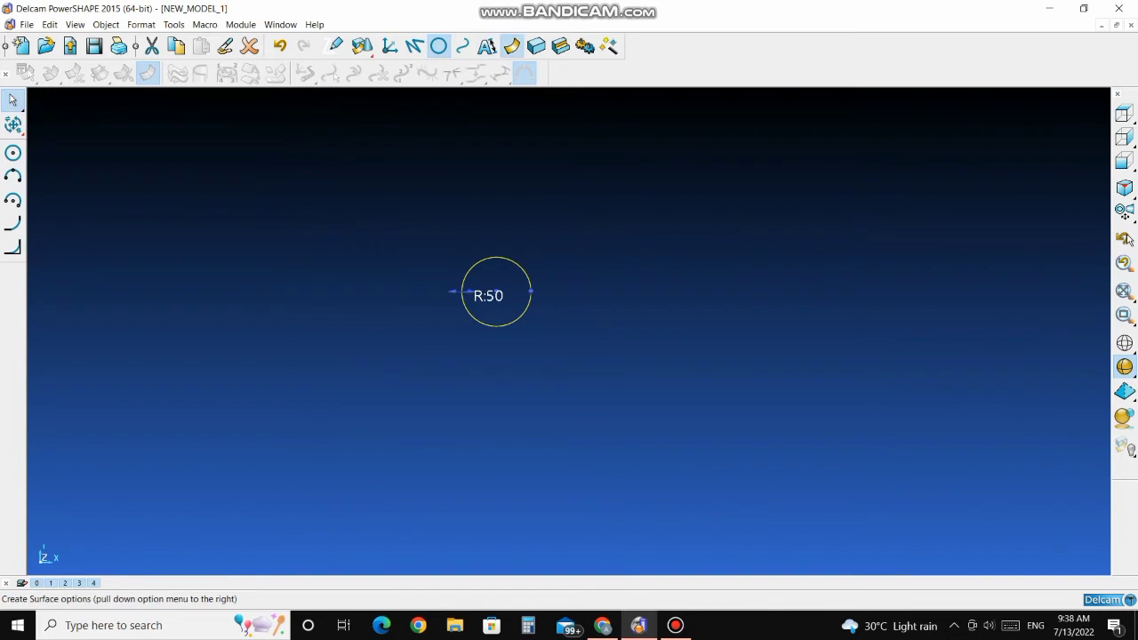
# Step: Extrude the circle into an upright cylindrical surface and shorten it to roughly two thirds of its initial height
pyautogui.click(513, 46)
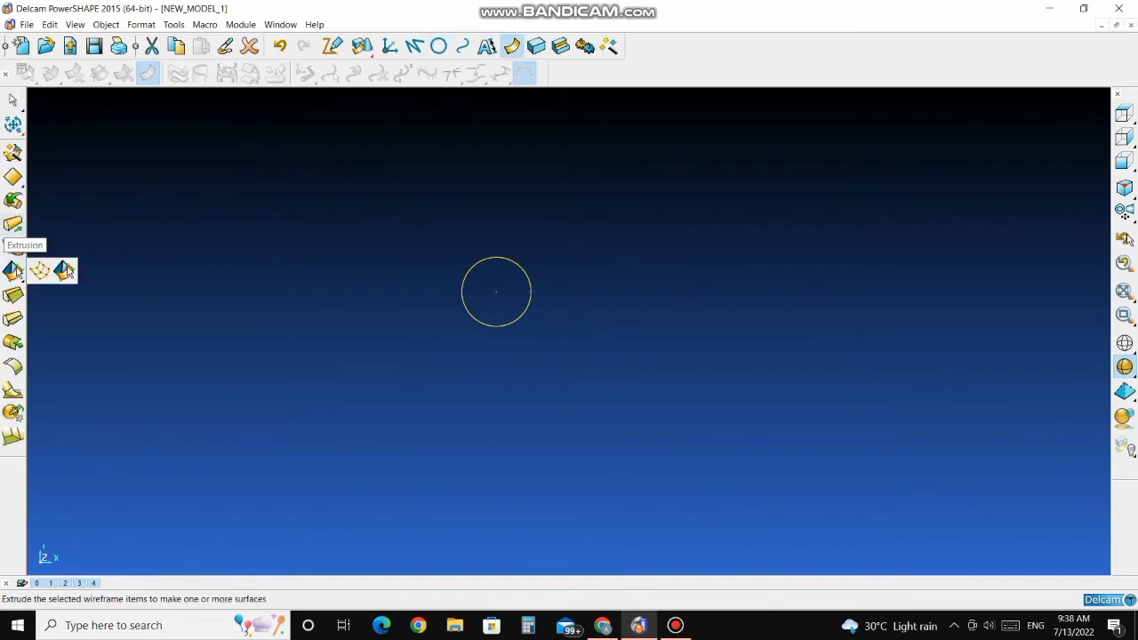
pyautogui.click(13, 272)
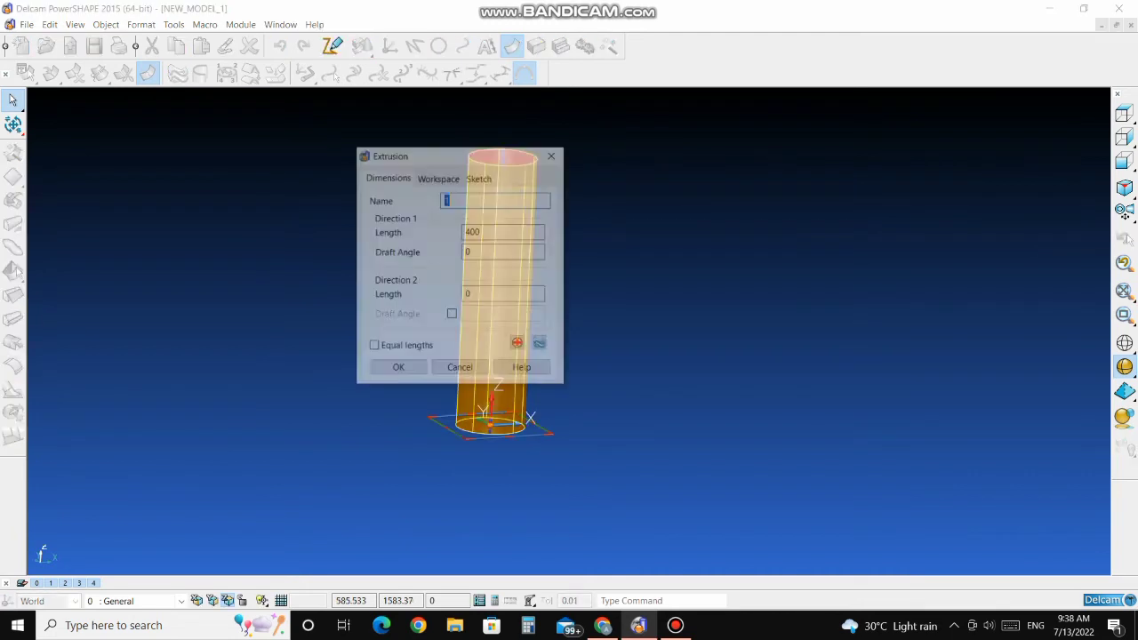
pyautogui.press('Return')
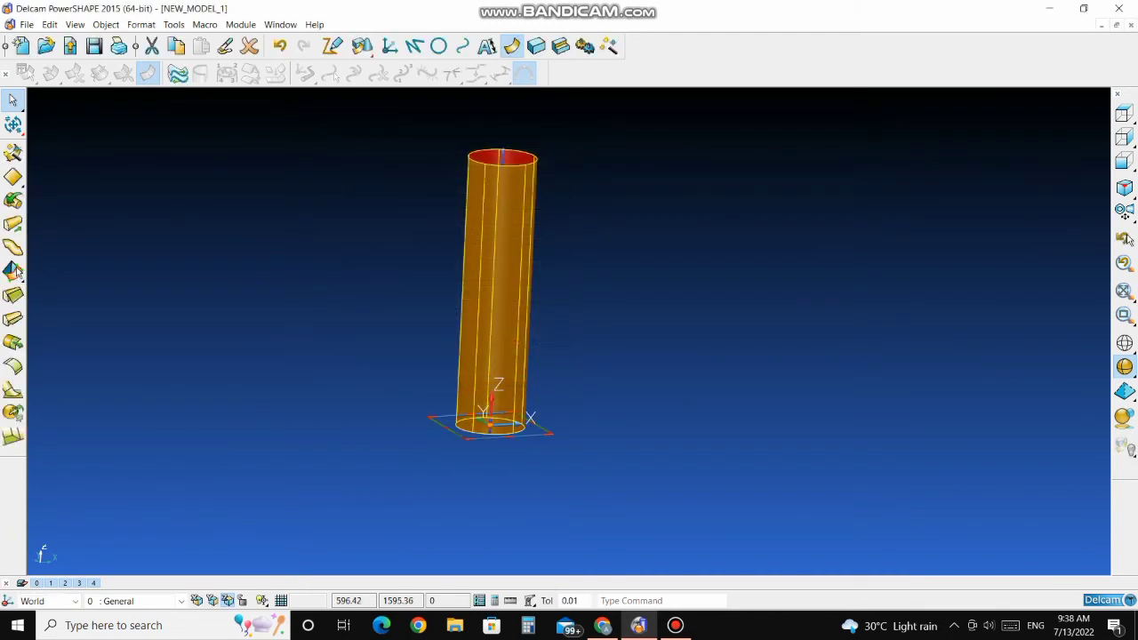
pyautogui.moveTo(530, 160); pyautogui.dragTo(528, 257)
pyautogui.click(613, 198)
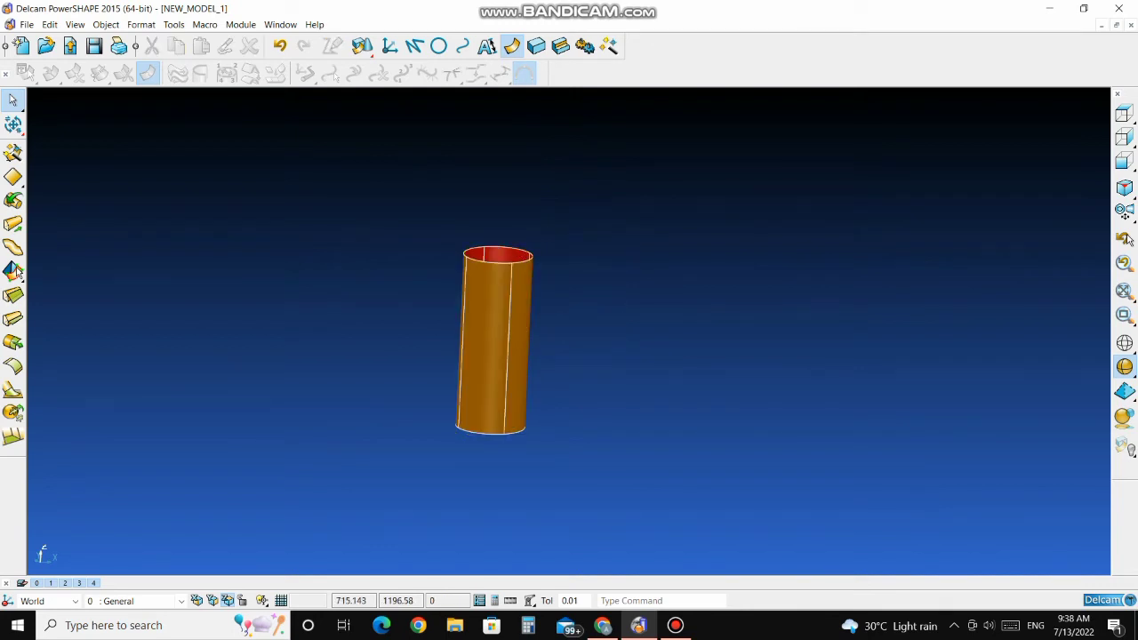
# Step: Create and save a closed composite curve around the cylinder's upper rim
pyautogui.moveTo(560, 302); pyautogui.dragTo(580, 378, button='middle')
pyautogui.click(463, 46)
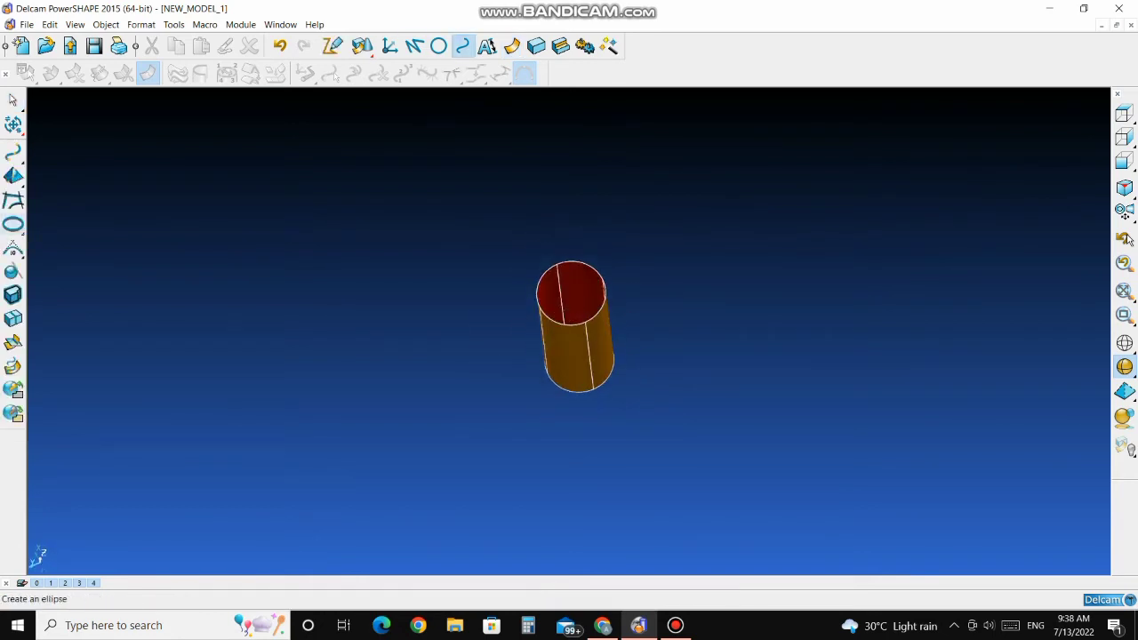
pyautogui.click(12, 200)
pyautogui.scroll(4, 586, 232)
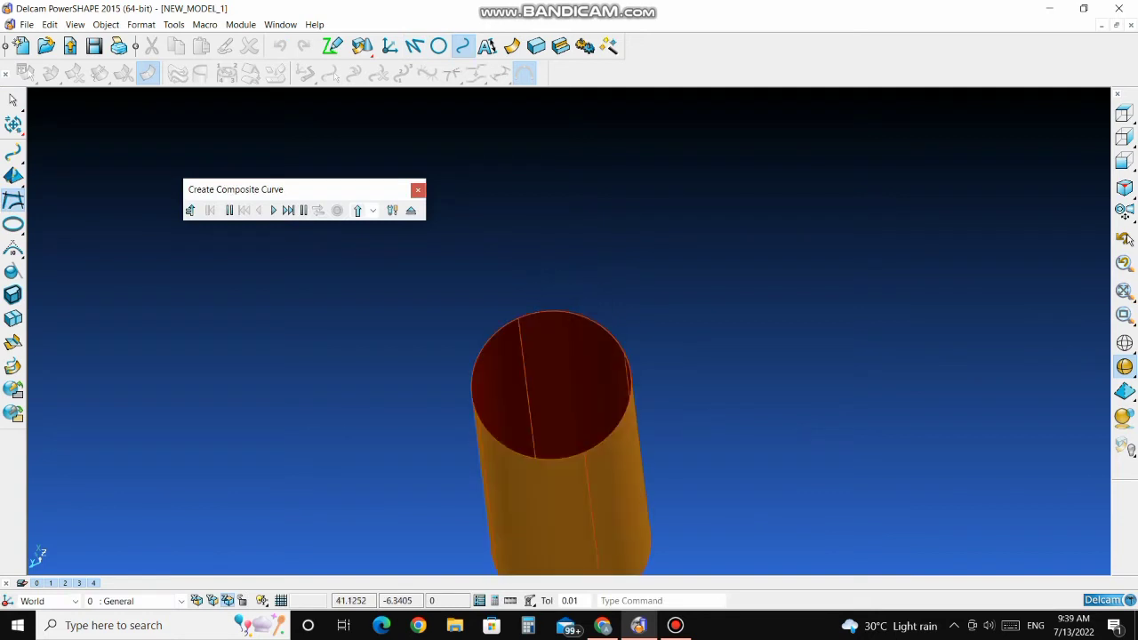
pyautogui.click(520, 320)
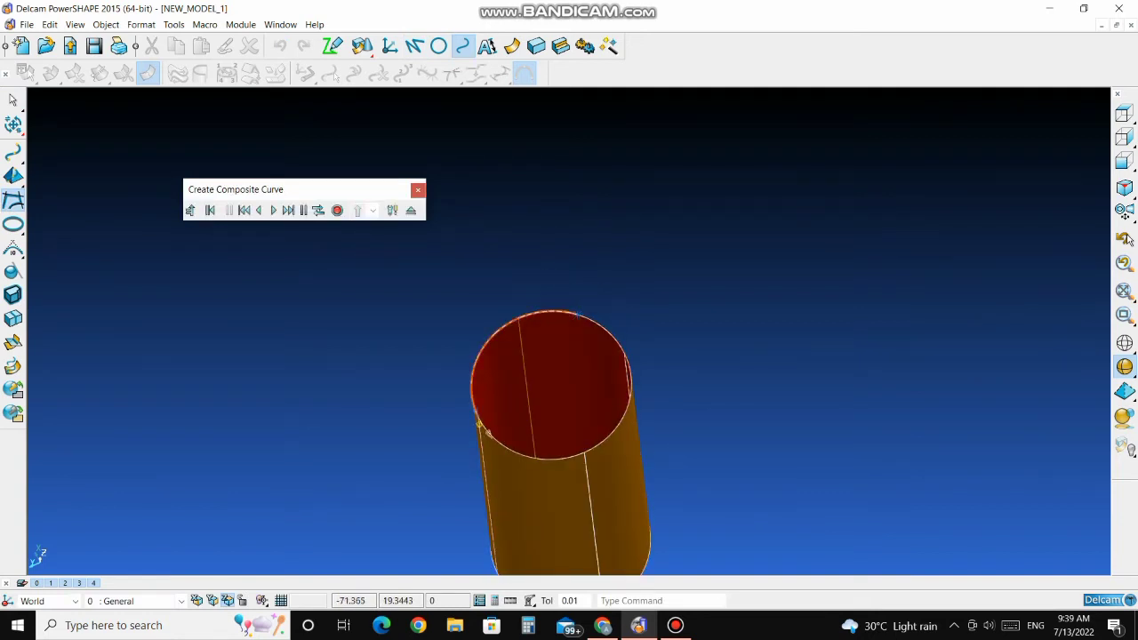
pyautogui.click(625, 360)
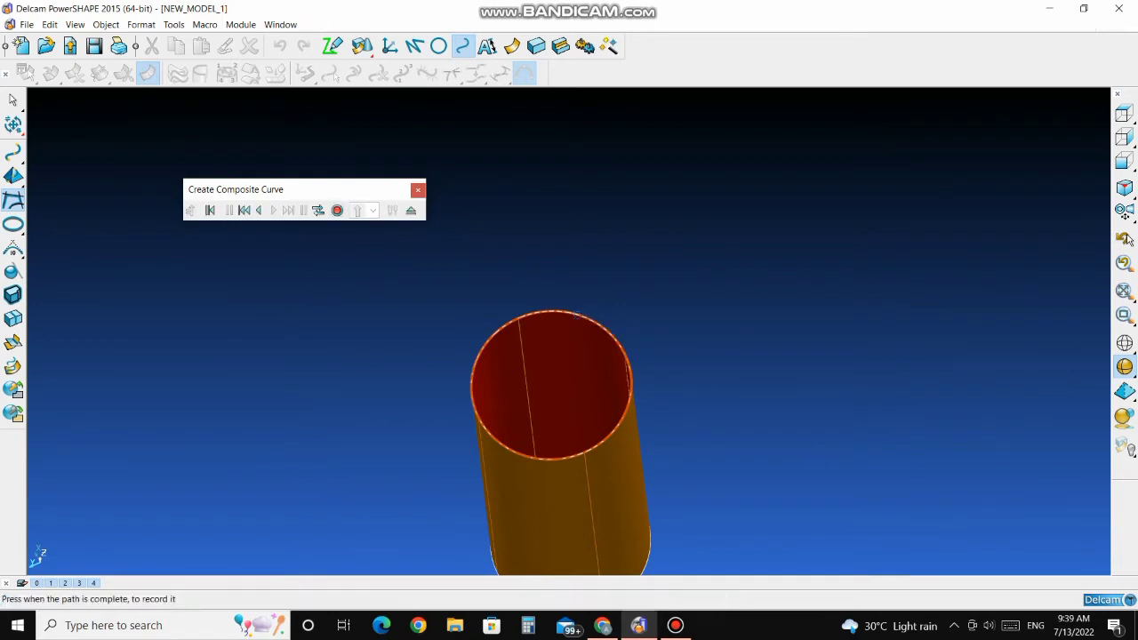
pyautogui.click(337, 210)
pyautogui.click(411, 210)
# Step: Cap the cylinder's upper end with a Smart Surfacer Fill-In surface from the rim's composite curve
pyautogui.moveTo(487, 384); pyautogui.dragTo(552, 317, button='middle')
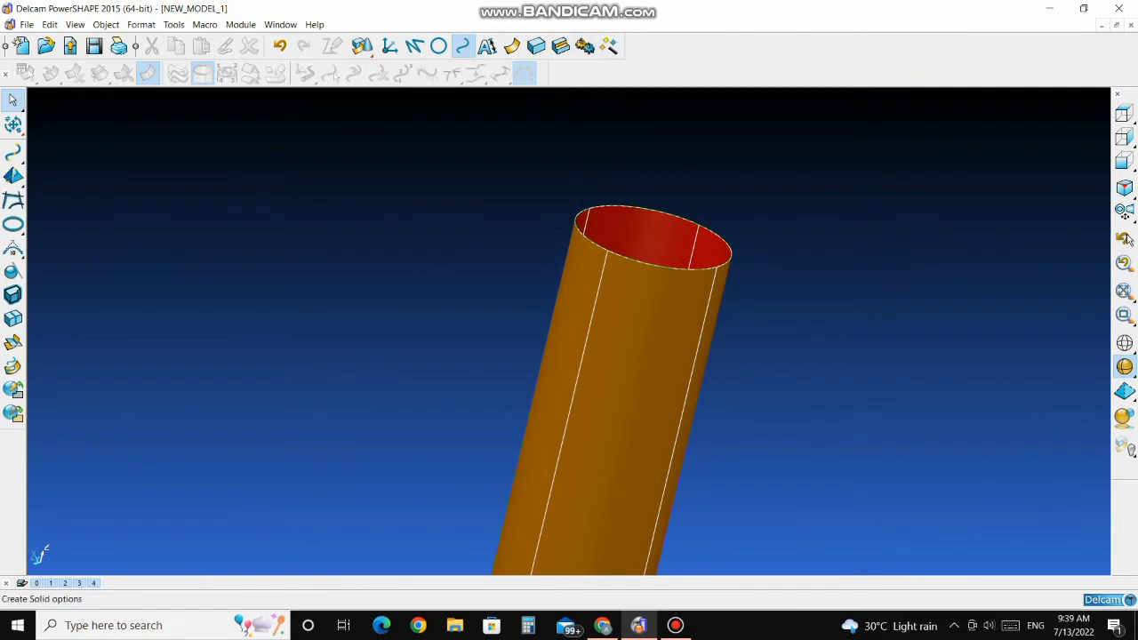
pyautogui.click(512, 47)
pyautogui.rightClick(567, 125)
pyautogui.click(587, 134)
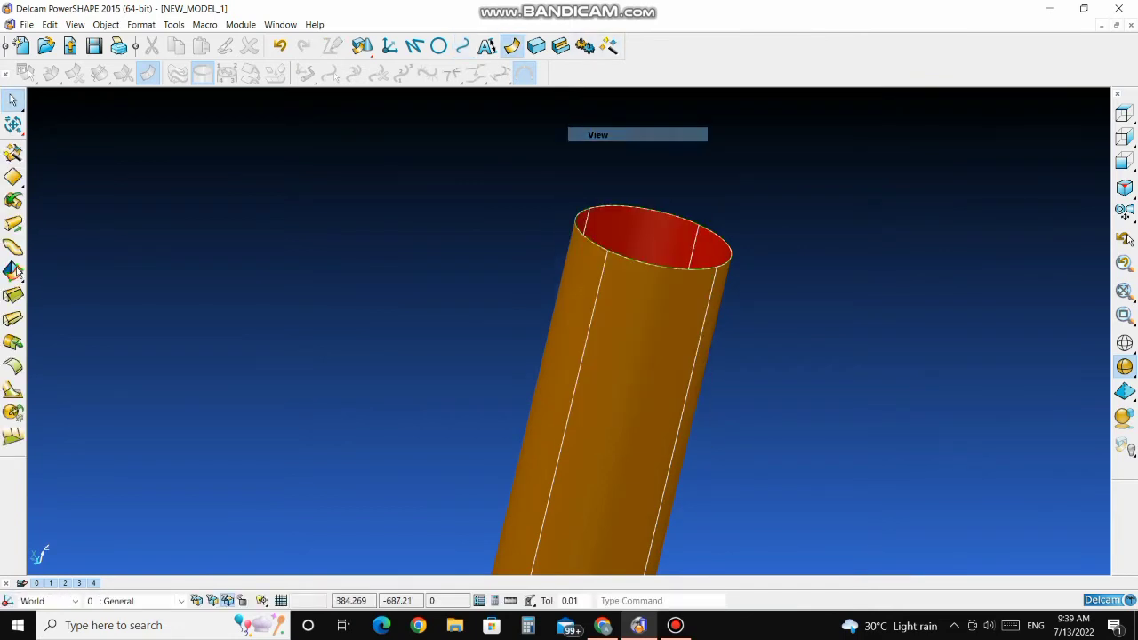
pyautogui.click(610, 206)
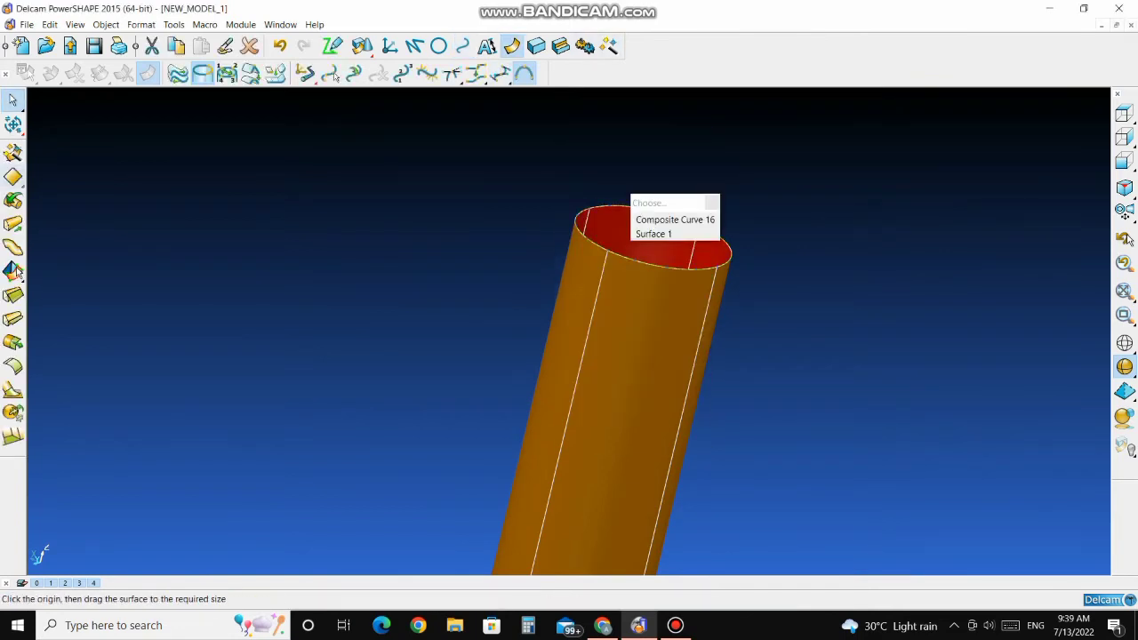
pyautogui.click(13, 153)
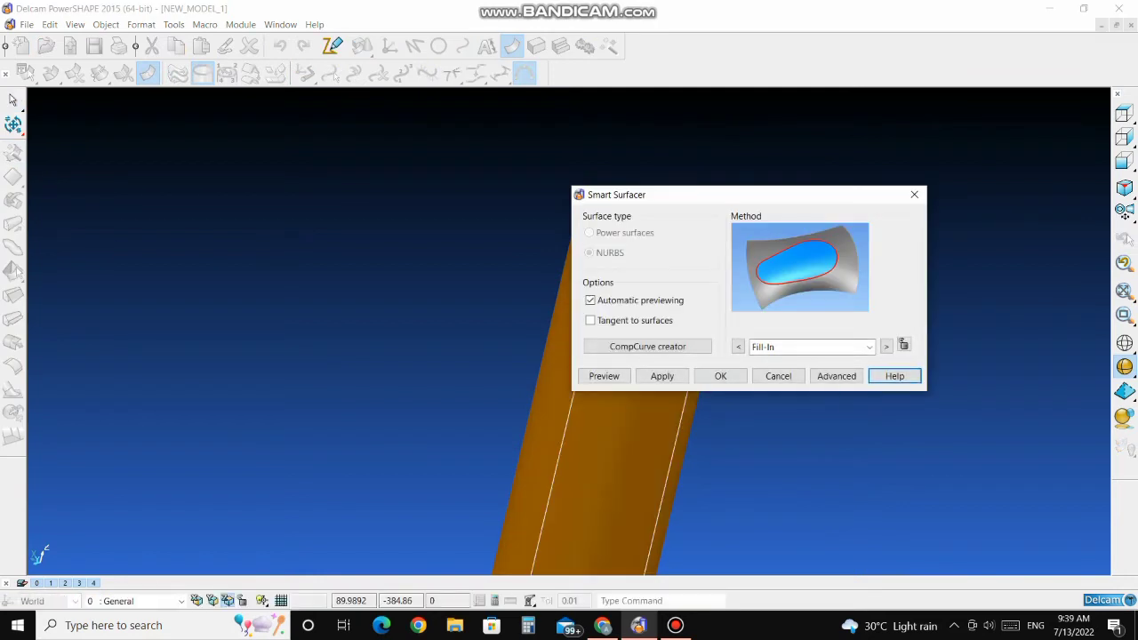
pyautogui.moveTo(722, 195); pyautogui.dragTo(297, 194)
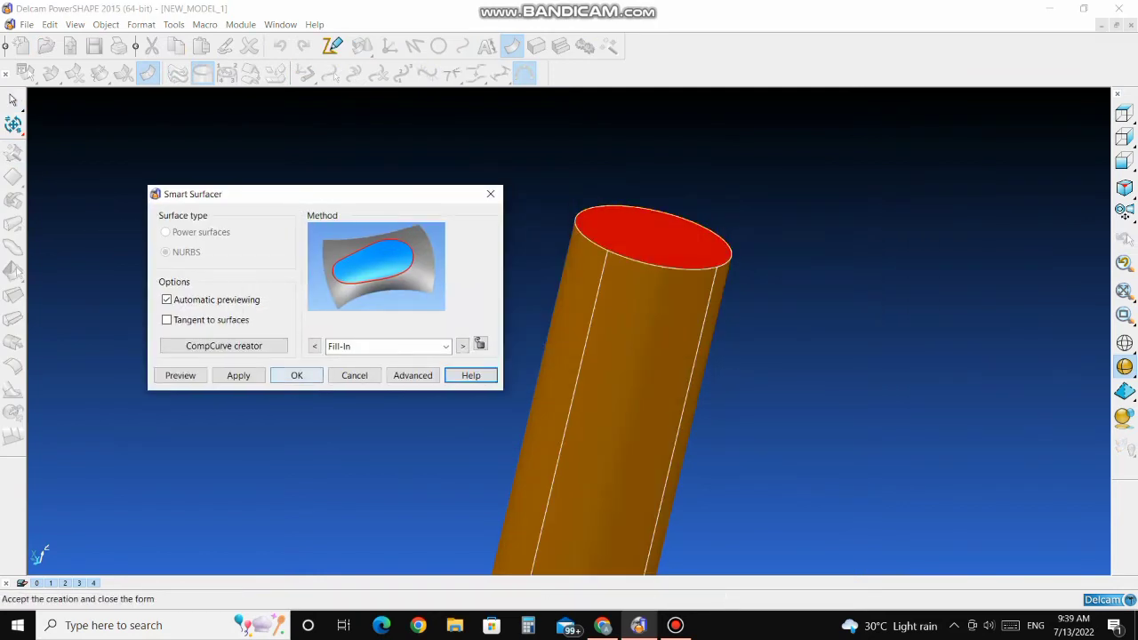
pyautogui.click(297, 375)
# Step: Examine the capped cylinder from several directions, including its open lower end
pyautogui.moveTo(427, 347); pyautogui.dragTo(411, 447, button='middle')
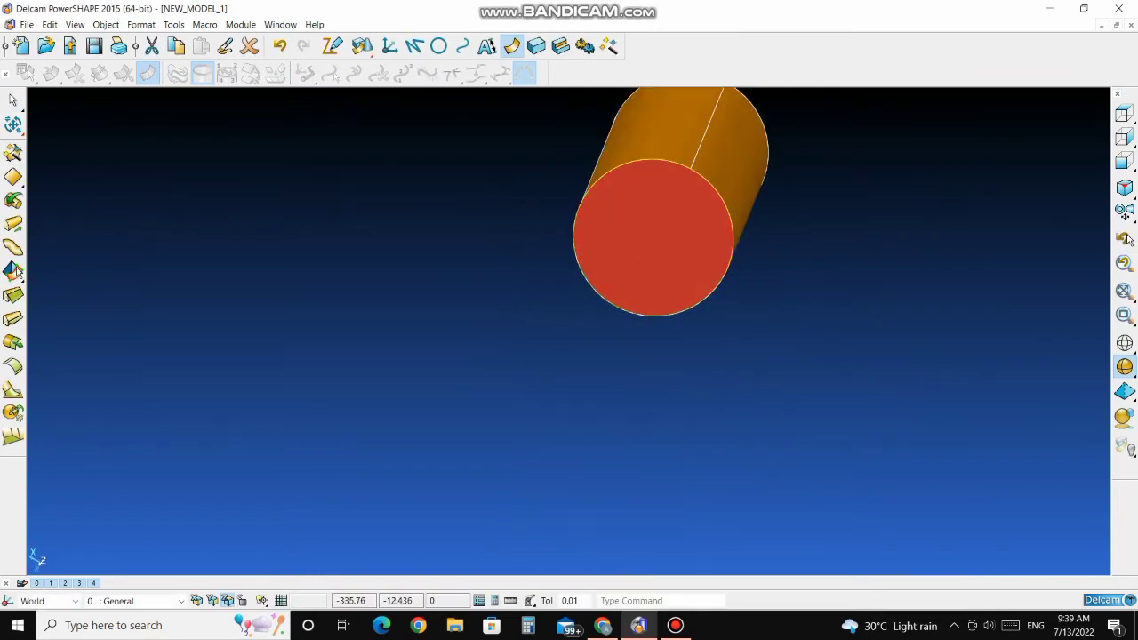
pyautogui.click(1124, 114)
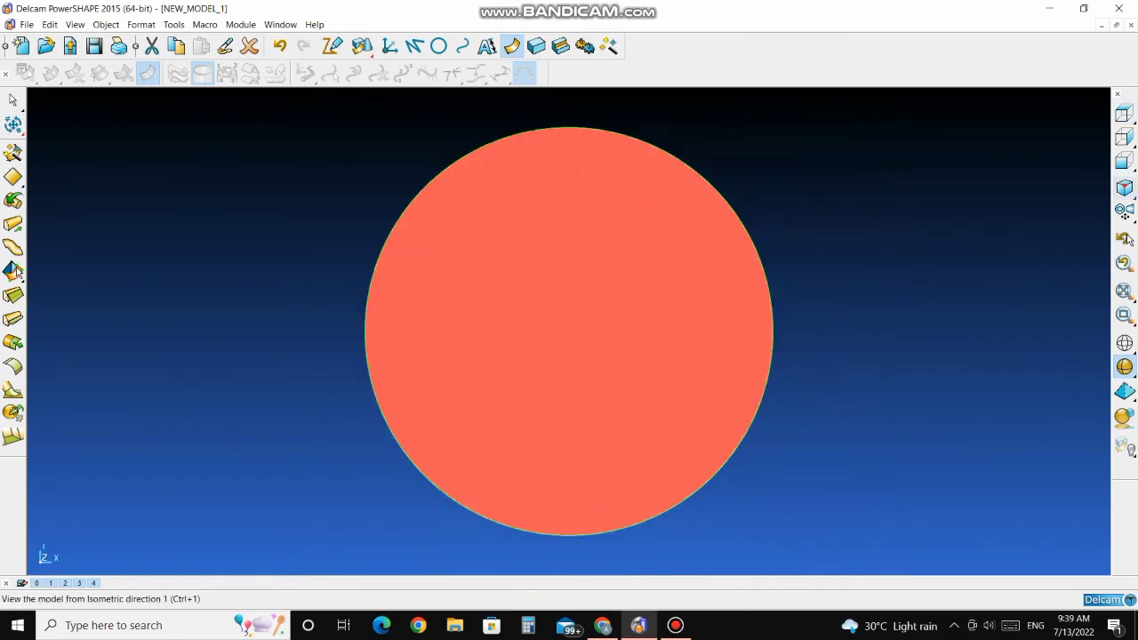
pyautogui.click(1125, 187)
pyautogui.click(1125, 161)
pyautogui.click(1125, 137)
pyautogui.moveTo(854, 427); pyautogui.dragTo(849, 182, button='middle')
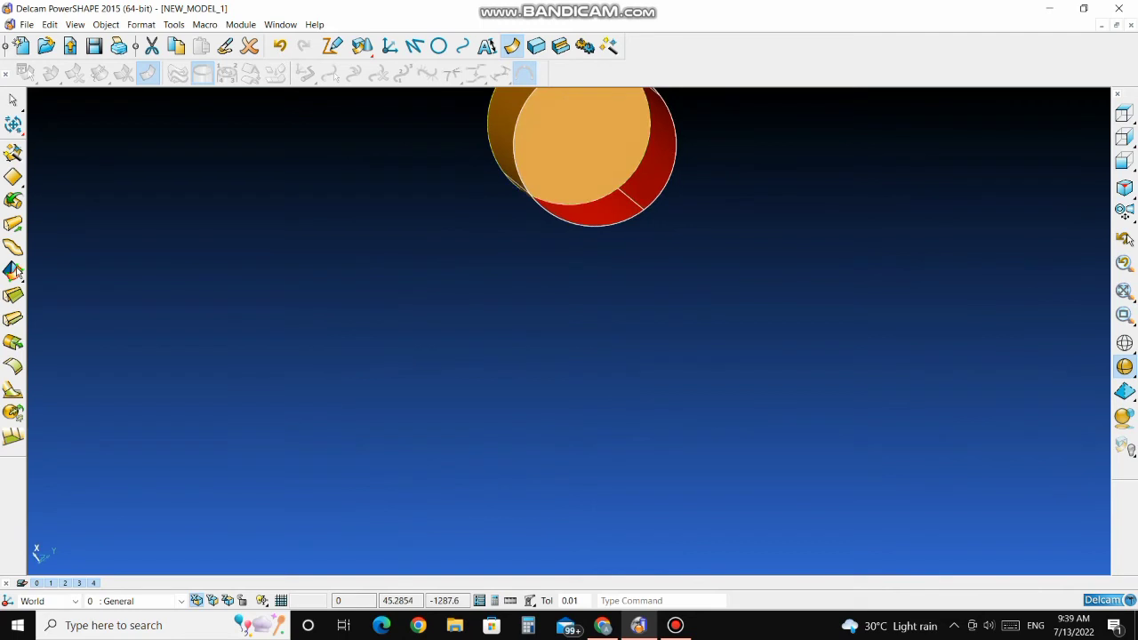
# Step: Select the whole capped cylinder and create a single workplane centred on it as seen from above
pyautogui.click(1125, 114)
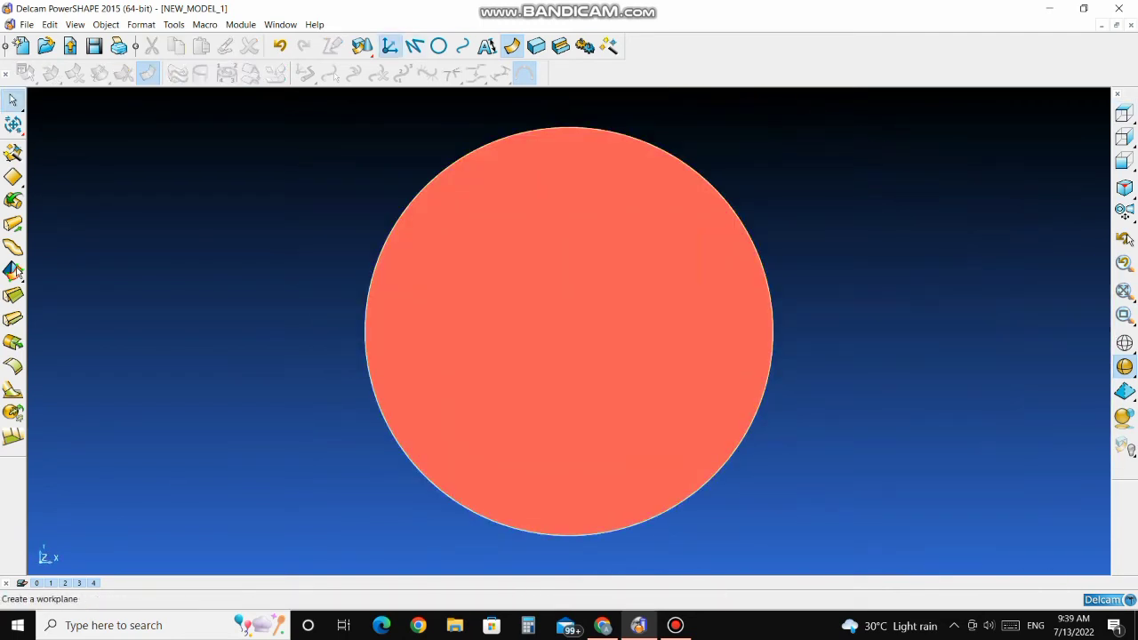
pyautogui.click(389, 46)
pyautogui.scroll(-4, 511, 181)
pyautogui.rightClick(784, 152)
pyautogui.click(827, 161)
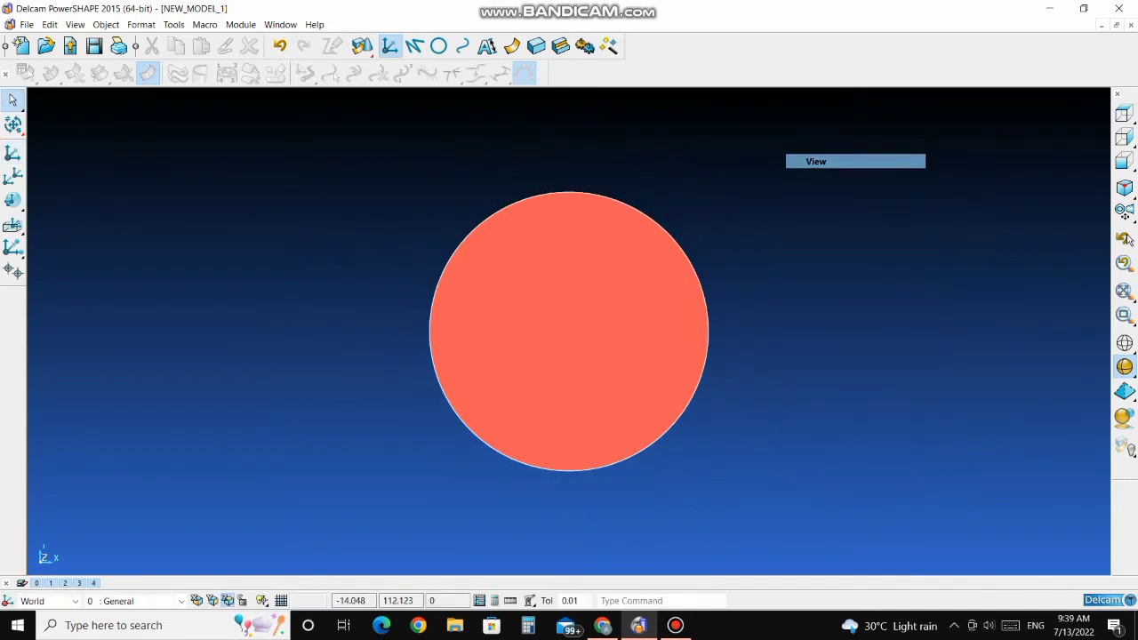
pyautogui.moveTo(833, 143); pyautogui.dragTo(229, 575)
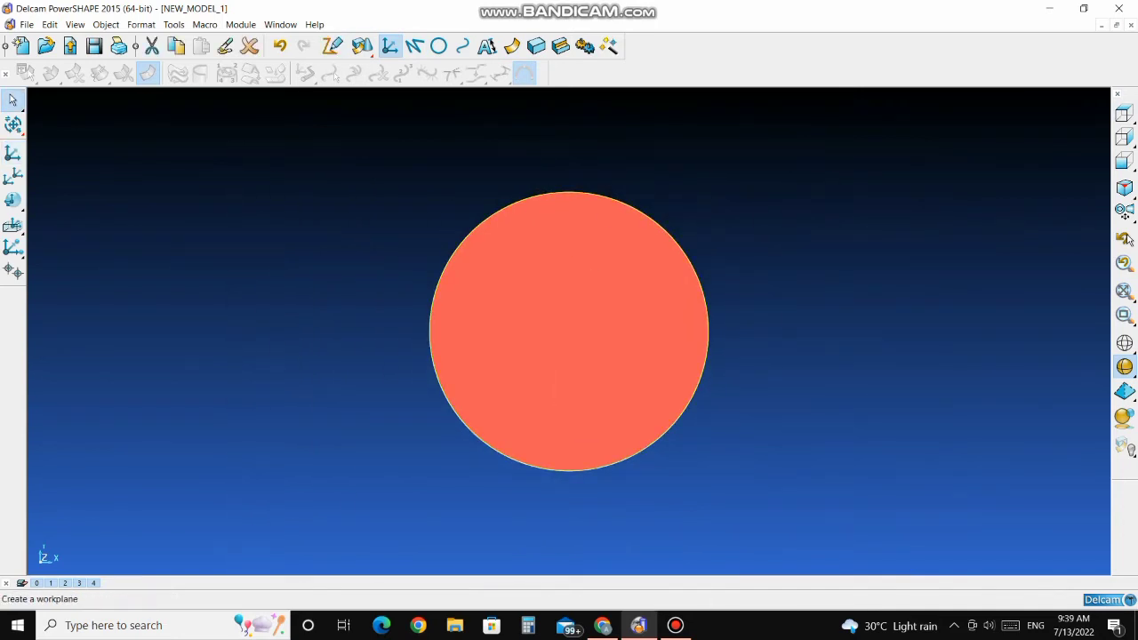
pyautogui.click(389, 46)
pyautogui.click(18, 229)
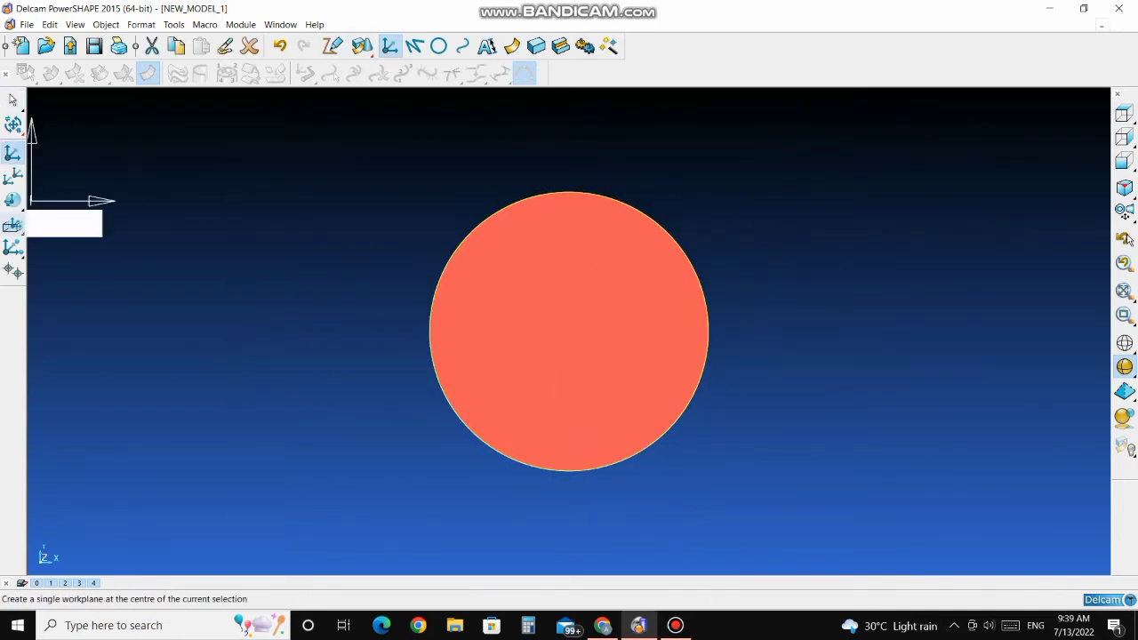
pyautogui.click(64, 225)
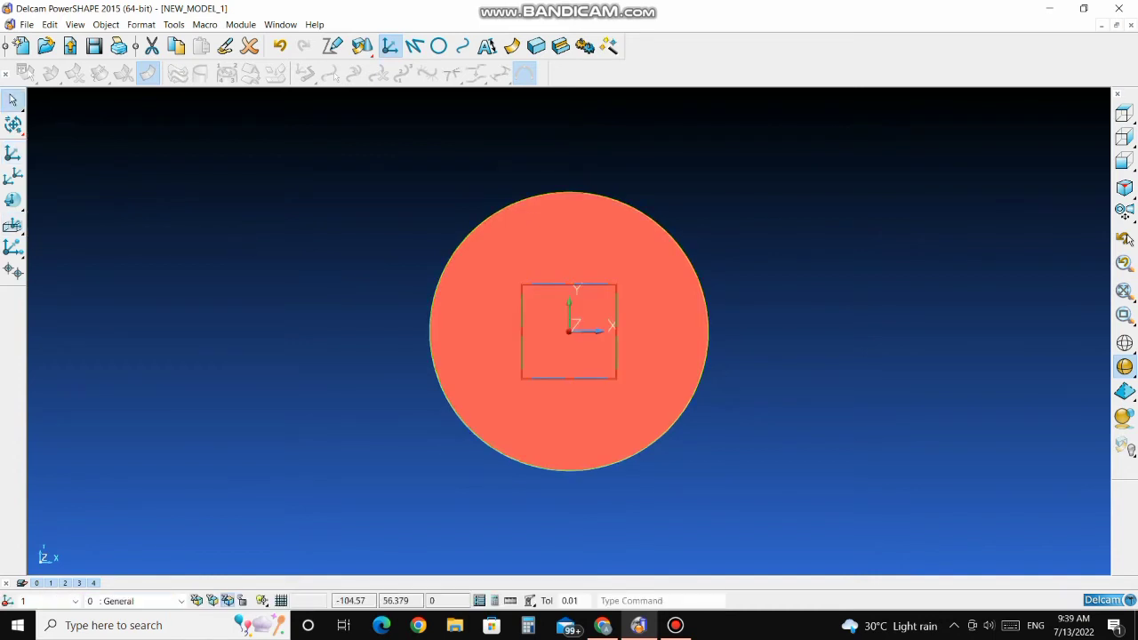
pyautogui.rightClick(257, 161)
pyautogui.click(289, 169)
# Step: Draw a full circle centred on the workplane origin and set its diameter to 30
pyautogui.click(438, 47)
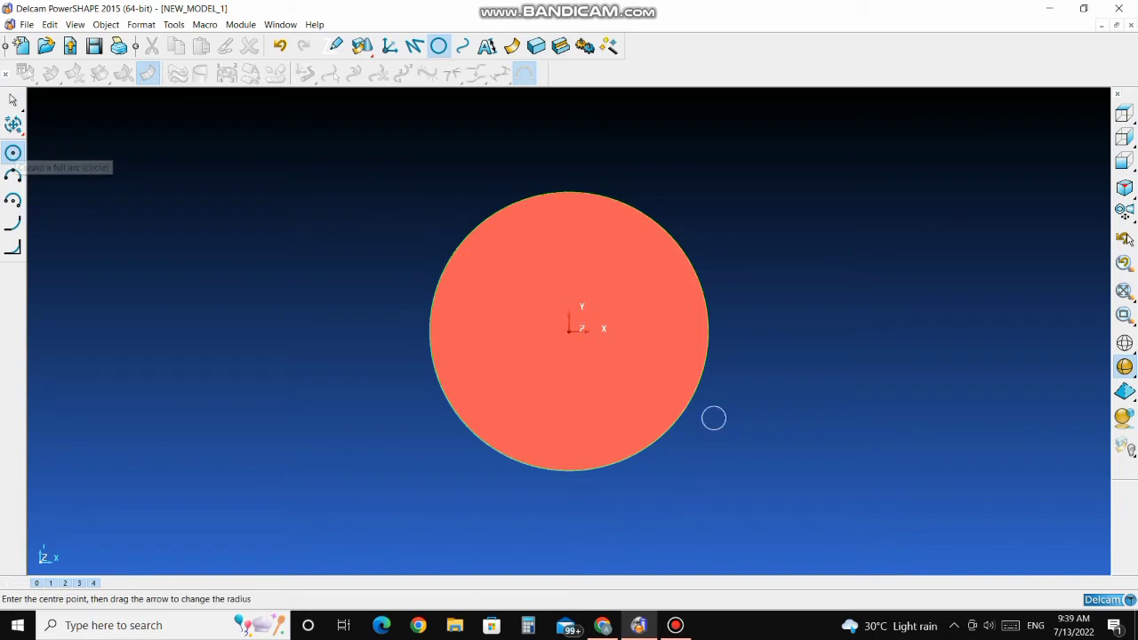
pyautogui.click(569, 328)
pyautogui.rightClick(904, 149)
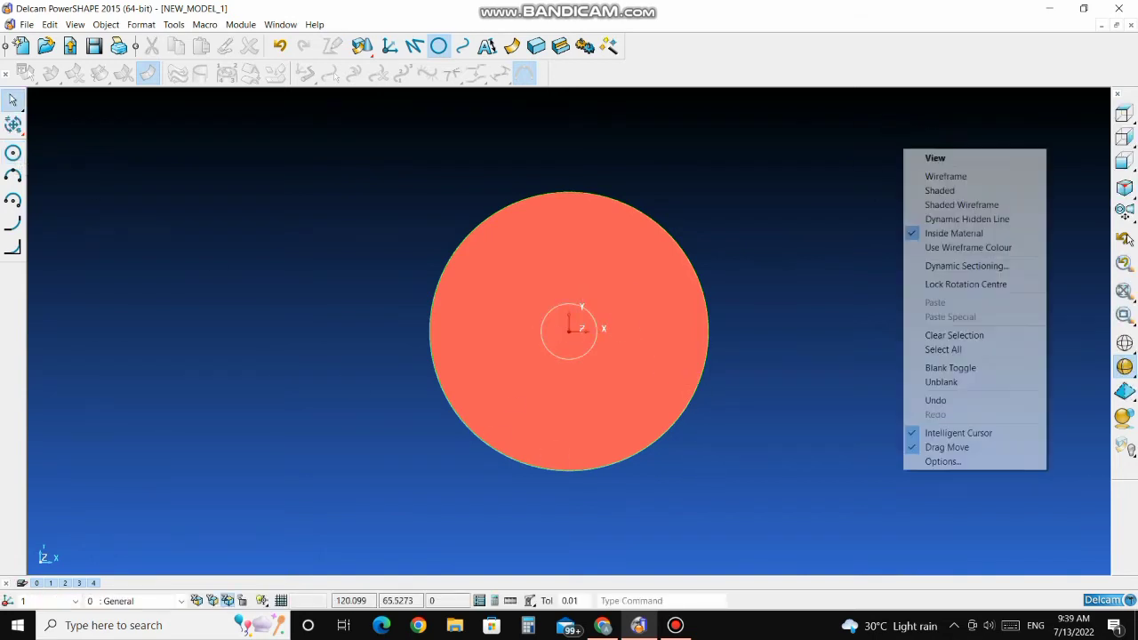
pyautogui.click(935, 158)
pyautogui.click(541, 321)
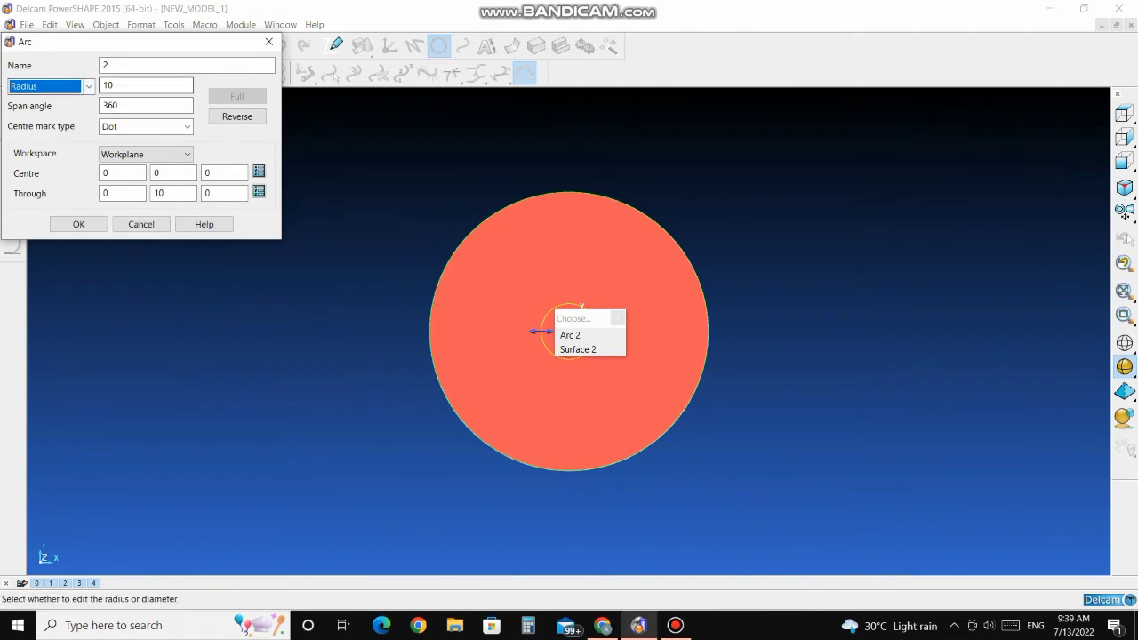
pyautogui.click(88, 86)
pyautogui.click(40, 114)
pyautogui.doubleClick(108, 85)
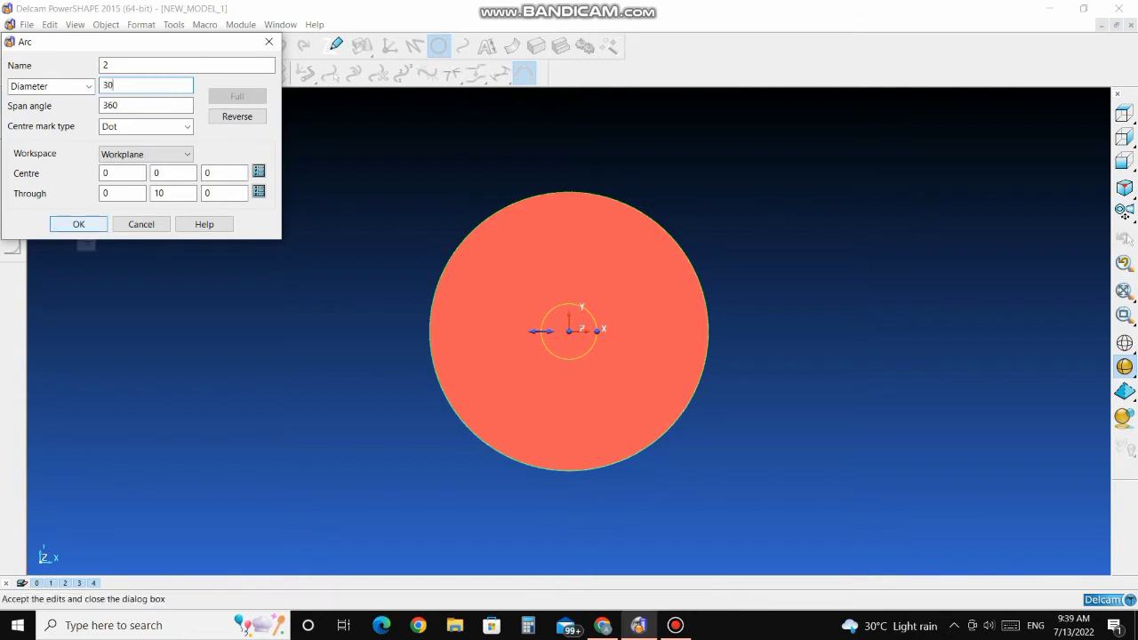
pyautogui.click(78, 224)
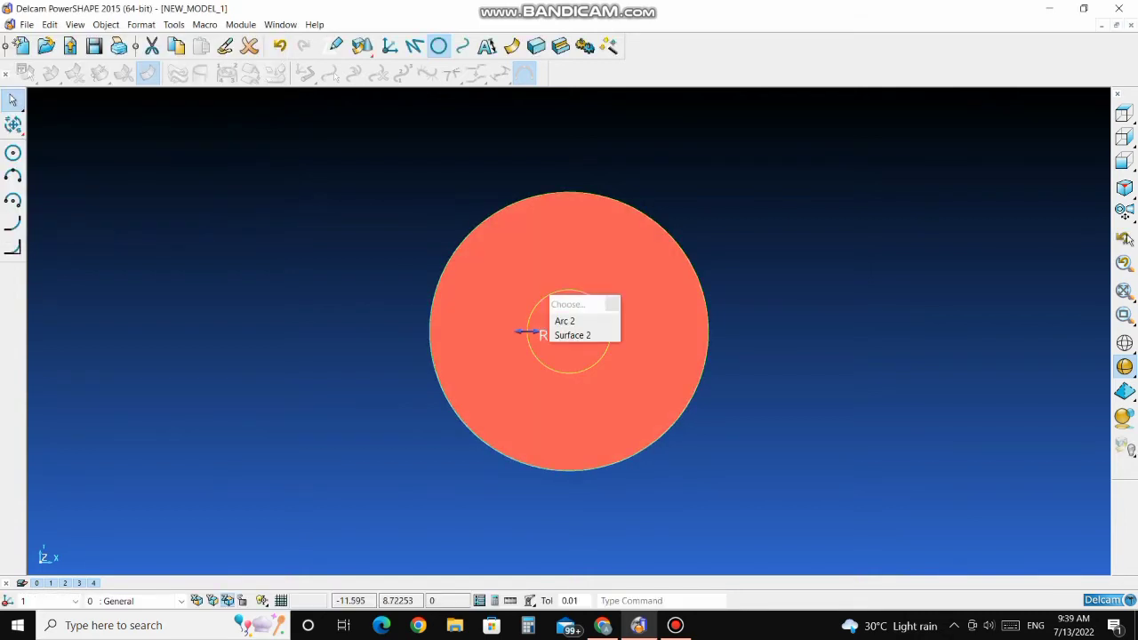
# Step: Extrude the 30 diameter circle into a surface 200 long with equal lengths in both directions
pyautogui.click(512, 46)
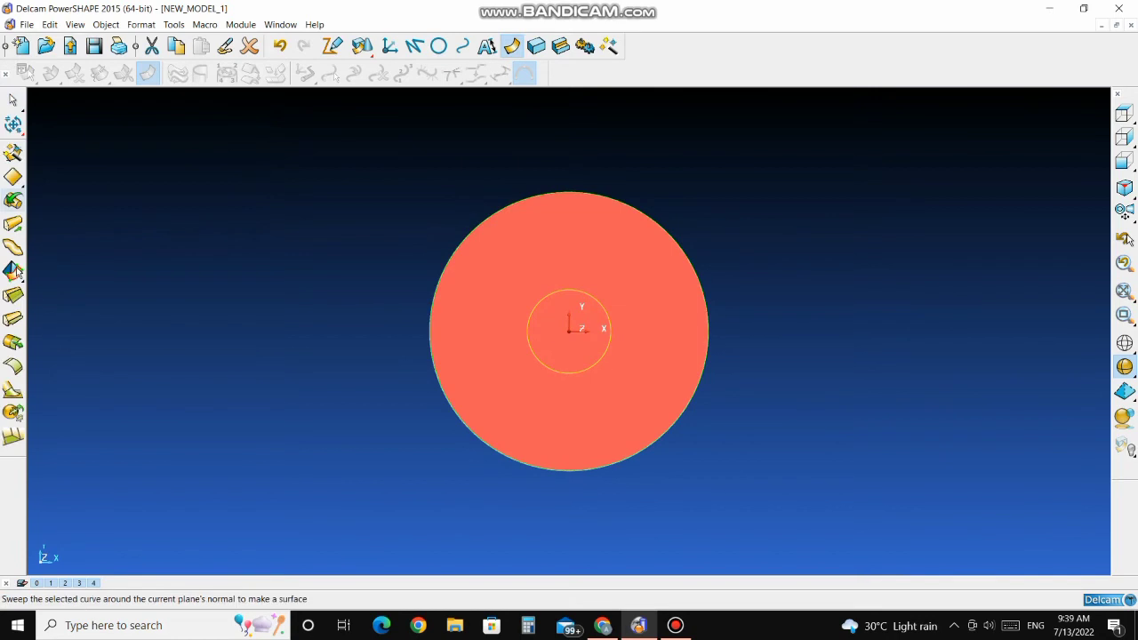
pyautogui.click(15, 271)
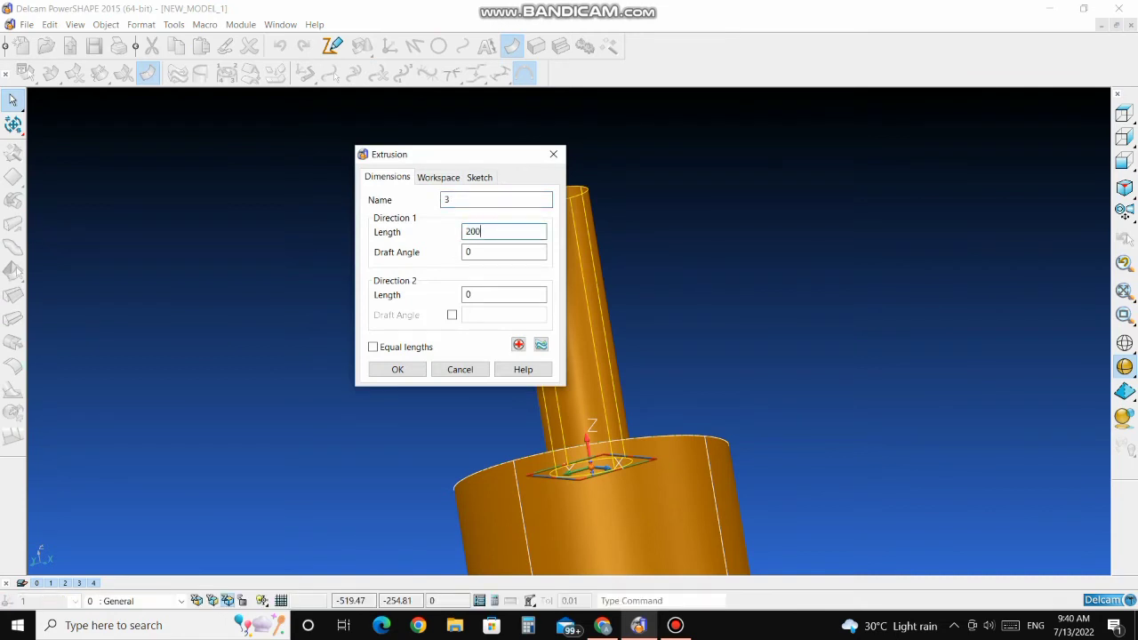
pyautogui.press('Tab')
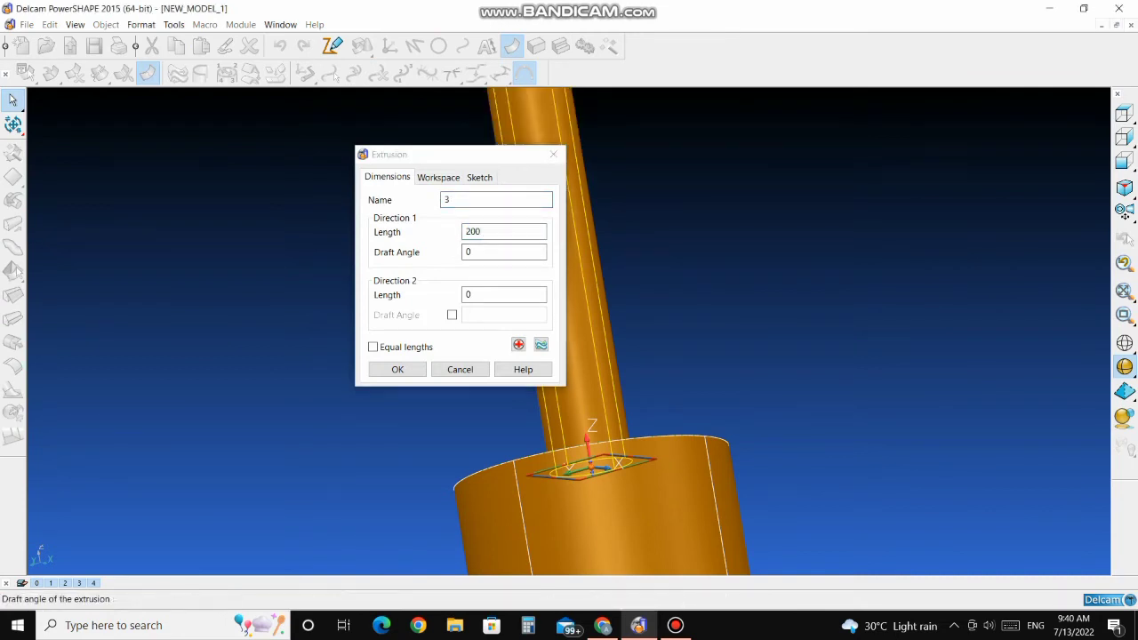
pyautogui.click(372, 346)
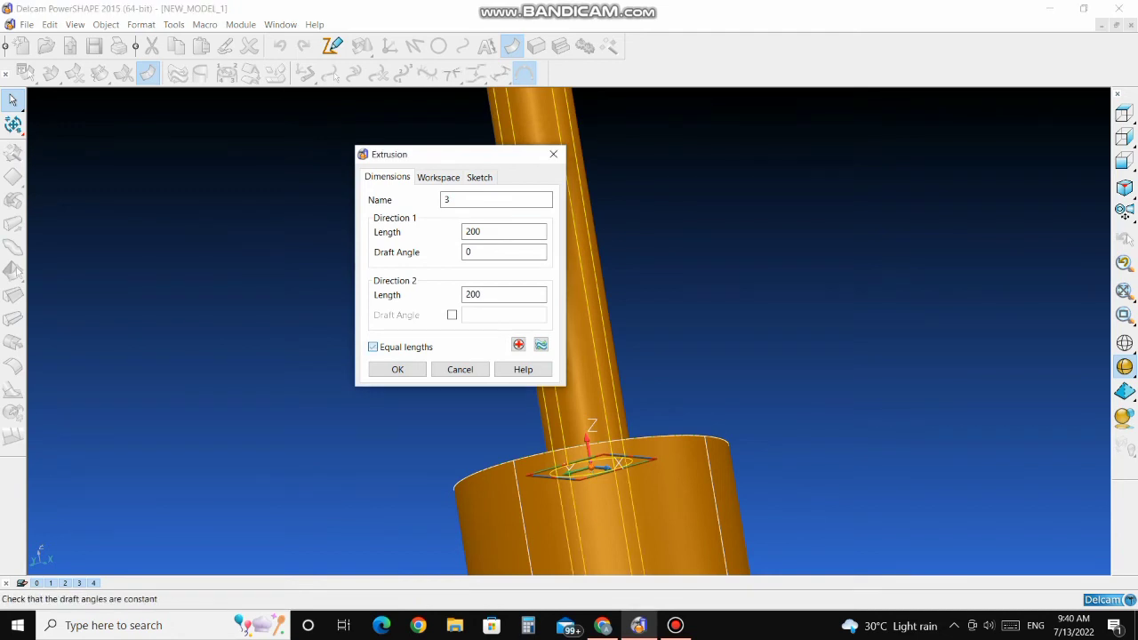
# Step: Check the two-way extrusion in wireframe from the front, accept it with Equal lengths on, and restore shaded display
pyautogui.click(1124, 343)
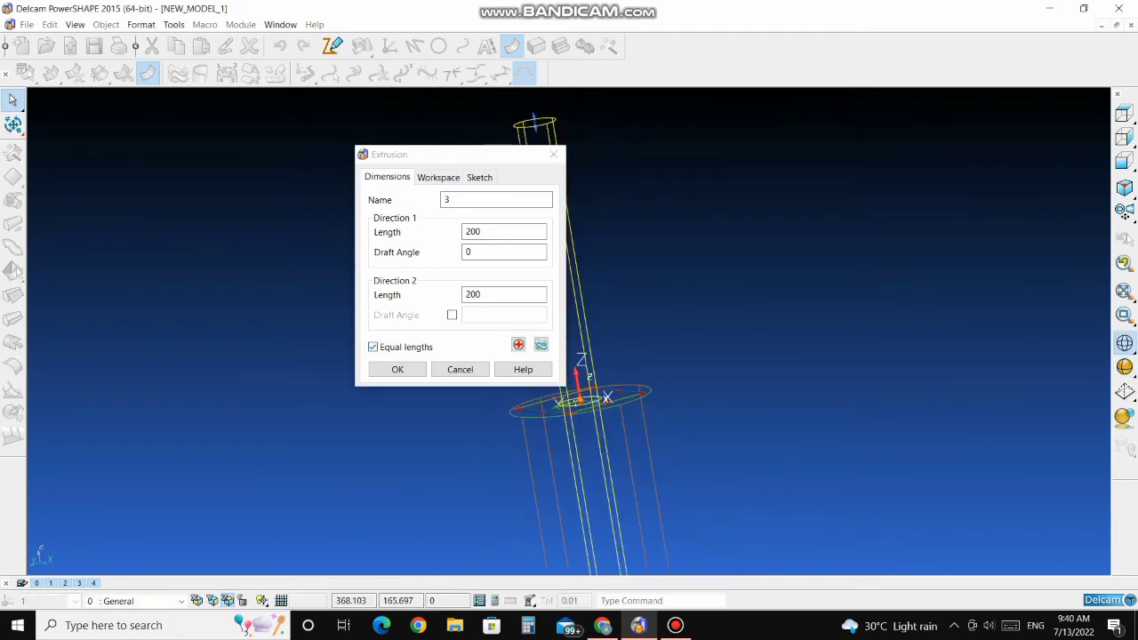
pyautogui.scroll(-6, 755, 347)
pyautogui.click(1125, 161)
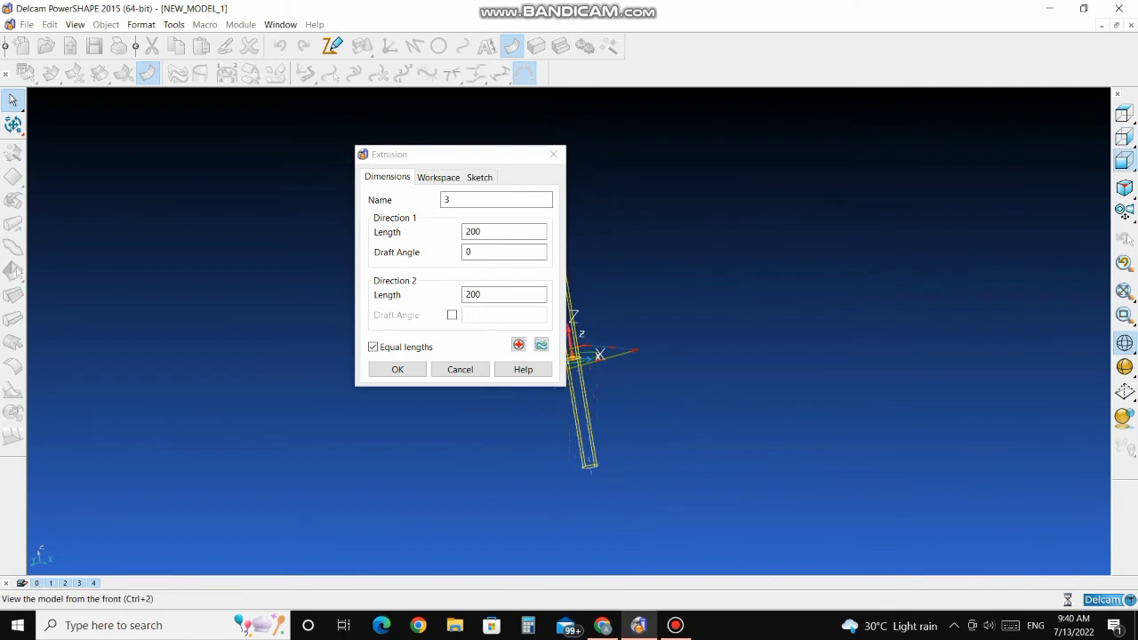
pyautogui.moveTo(455, 154); pyautogui.dragTo(305, 158)
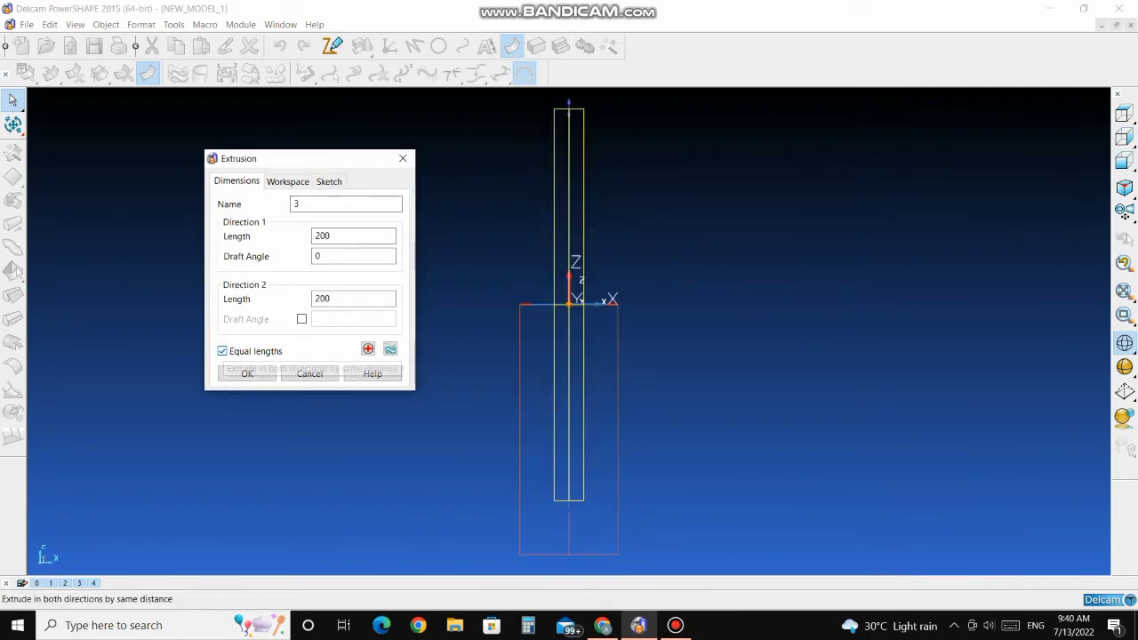
pyautogui.click(711, 334)
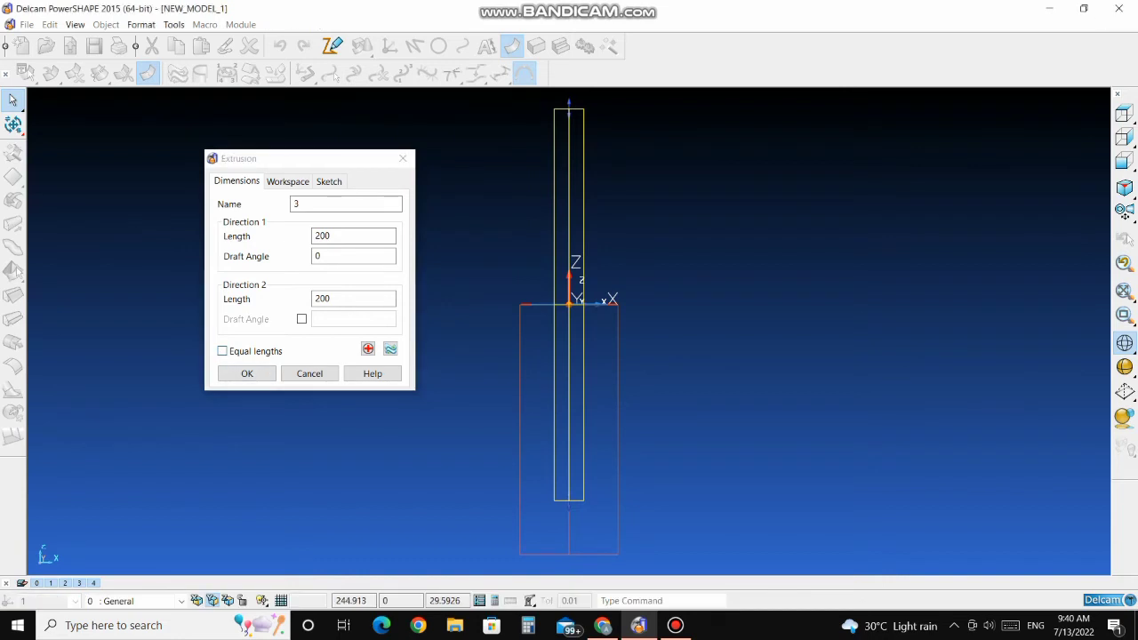
pyautogui.scroll(-3, 699, 335)
pyautogui.scroll(2, 498, 369)
pyautogui.moveTo(494, 362); pyautogui.dragTo(563, 422, button='middle')
pyautogui.click(222, 351)
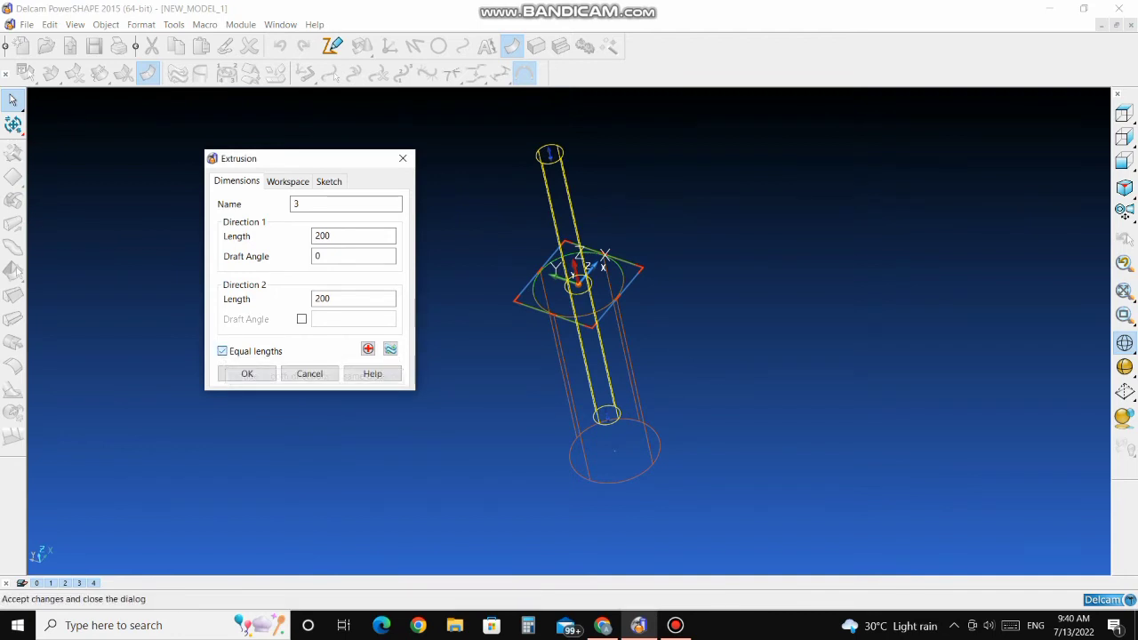
pyautogui.click(247, 374)
pyautogui.click(1124, 367)
pyautogui.click(949, 311)
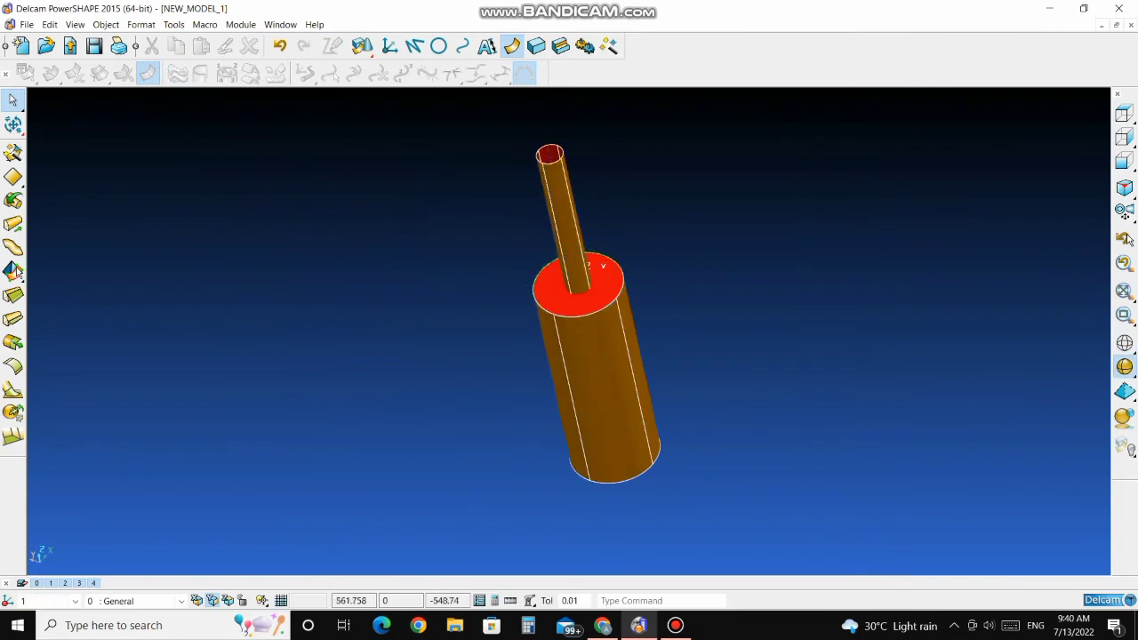
# Step: Set the thin tube's extrusion length in direction 2 to 0
pyautogui.moveTo(711, 400); pyautogui.dragTo(658, 258, button='middle')
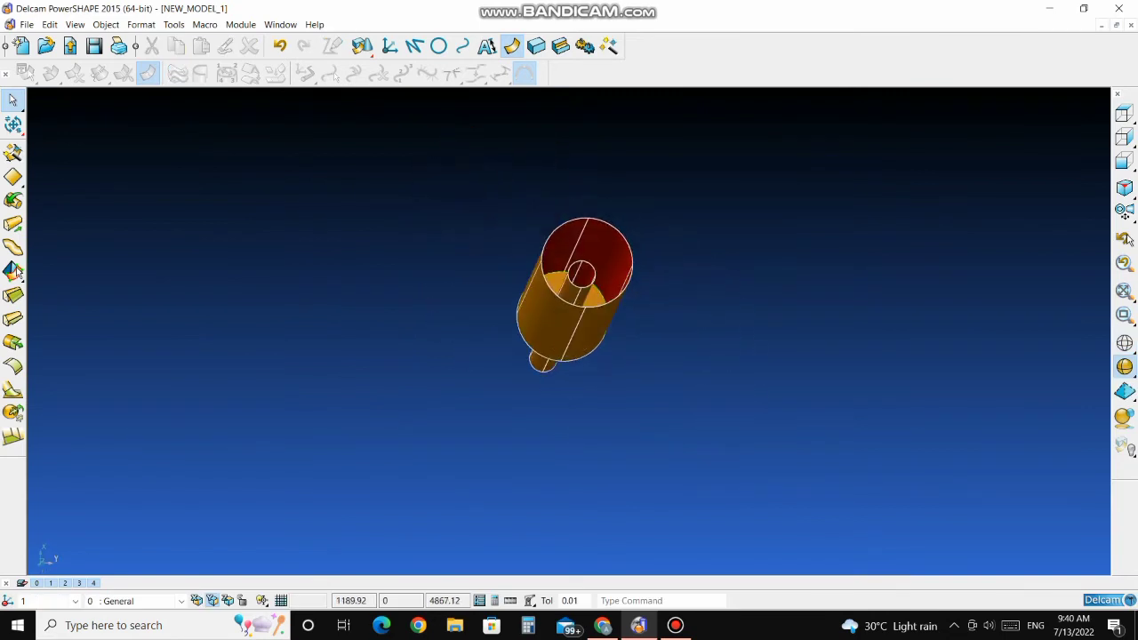
pyautogui.click(581, 286)
pyautogui.moveTo(587, 293); pyautogui.dragTo(755, 329, button='middle')
pyautogui.scroll(-3, 569, 331)
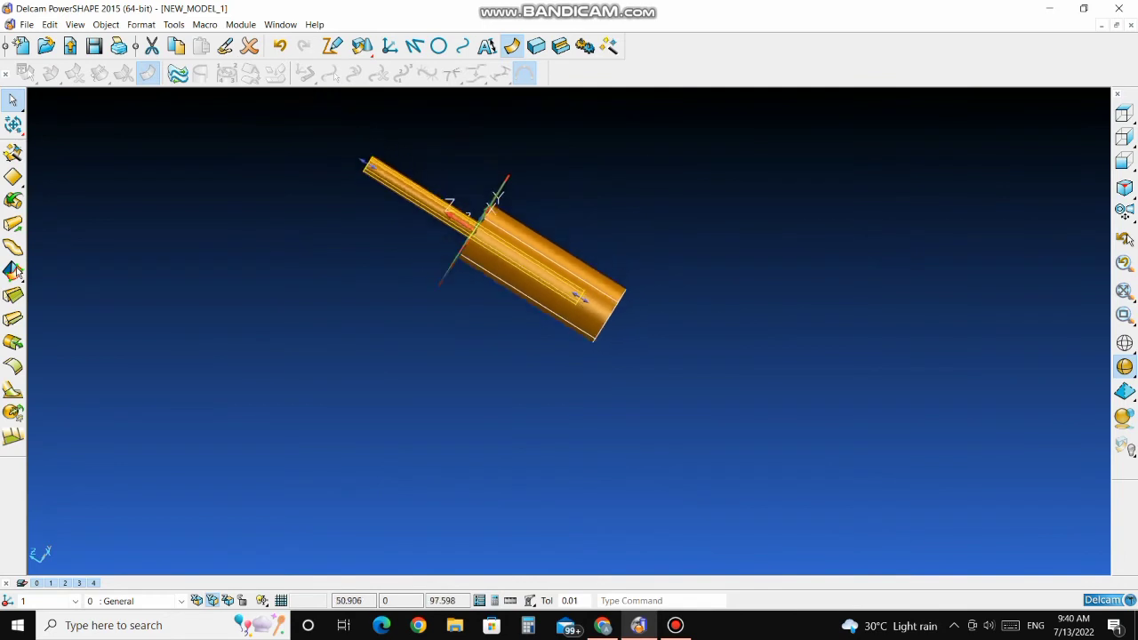
pyautogui.doubleClick(420, 190)
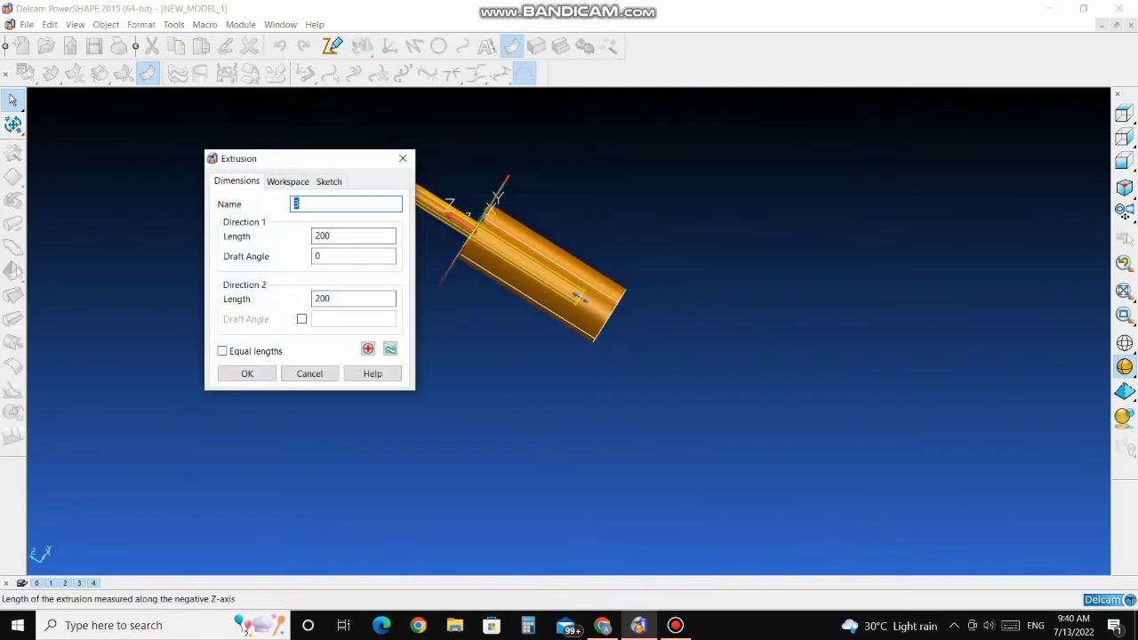
pyautogui.doubleClick(324, 299)
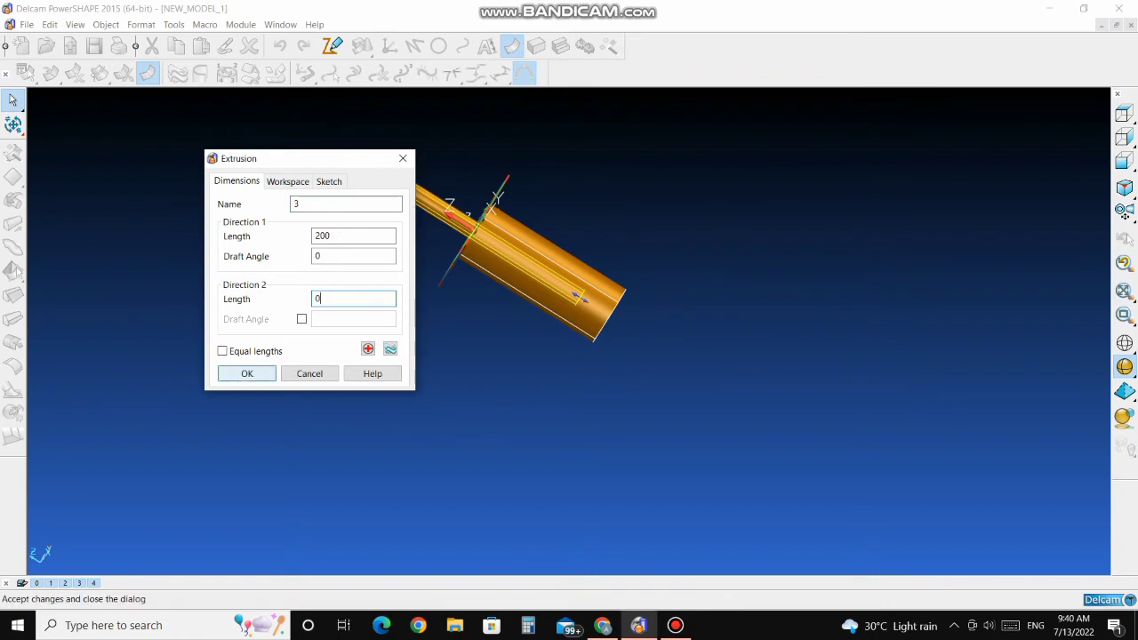
pyautogui.click(247, 373)
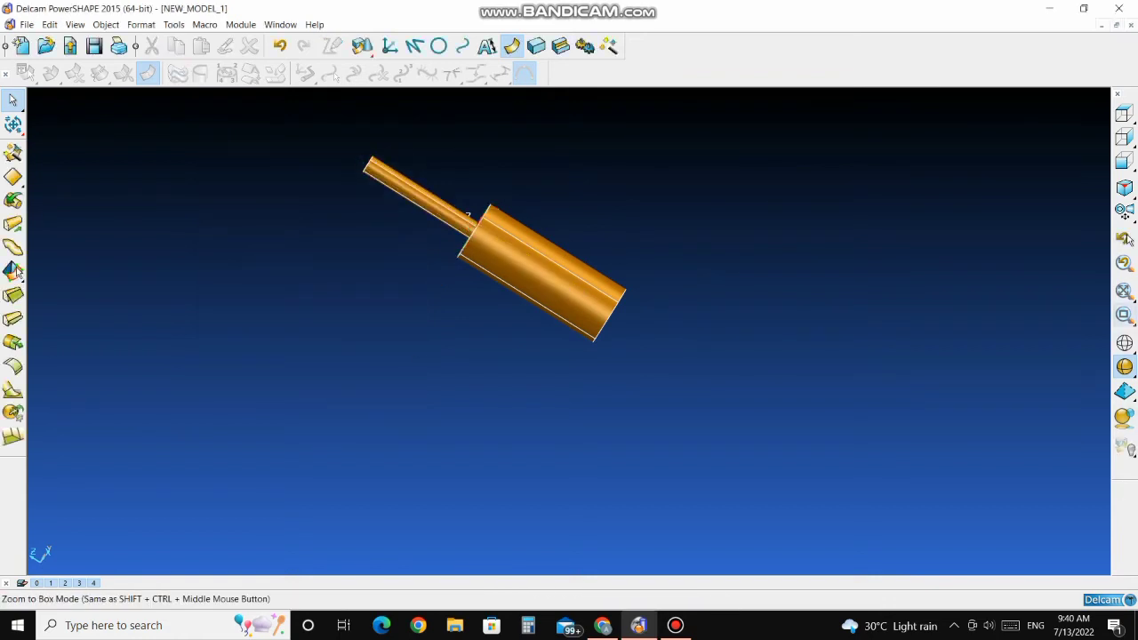
# Step: Set the thin tube's extrusion to 100 in both directions with Equal lengths on
pyautogui.moveTo(992, 248); pyautogui.dragTo(813, 178, button='middle')
pyautogui.moveTo(600, 276); pyautogui.dragTo(510, 221, button='middle')
pyautogui.click(509, 220)
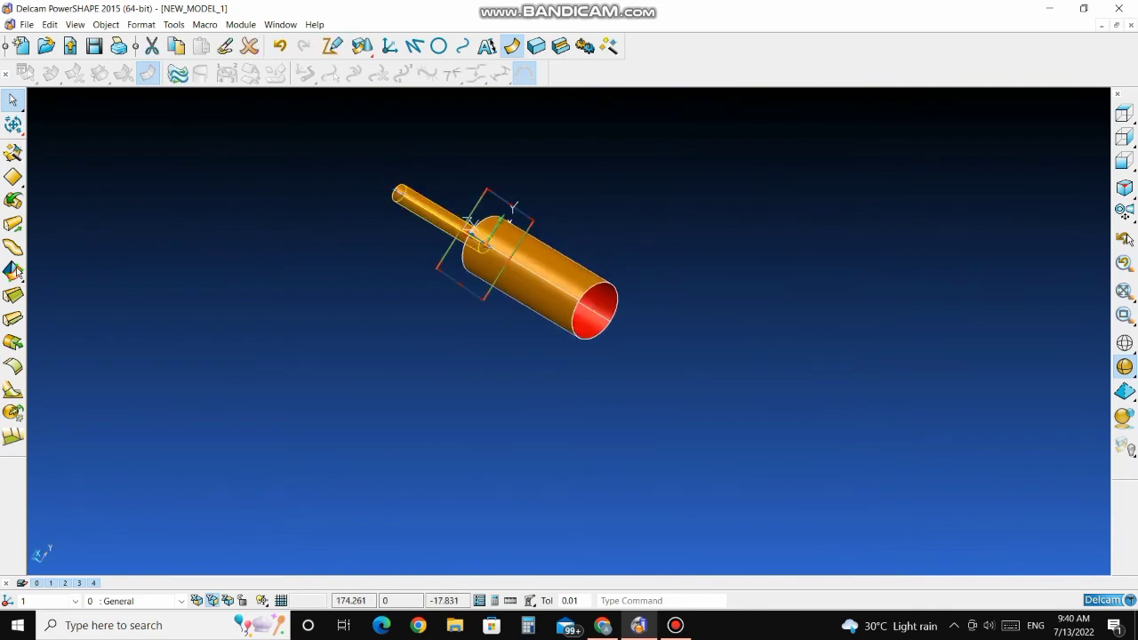
pyautogui.click(13, 271)
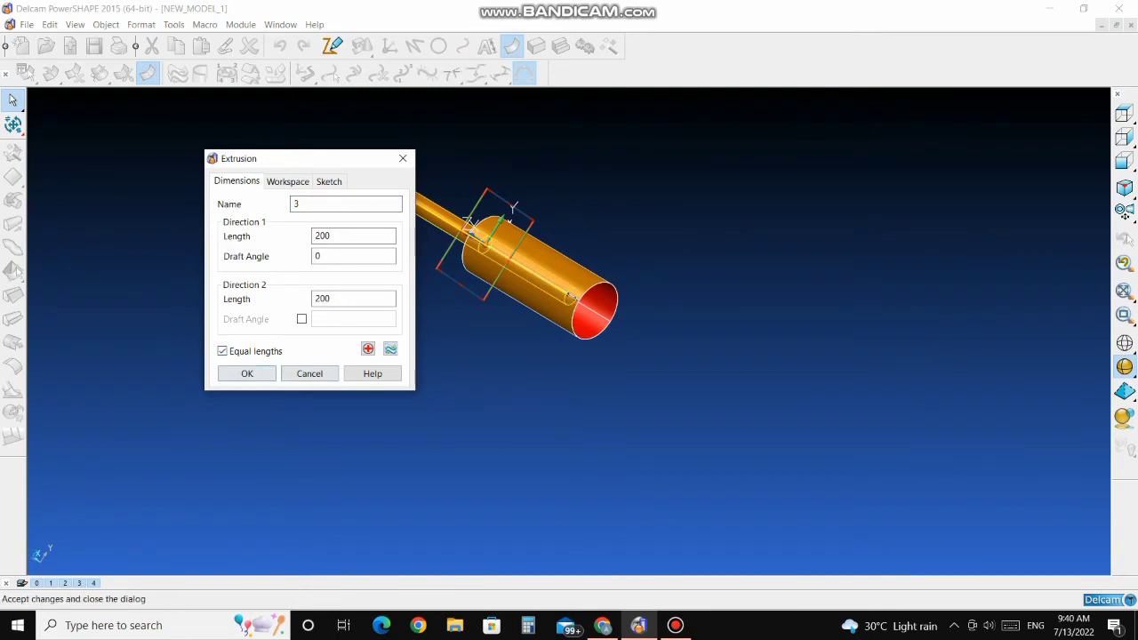
pyautogui.click(1124, 113)
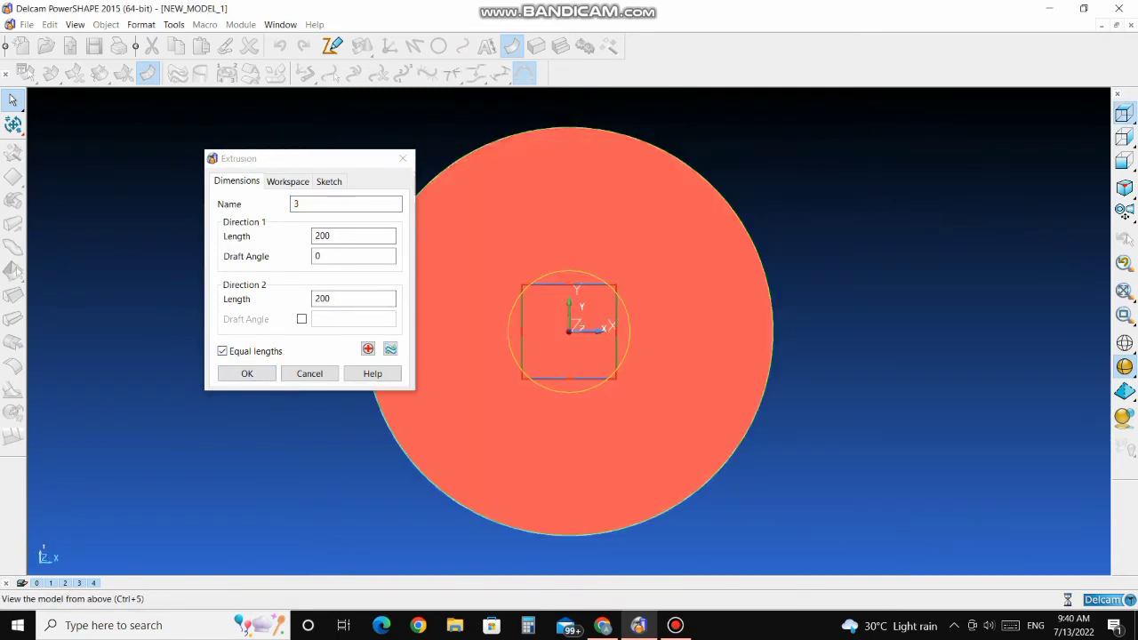
pyautogui.click(1124, 136)
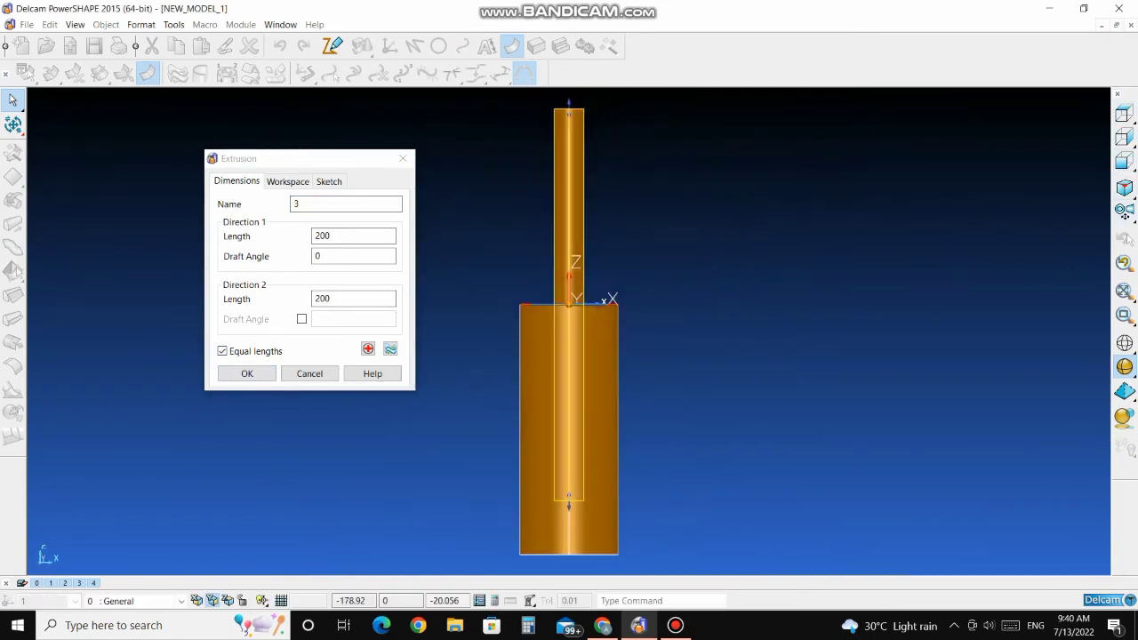
pyautogui.moveTo(337, 298); pyautogui.dragTo(312, 299)
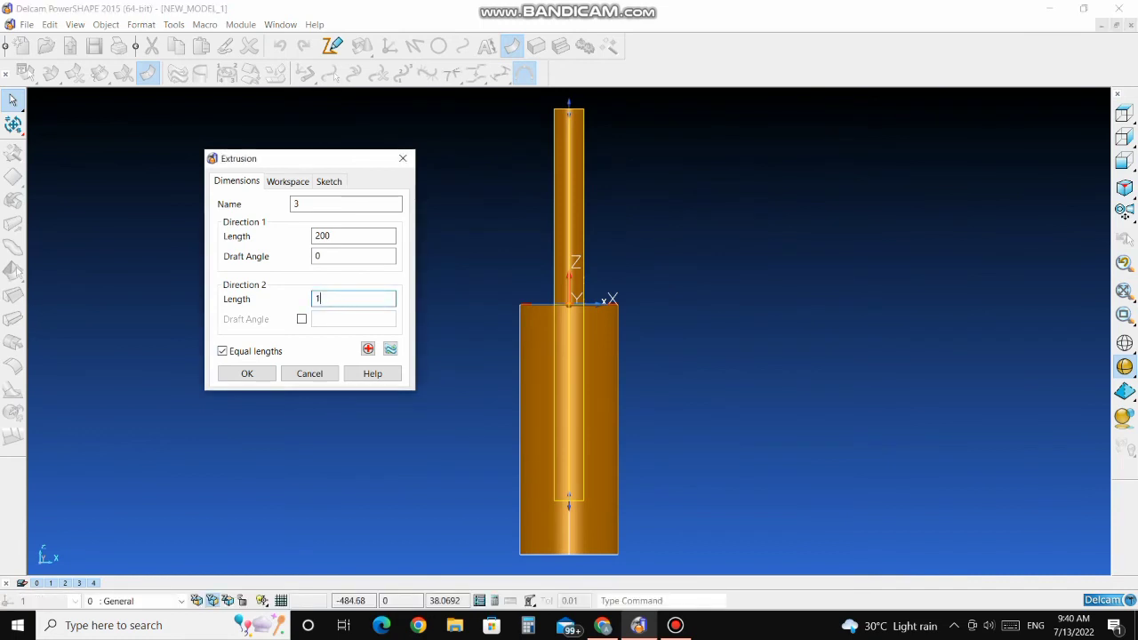
pyautogui.click(247, 373)
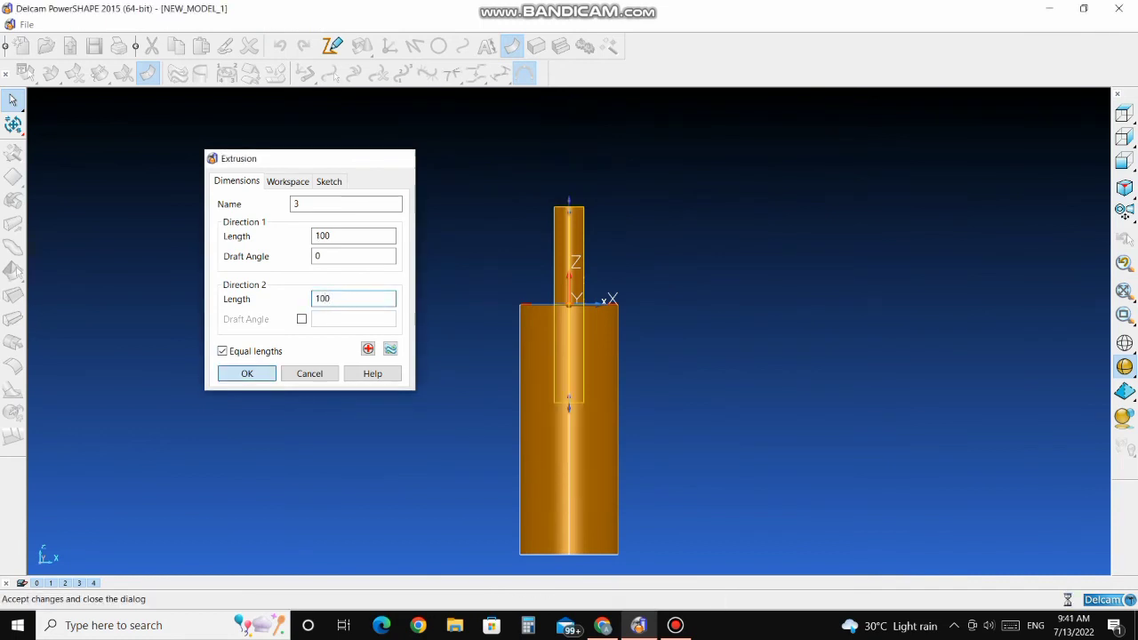
# Step: Turn off Equal lengths for the thin tube and set its extrusion to 200 in direction 1 and 300 in direction 2
pyautogui.click(13, 271)
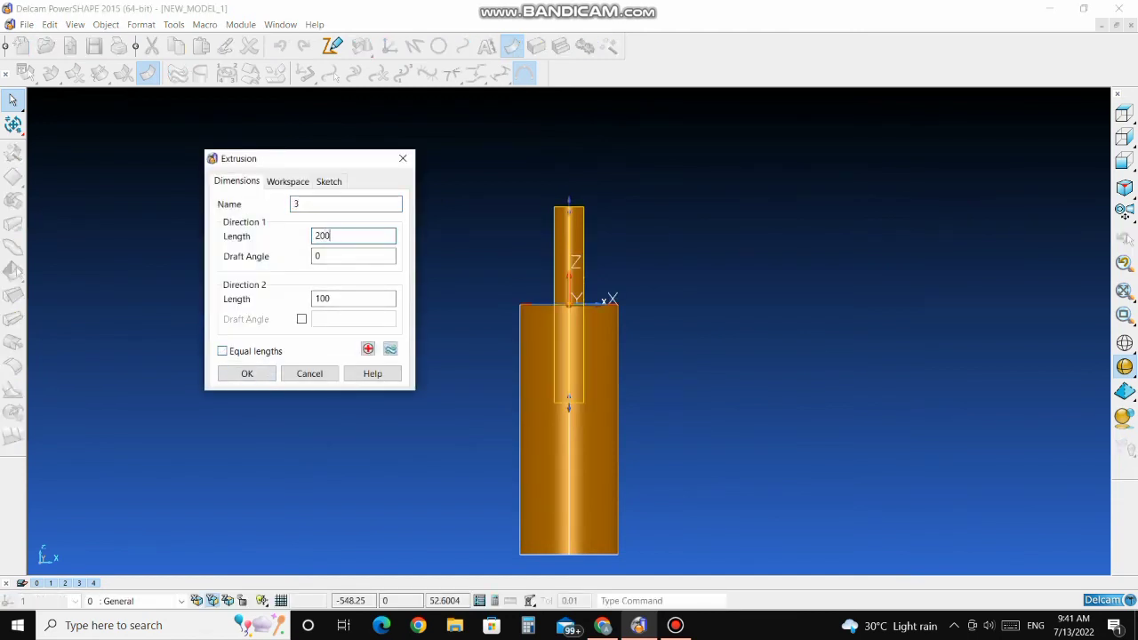
pyautogui.press('Return')
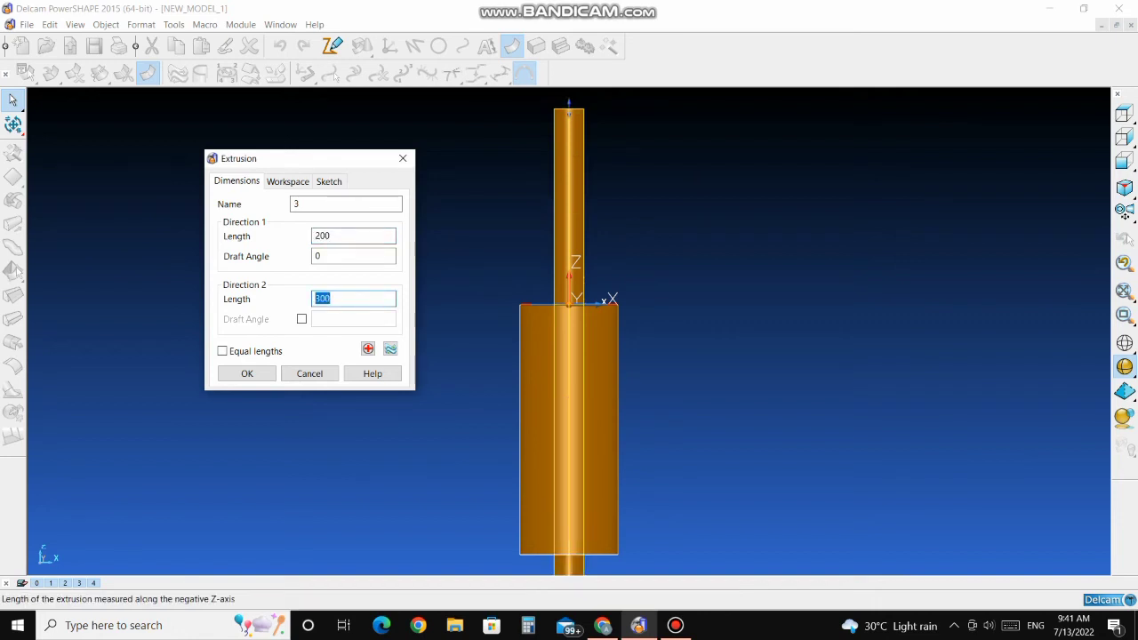
pyautogui.scroll(-4, 480, 313)
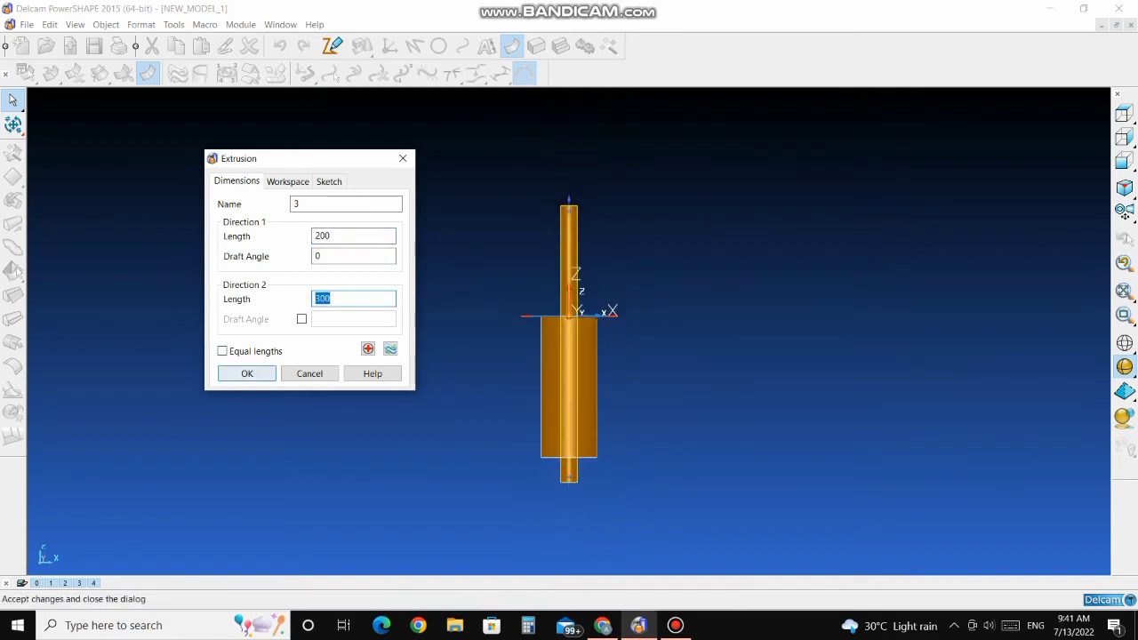
pyautogui.click(247, 374)
pyautogui.click(426, 269)
pyautogui.moveTo(426, 270); pyautogui.dragTo(549, 266, button='middle')
pyautogui.scroll(4, 503, 314)
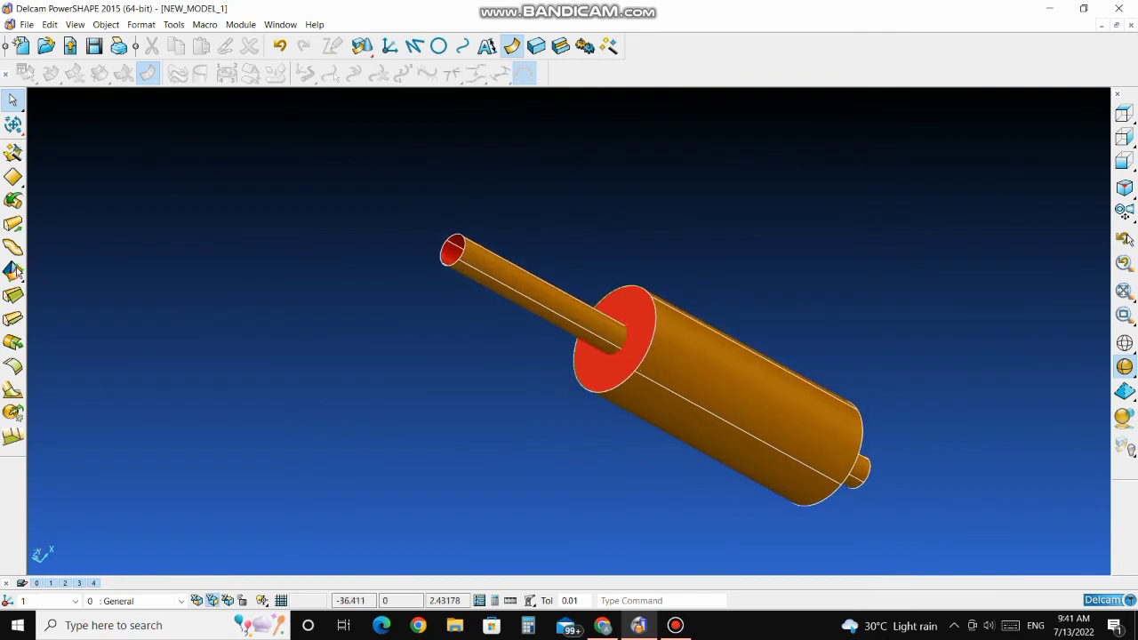
pyautogui.scroll(-4, 569, 330)
pyautogui.moveTo(504, 314); pyautogui.dragTo(578, 373, button='middle')
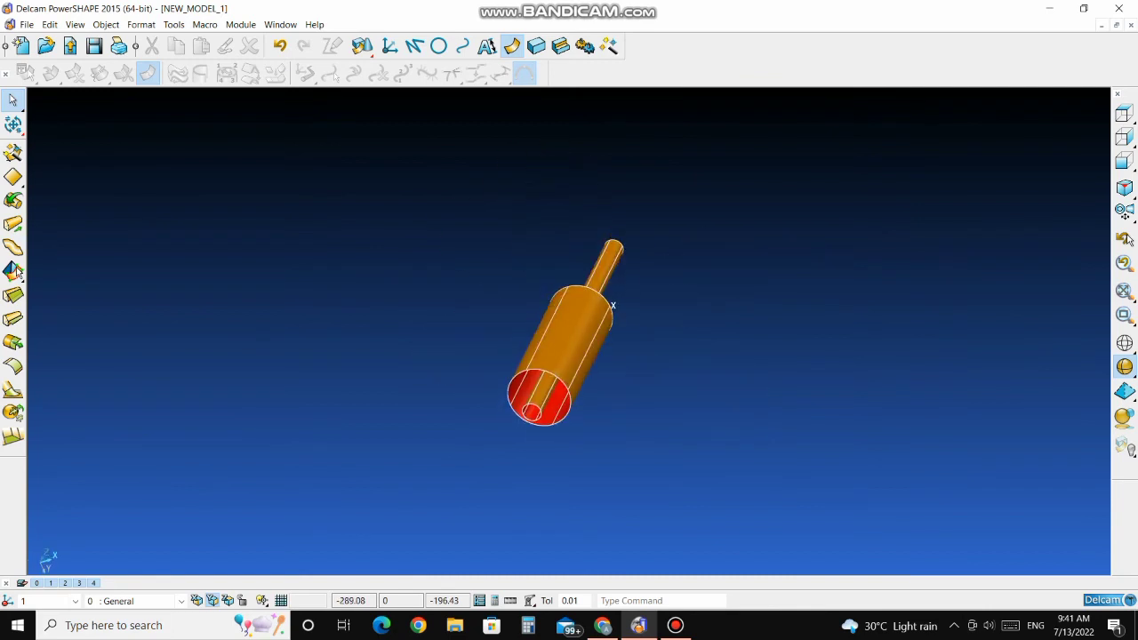
pyautogui.click(675, 625)
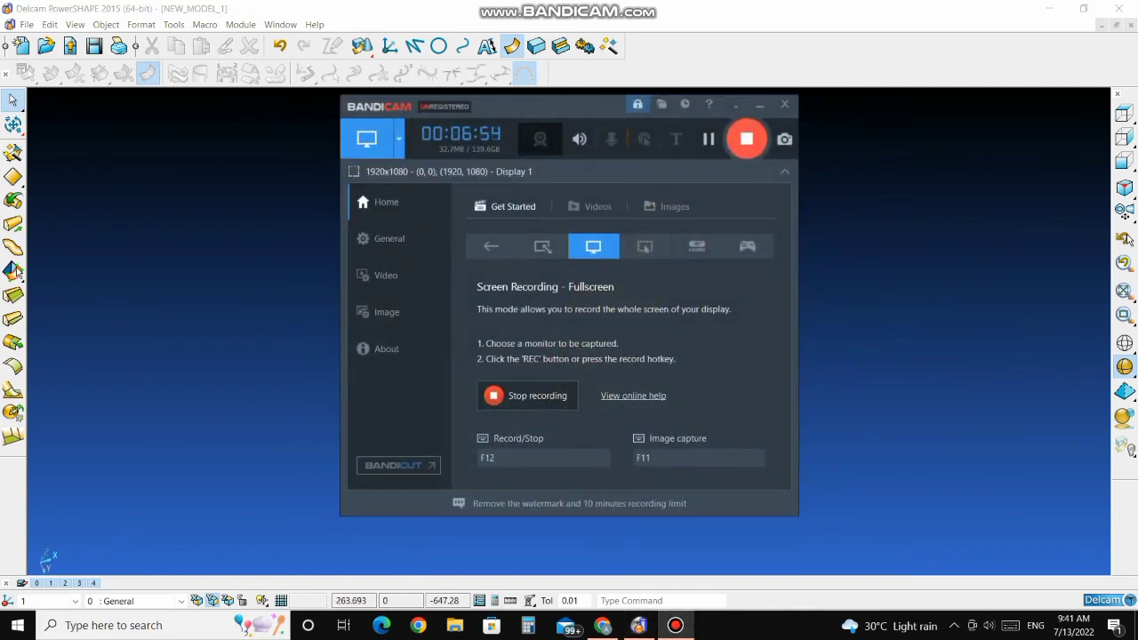
pyautogui.click(760, 104)
# Step: Limit the large cylinder's end cap using the thin concentric tube as the cutting object, keeping the disc inside the tube
pyautogui.moveTo(578, 356); pyautogui.dragTo(585, 326, button='middle')
pyautogui.click(585, 325)
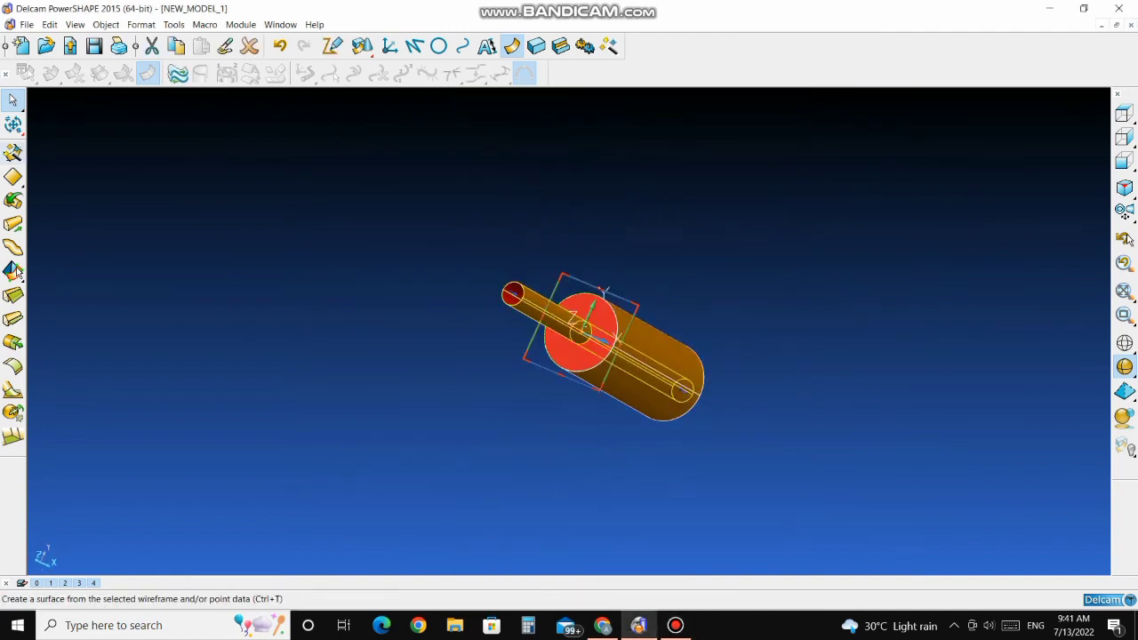
pyautogui.click(13, 271)
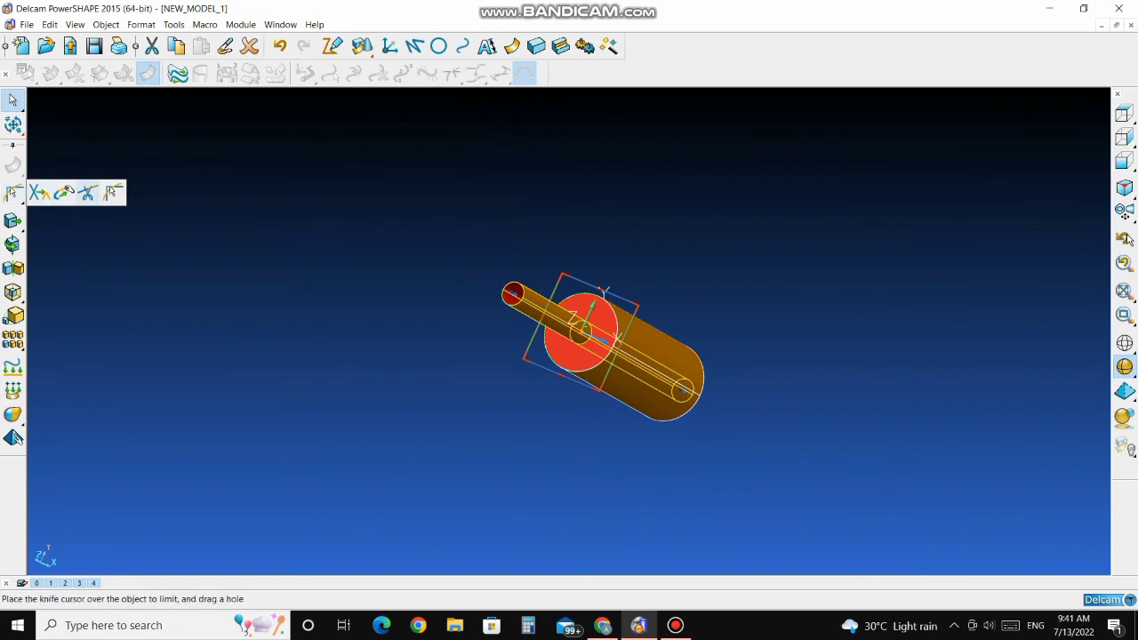
pyautogui.click(147, 169)
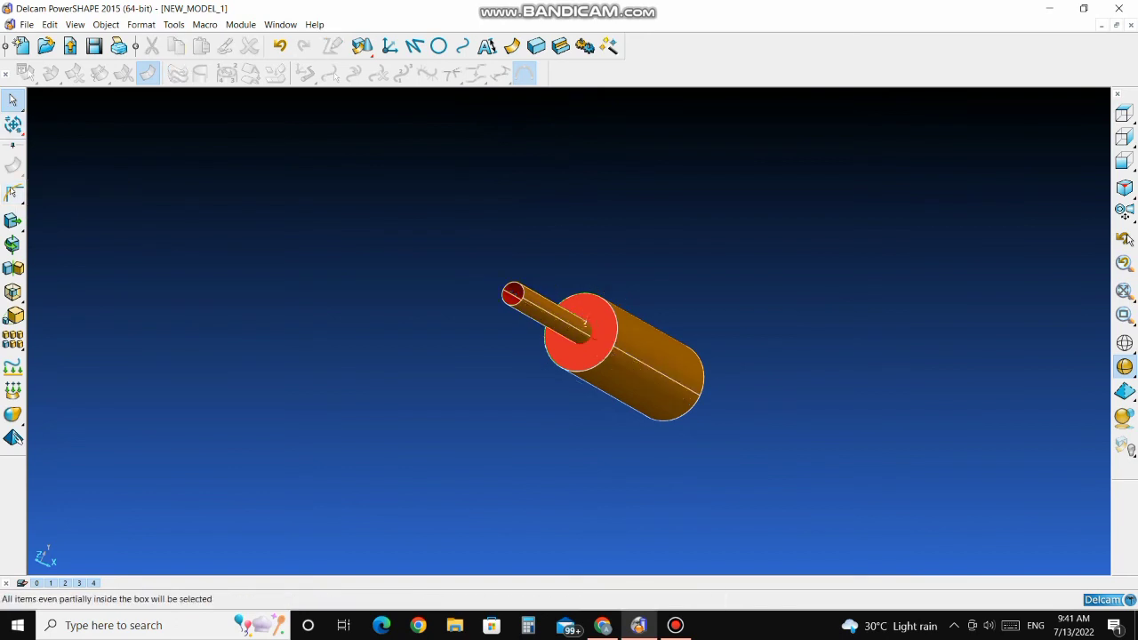
pyautogui.moveTo(15, 100)
pyautogui.moveTo(13, 124)
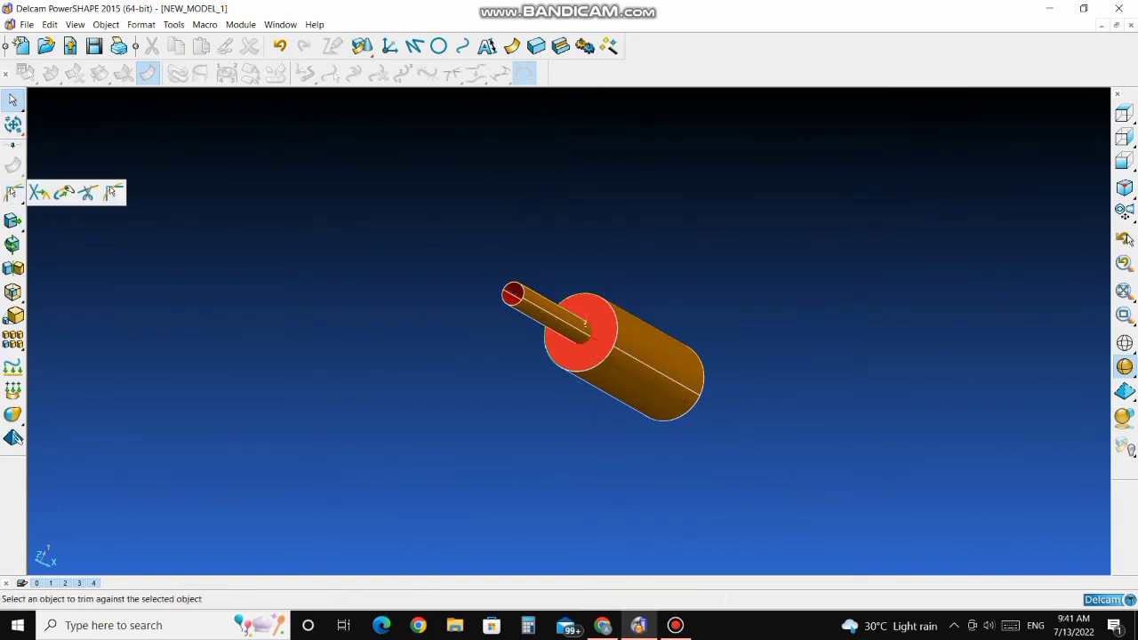
pyautogui.click(544, 311)
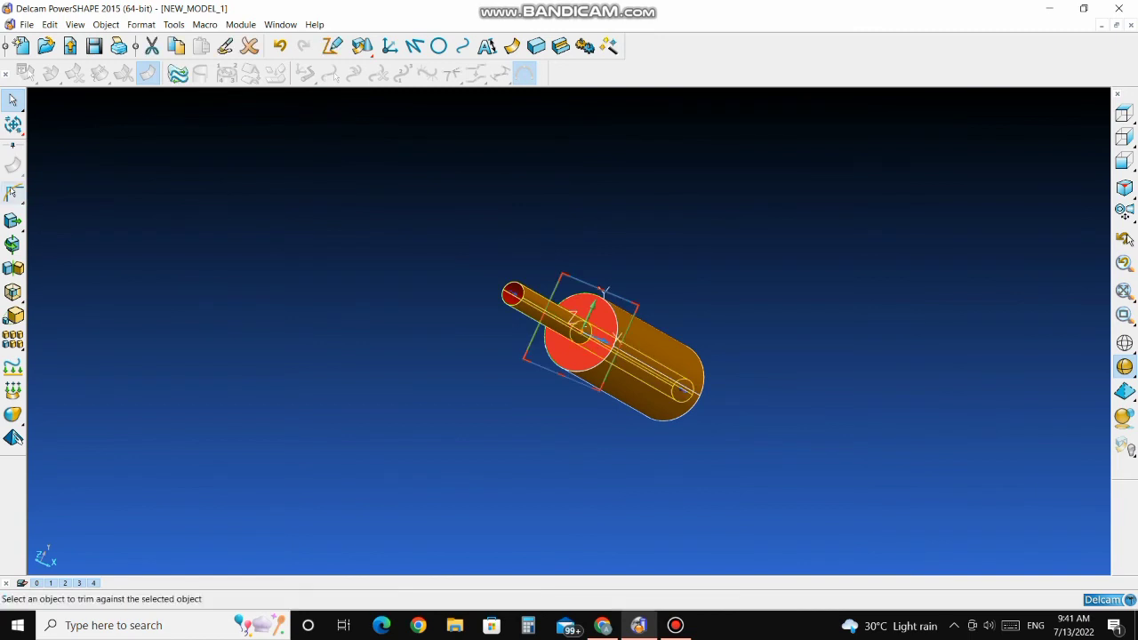
pyautogui.click(13, 192)
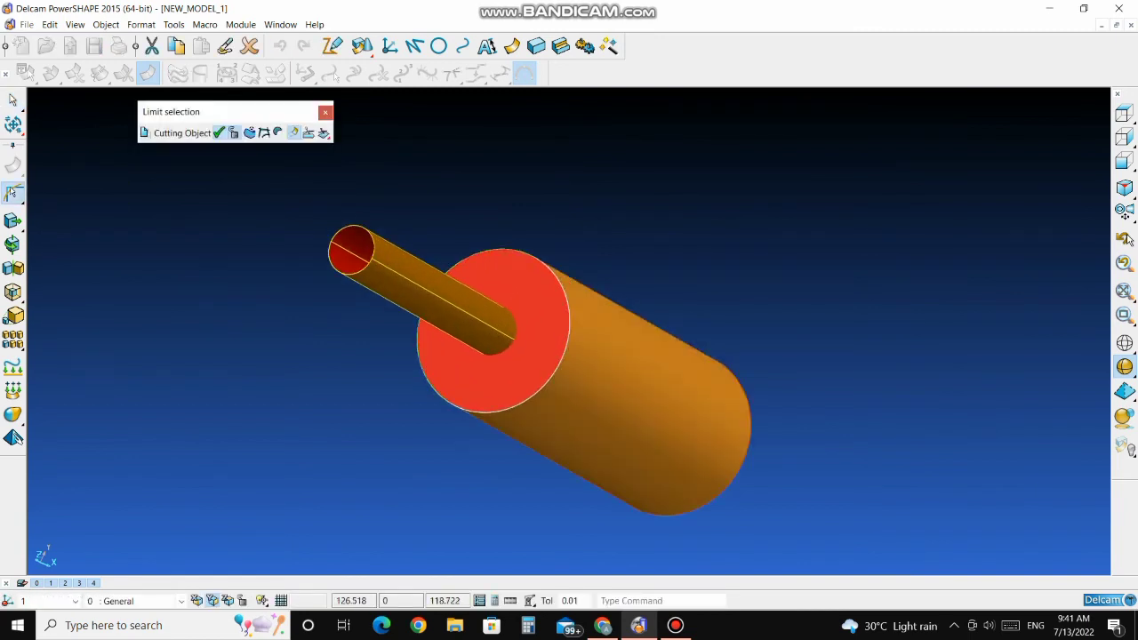
pyautogui.moveTo(536, 339); pyautogui.dragTo(536, 339, button='middle')
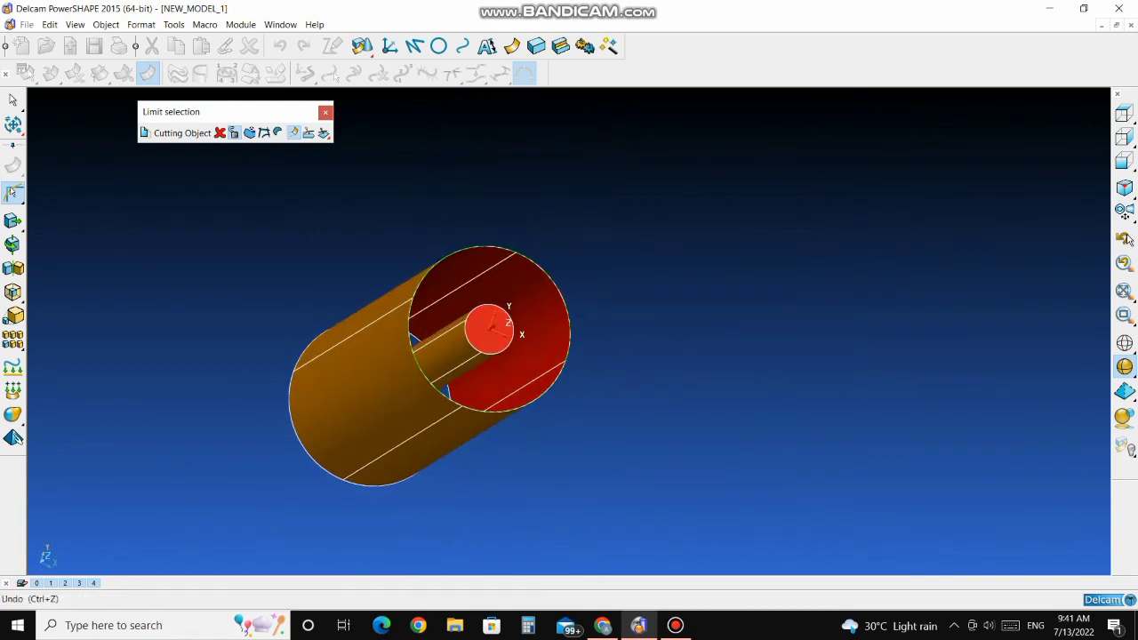
pyautogui.press('Escape')
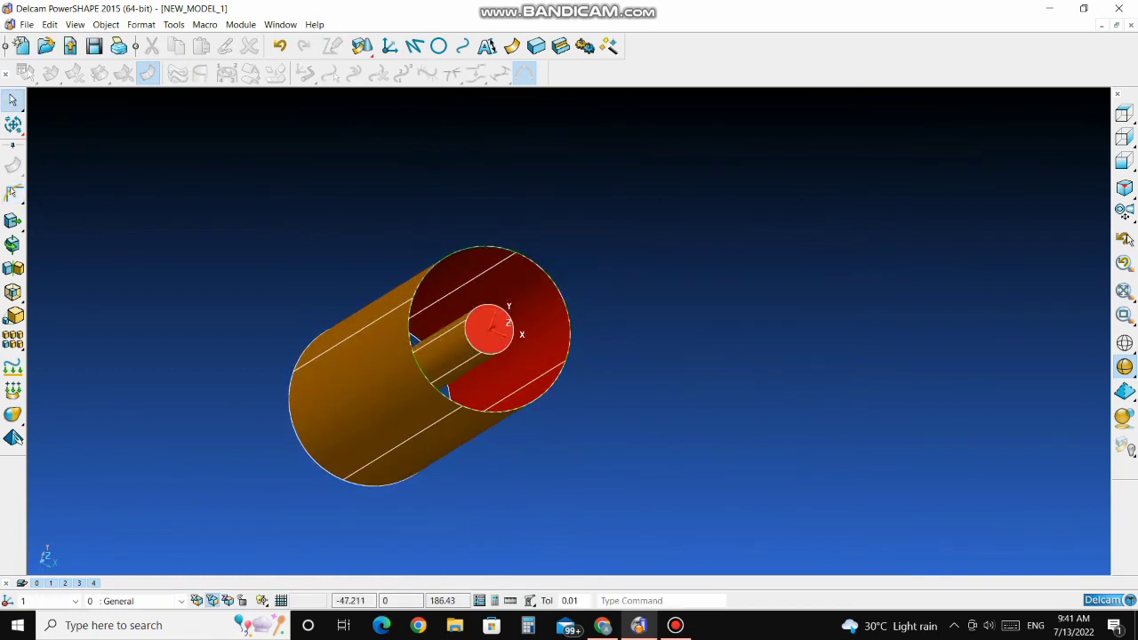
# Step: Delete the leftover cap disc inside the end of the thin tube
pyautogui.click(518, 252)
pyautogui.click(542, 274)
pyautogui.click(783, 258)
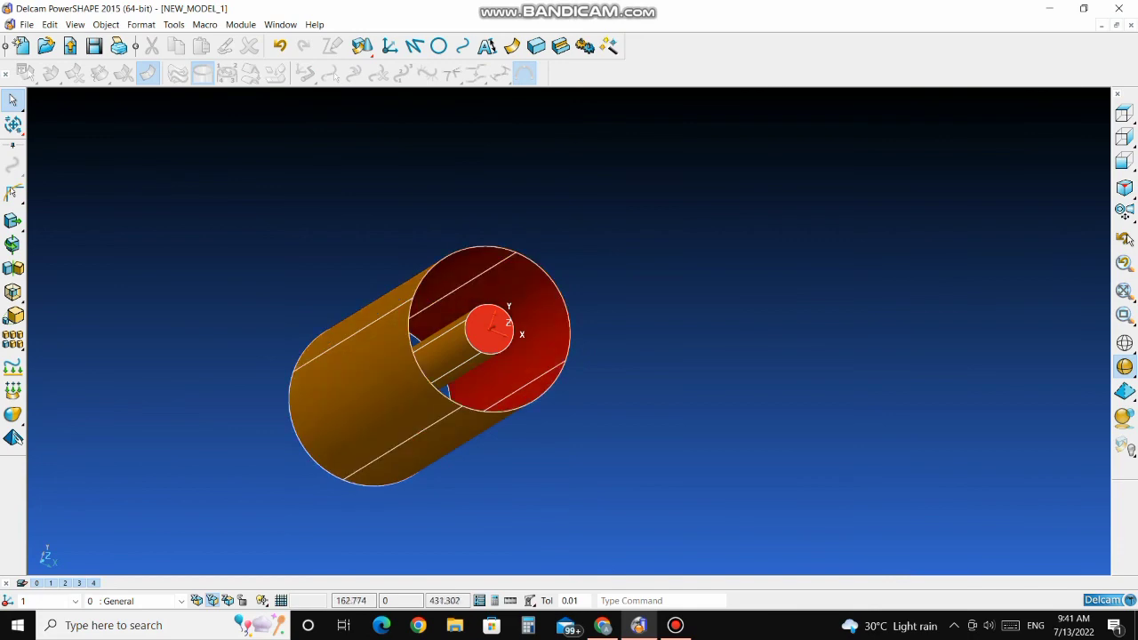
pyautogui.moveTo(774, 218); pyautogui.dragTo(687, 484, button='middle')
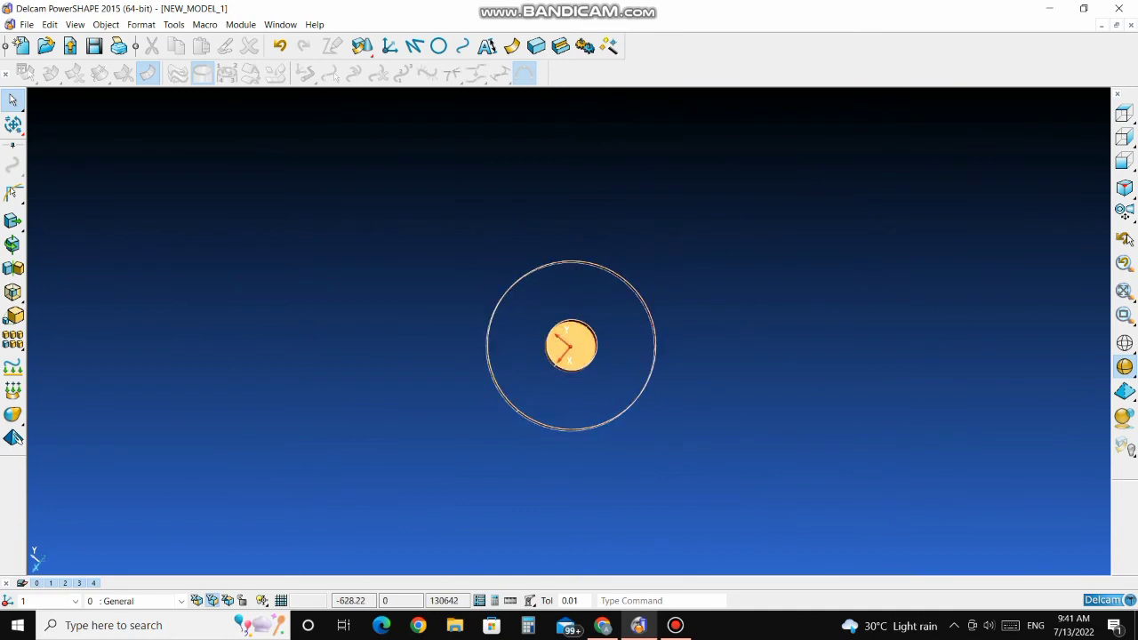
pyautogui.click(575, 350)
pyautogui.press('Delete')
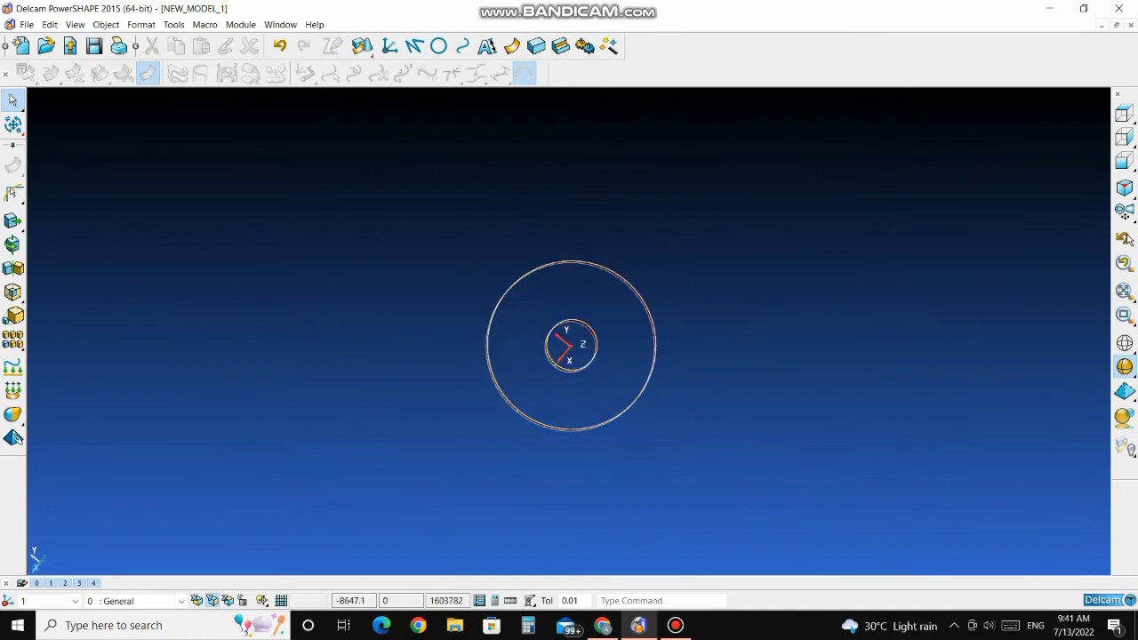
# Step: Examine the open ends of the two concentric tubes from above, the front and the right
pyautogui.moveTo(614, 382); pyautogui.dragTo(613, 426, button='middle')
pyautogui.click(1124, 113)
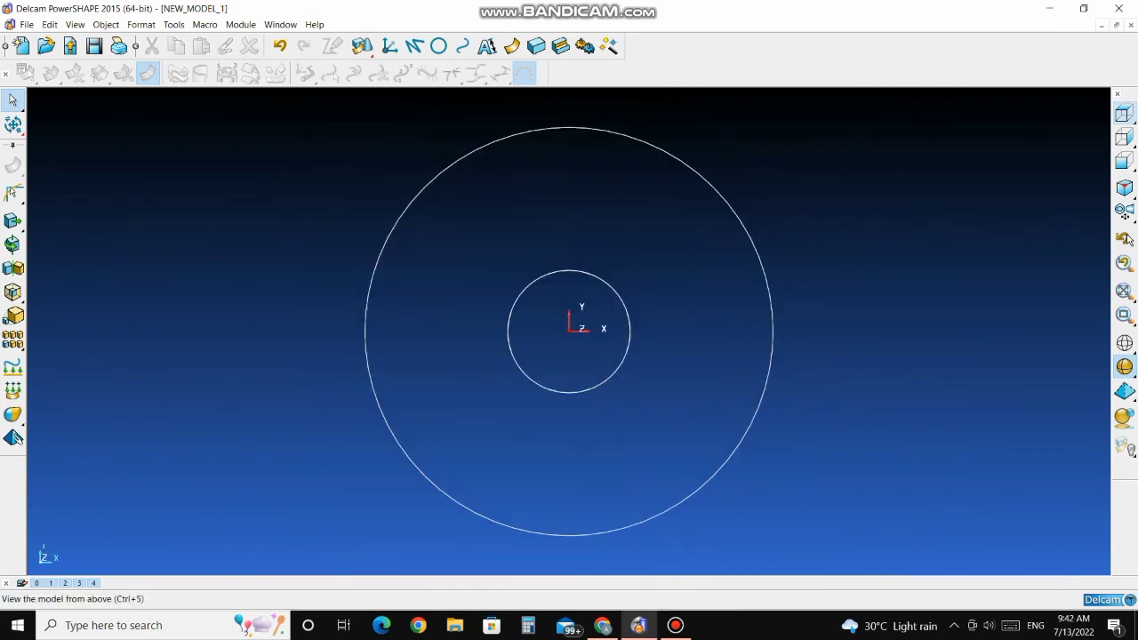
pyautogui.click(1125, 161)
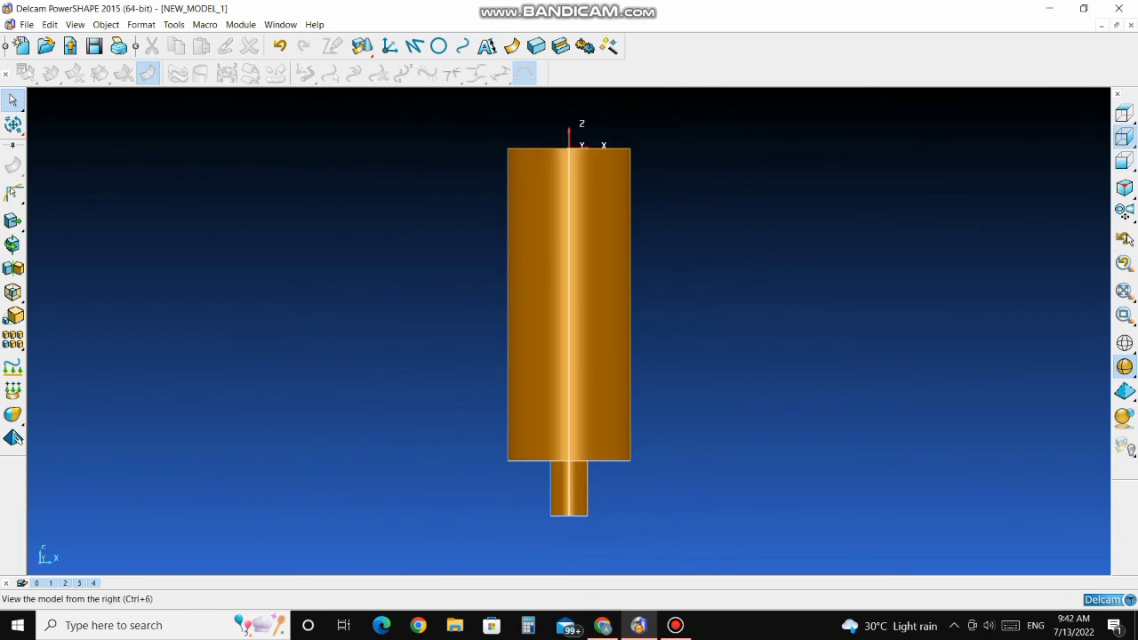
pyautogui.click(1124, 138)
pyautogui.click(1125, 240)
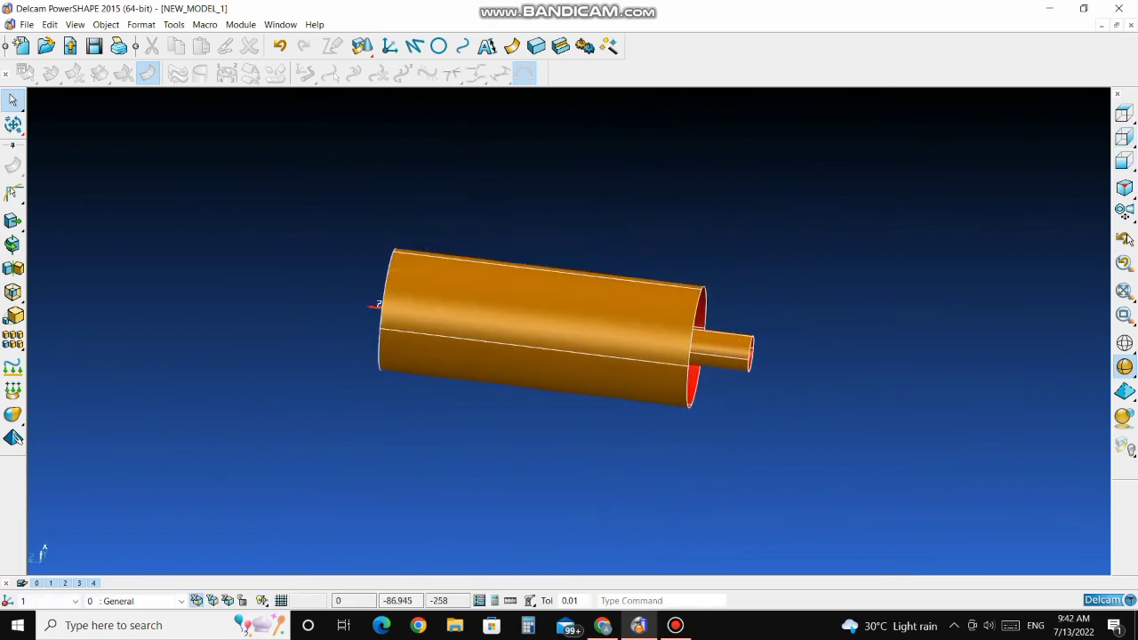
# Step: Compare translucent and enhanced shading on the tubes, switch to plain shading without wireframe, and inspect the model from the front
pyautogui.moveTo(1125, 366)
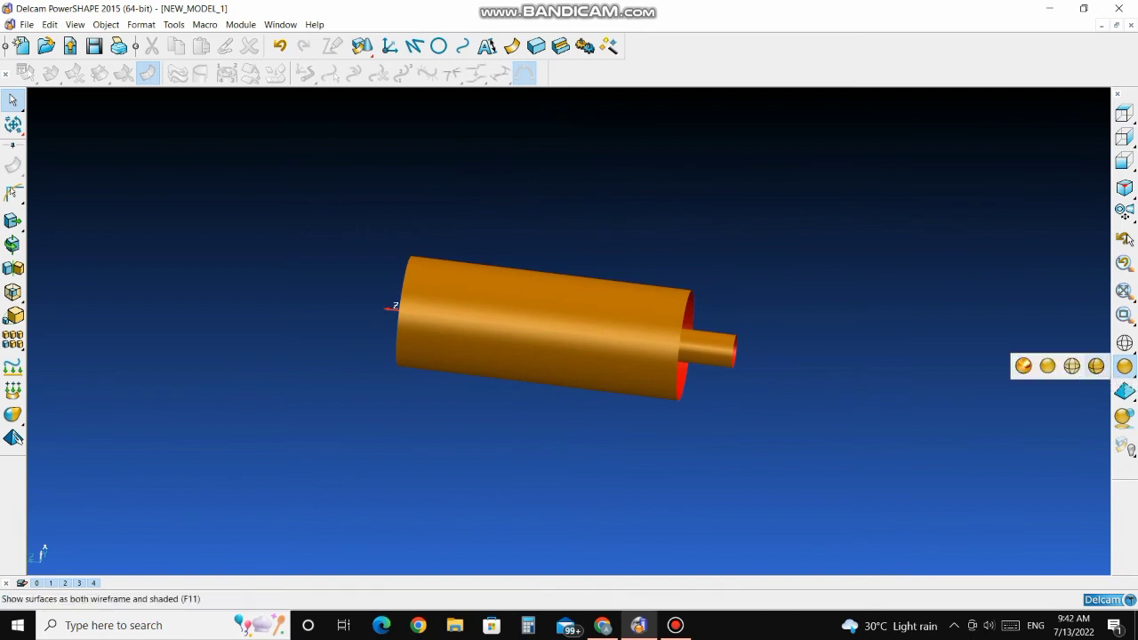
pyautogui.click(1073, 366)
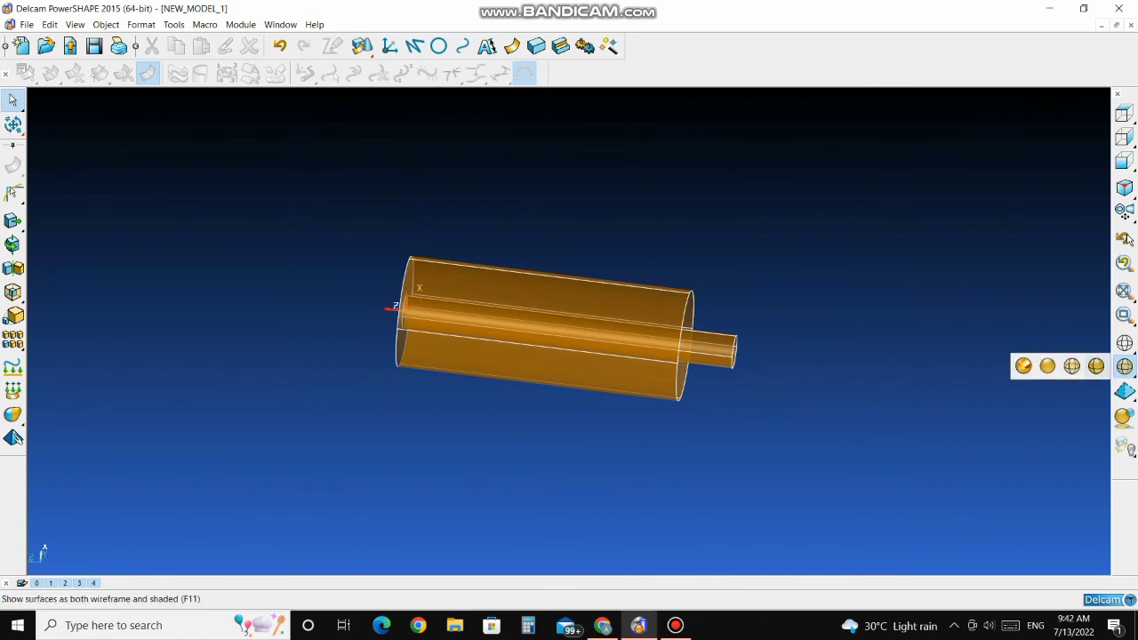
pyautogui.click(1023, 366)
pyautogui.click(1125, 239)
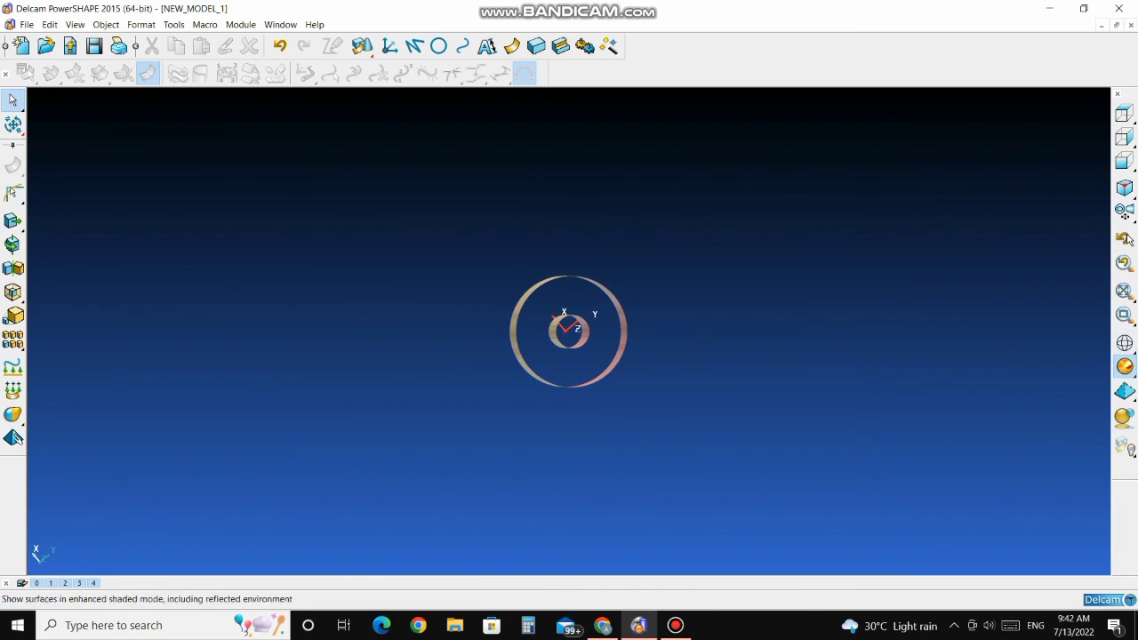
pyautogui.click(1048, 366)
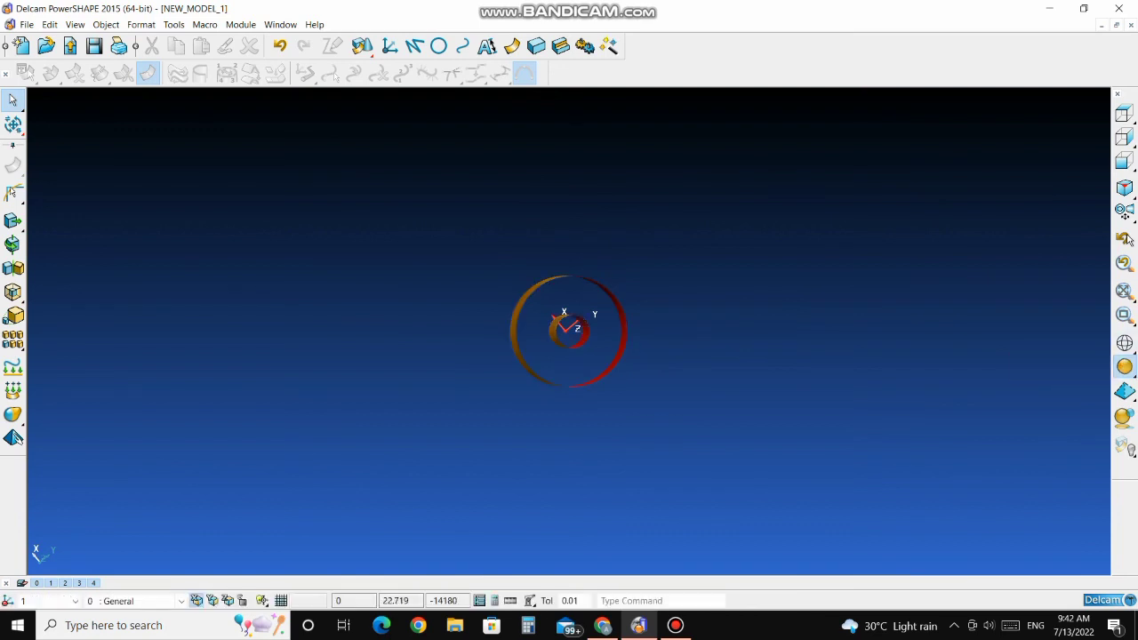
pyautogui.click(1126, 238)
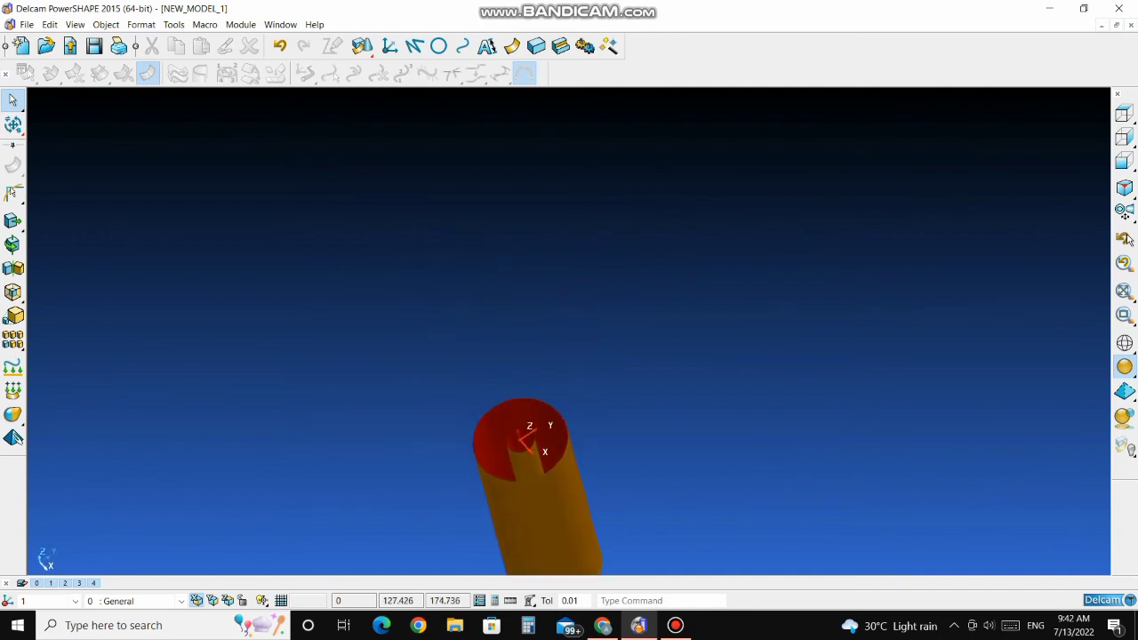
pyautogui.moveTo(712, 373); pyautogui.dragTo(725, 240, button='middle')
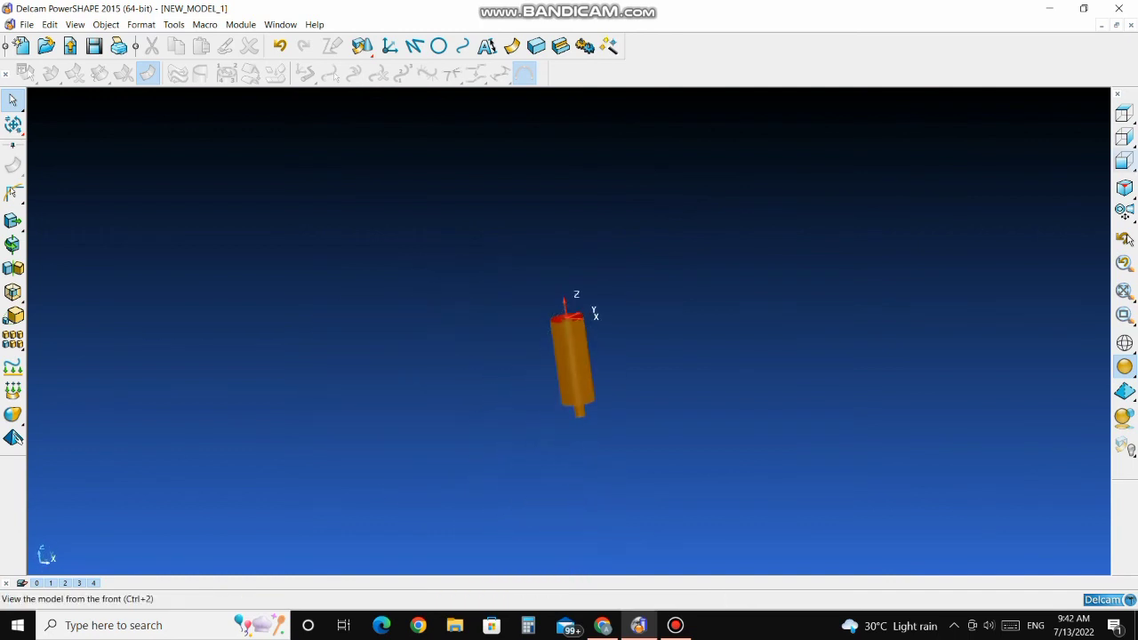
pyautogui.click(1125, 161)
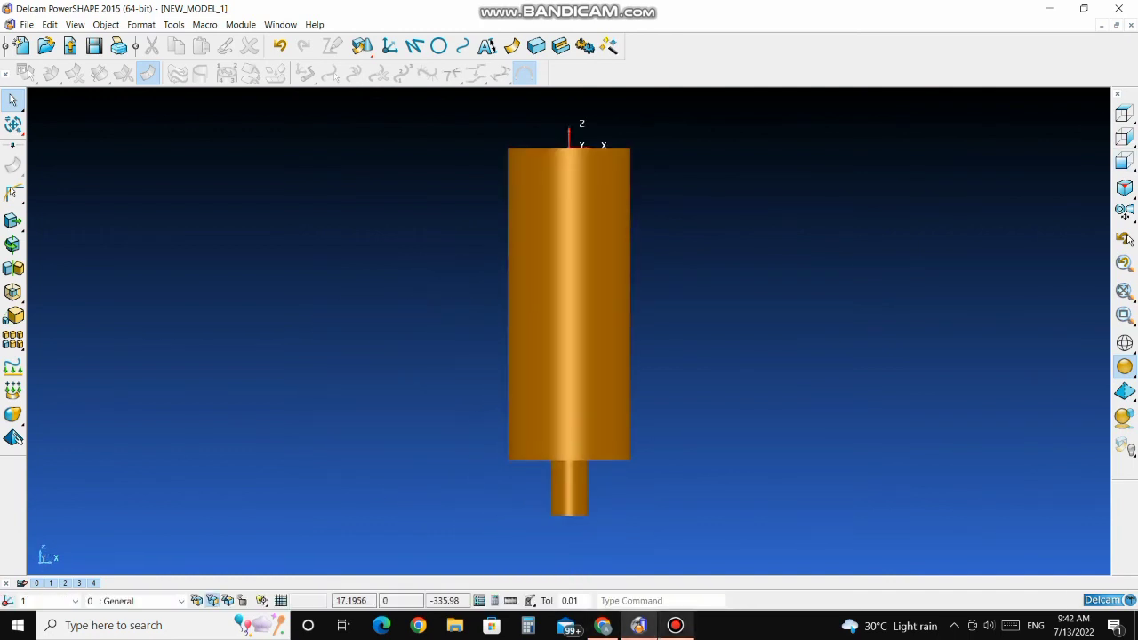